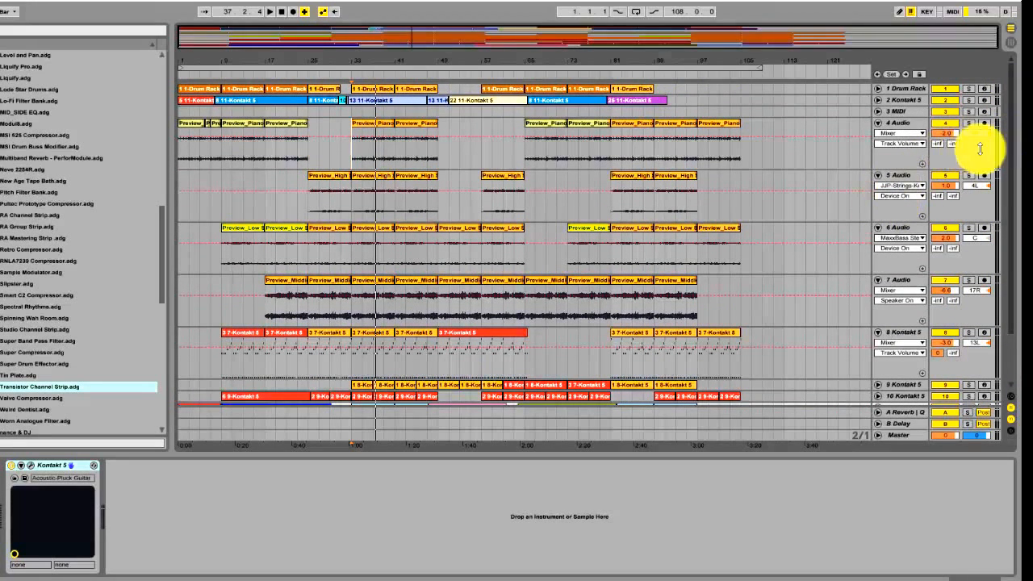
Look over all the tracks in the arrangement and show the Master track's device chain
{"action": "left_click", "coordinate": [1015, 163]}
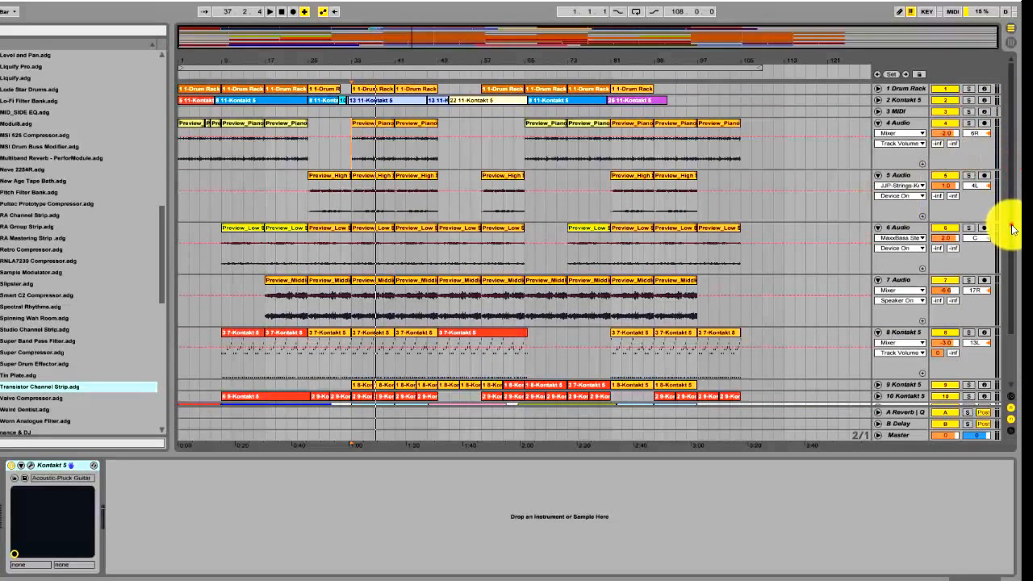
{"action": "left_click_drag", "start_coordinate": [1012, 229], "coordinate": [1009, 299]}
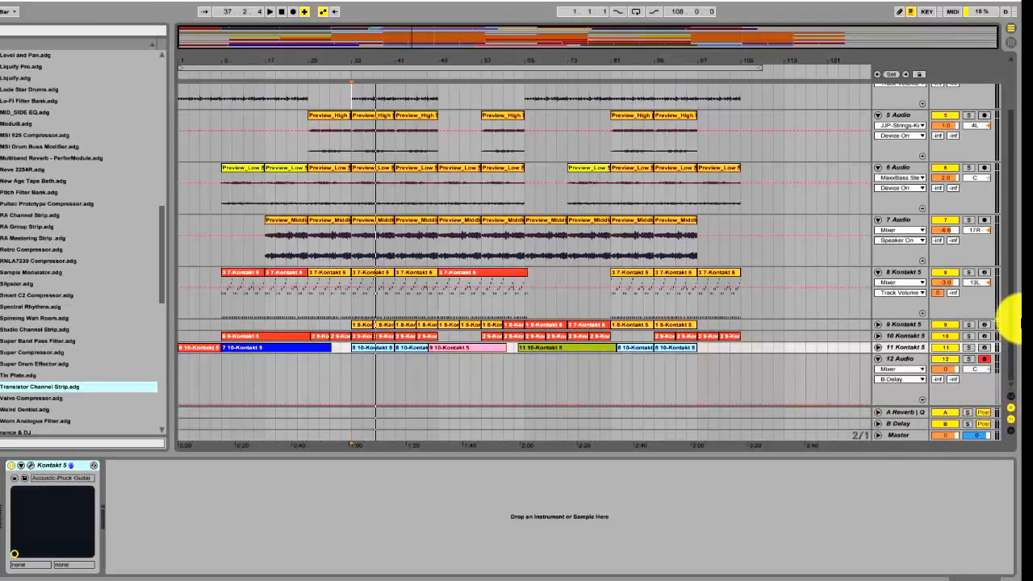
{"action": "left_click_drag", "start_coordinate": [1009, 347], "coordinate": [1009, 371]}
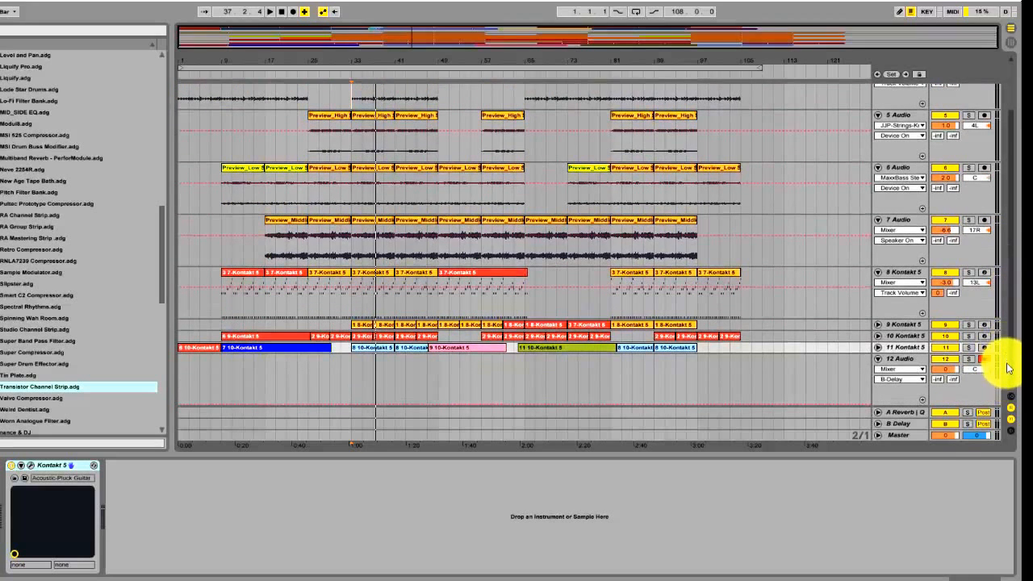
{"action": "left_click", "coordinate": [895, 436]}
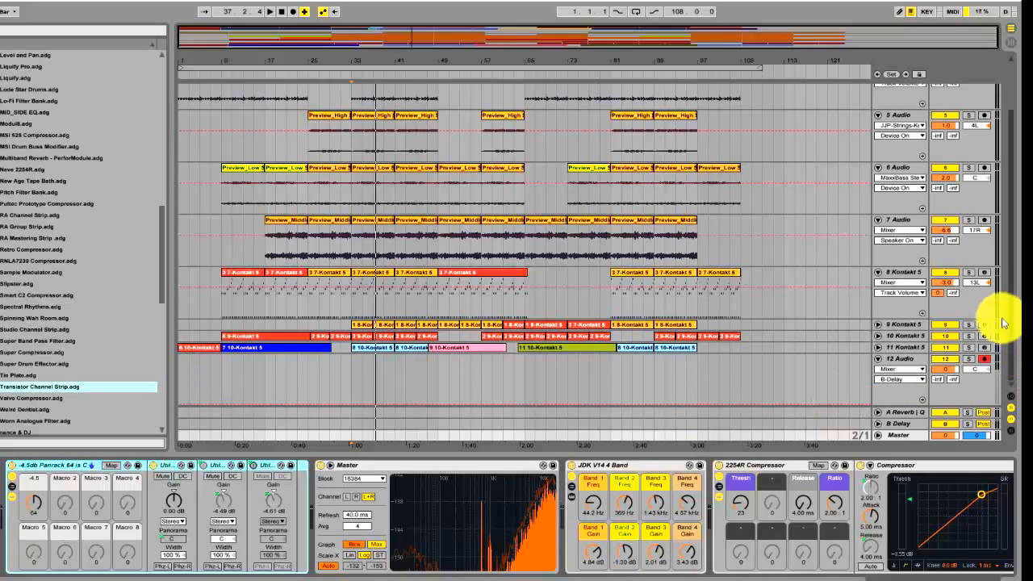
{"action": "left_click_drag", "start_coordinate": [1010, 370], "coordinate": [1006, 279]}
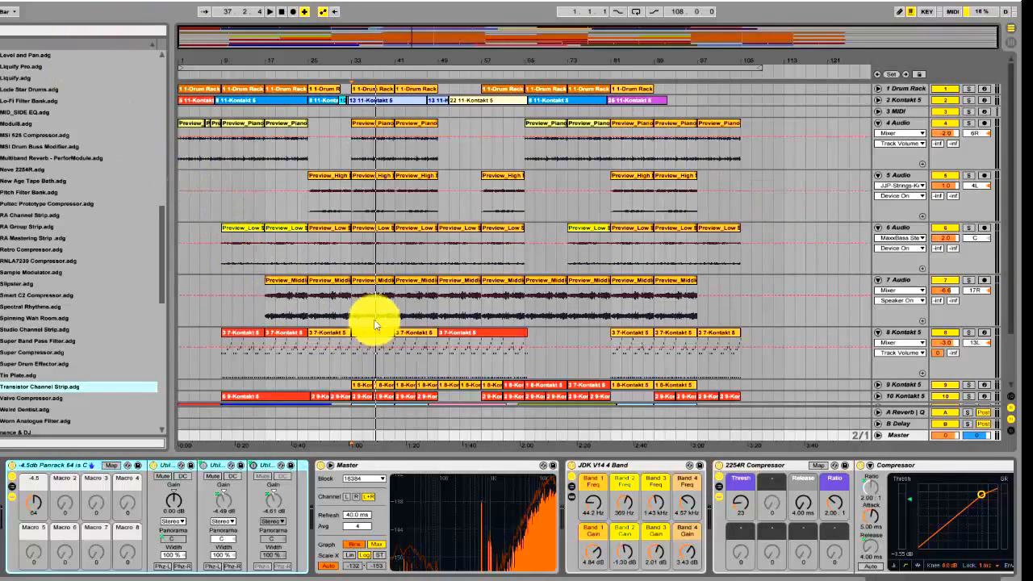
{"action": "scroll", "coordinate": [376, 325], "scroll_direction": "down", "scroll_amount": 2}
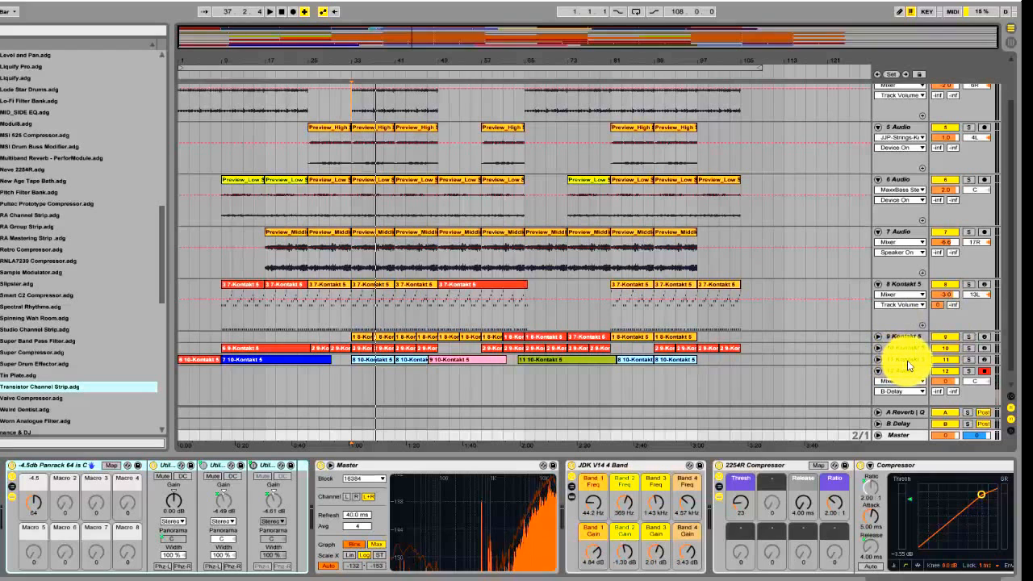
{"action": "scroll", "coordinate": [911, 365], "scroll_direction": "up", "scroll_amount": 2}
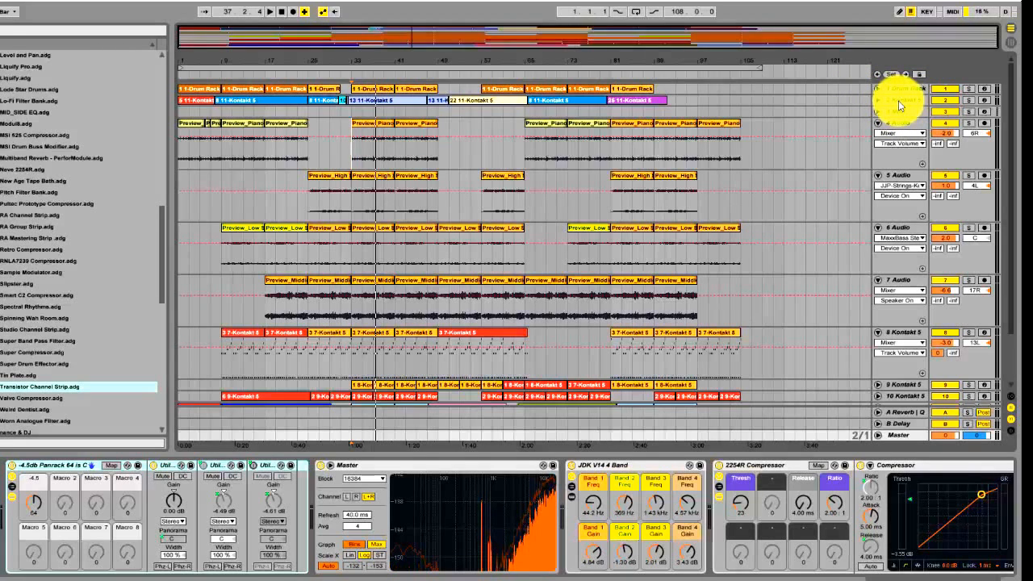
{"action": "left_click_drag", "start_coordinate": [654, 32], "coordinate": [653, 38]}
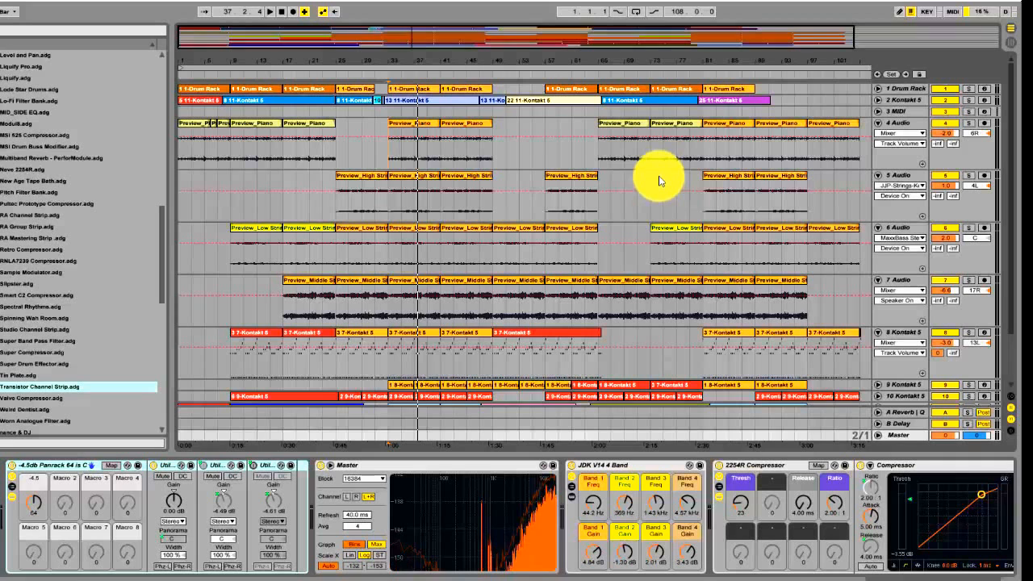
Switch to the Session View and show the devices on the 1 Drum Rack track
{"action": "key", "text": "Tab"}
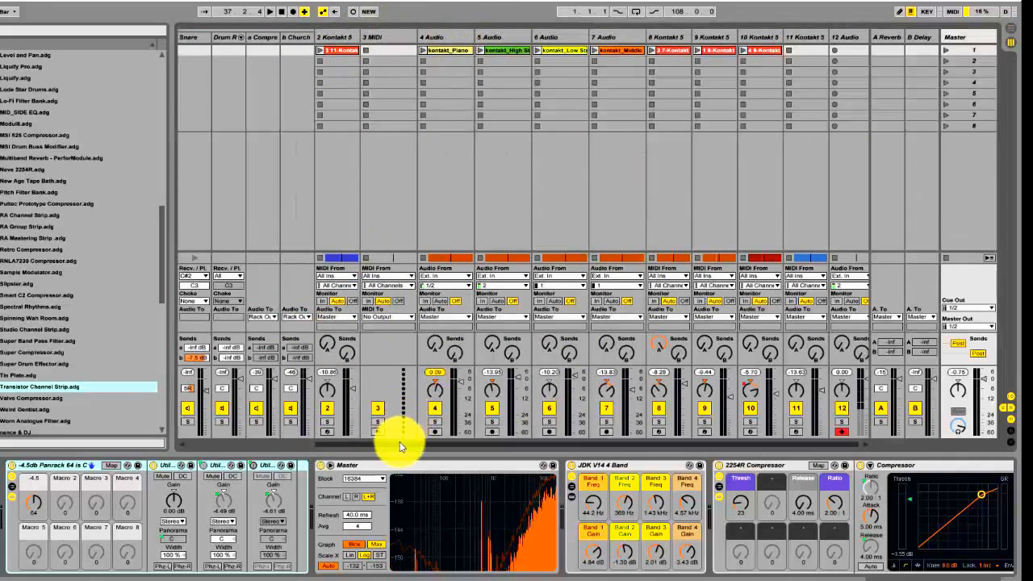
{"action": "left_click_drag", "start_coordinate": [400, 442], "coordinate": [197, 445]}
{"action": "left_click", "coordinate": [206, 37]}
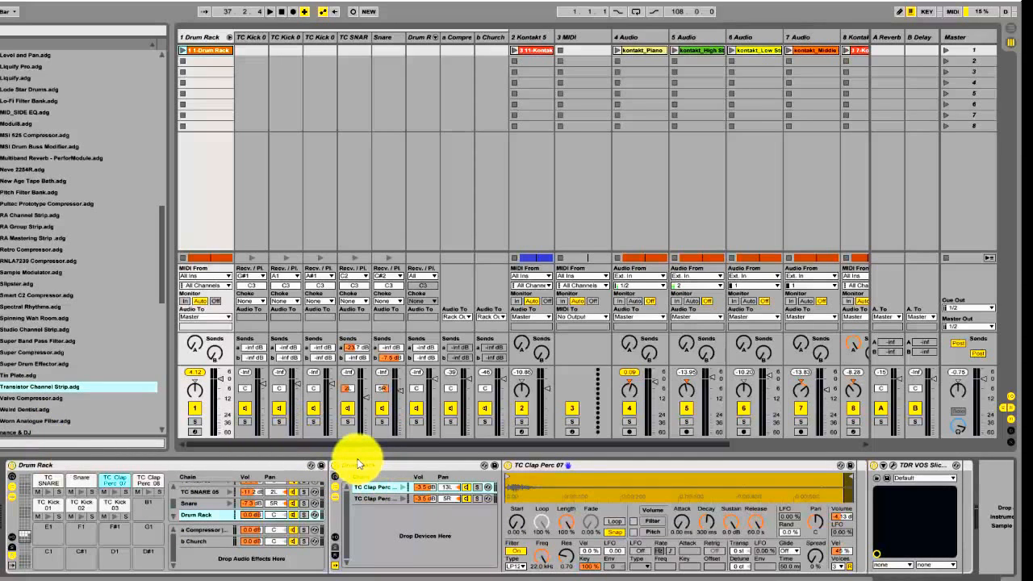
Examine the Drum Rack's clap pad, audition the kick pads and show the TC SNARE 05 sample
{"action": "left_click", "coordinate": [121, 482]}
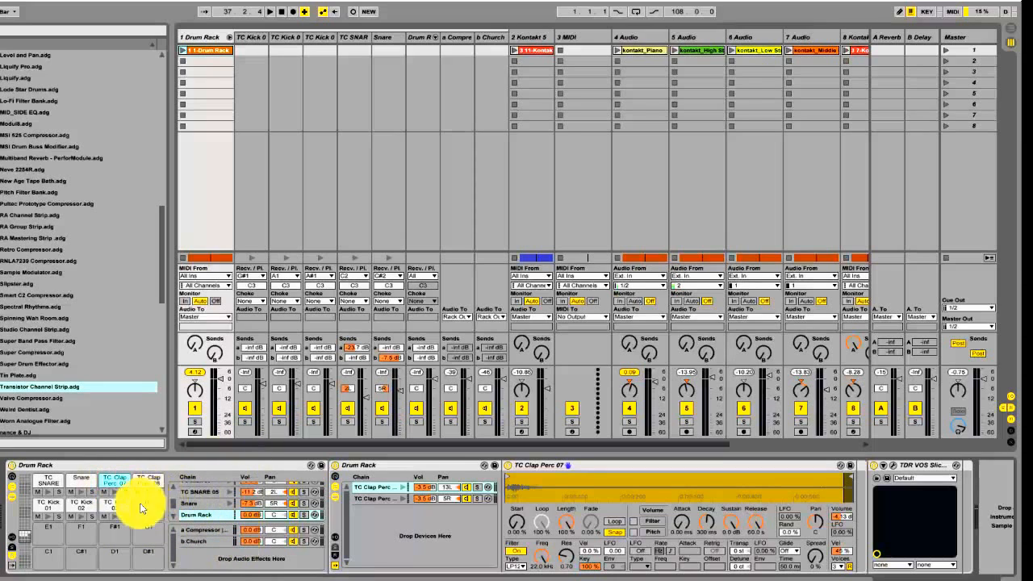
{"action": "left_click", "coordinate": [116, 468]}
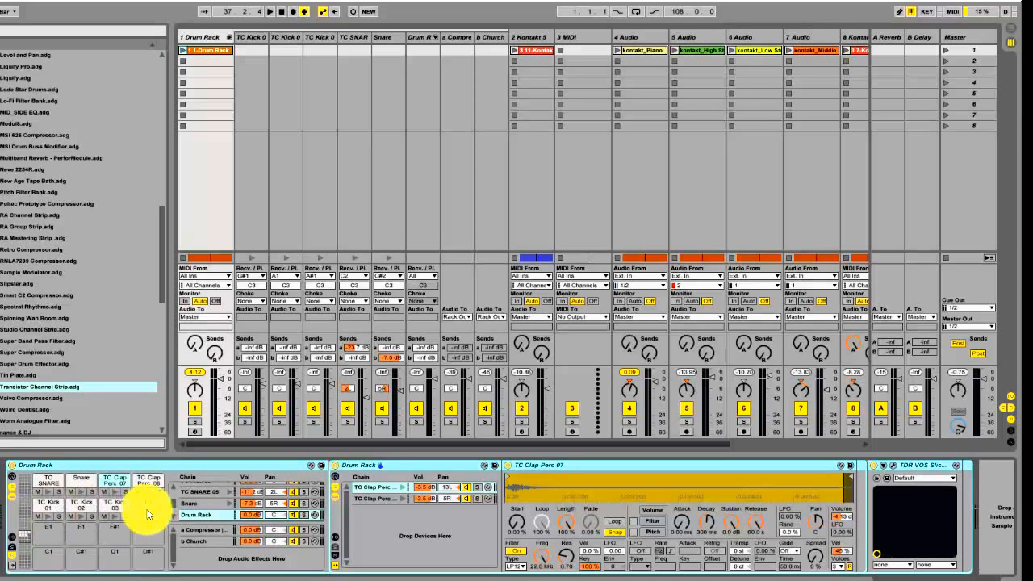
{"action": "left_click", "coordinate": [83, 516]}
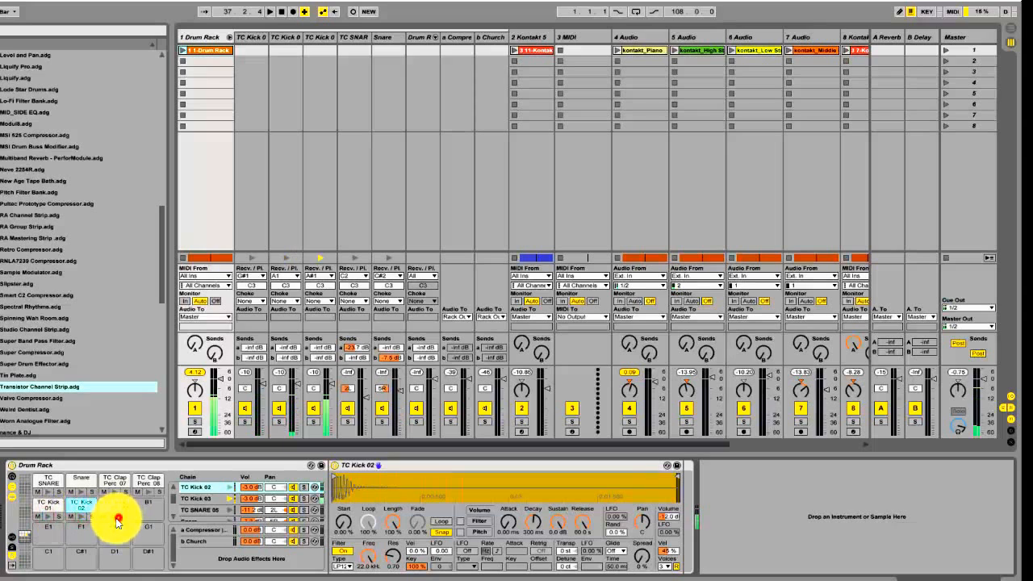
{"action": "left_click", "coordinate": [47, 484]}
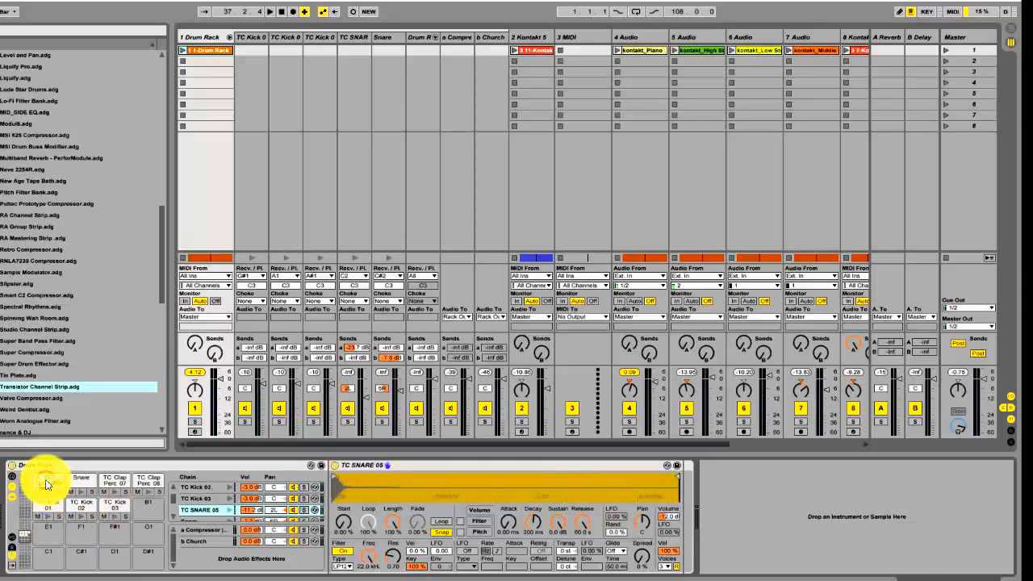
Show the Drum Rack's Compressor return chain and audition the TC SNARE pad through it
{"action": "left_click", "coordinate": [217, 531]}
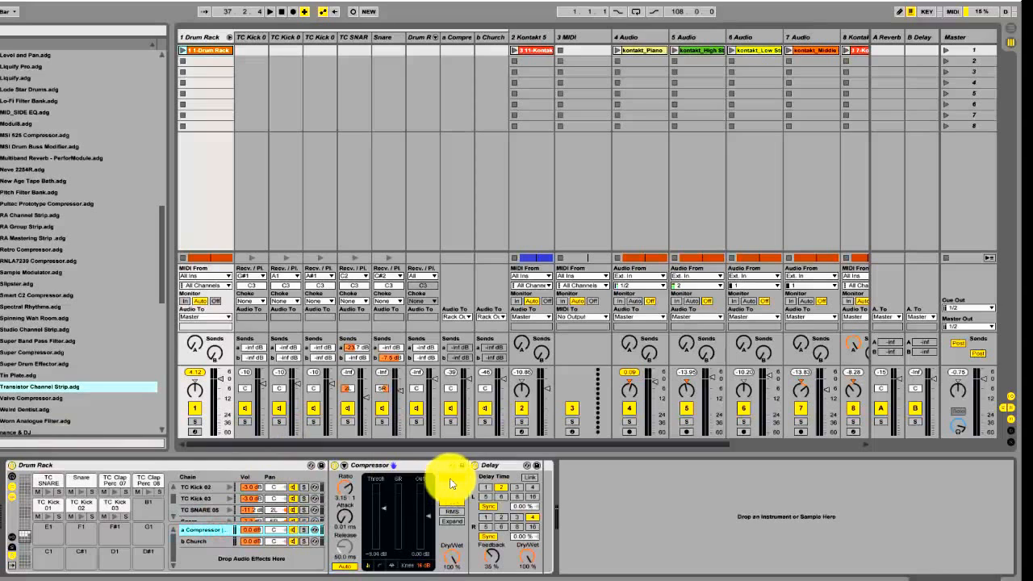
{"action": "left_click", "coordinate": [50, 494]}
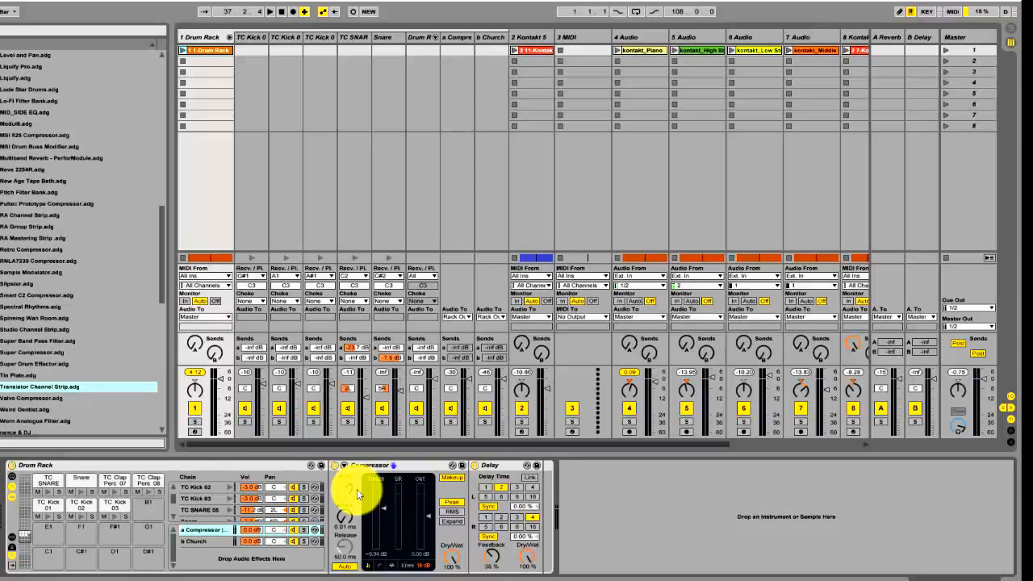
{"action": "left_click", "coordinate": [47, 493]}
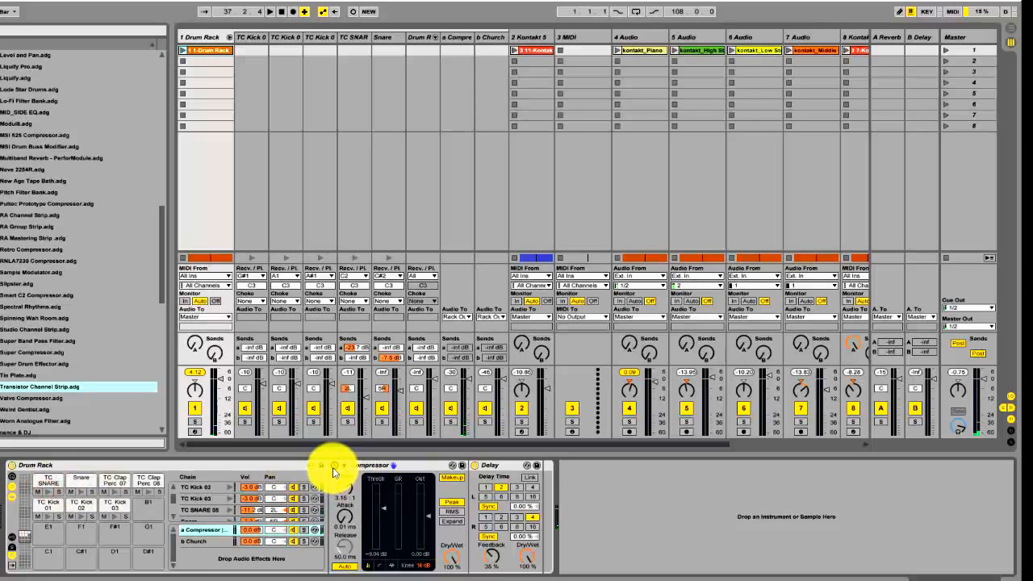
Compare the TC SNARE sound with the return chain's Compressor bypassed and with it enabled
{"action": "left_click", "coordinate": [333, 467]}
{"action": "left_click", "coordinate": [51, 493]}
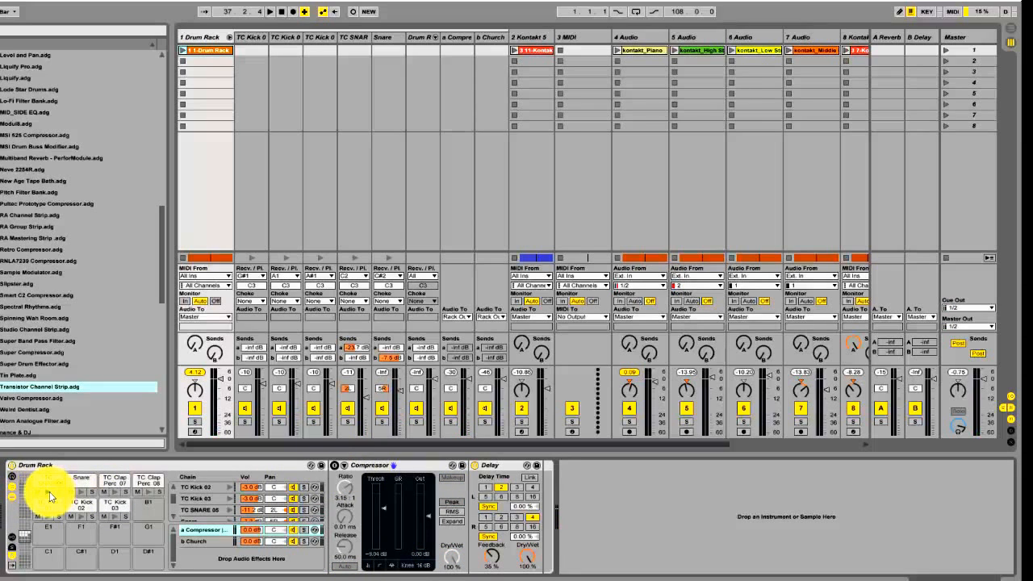
{"action": "left_click", "coordinate": [49, 493]}
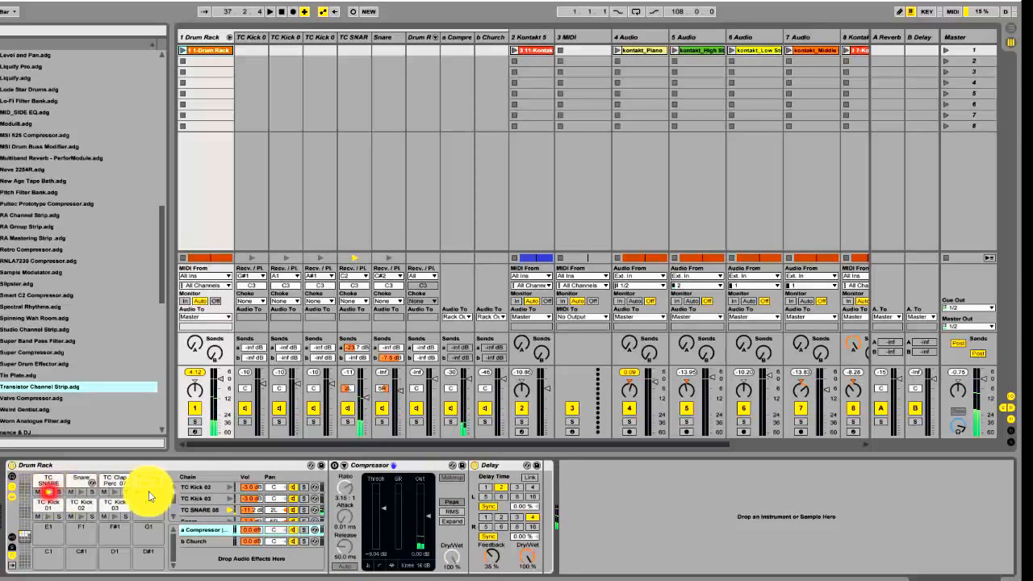
{"action": "left_click", "coordinate": [337, 466]}
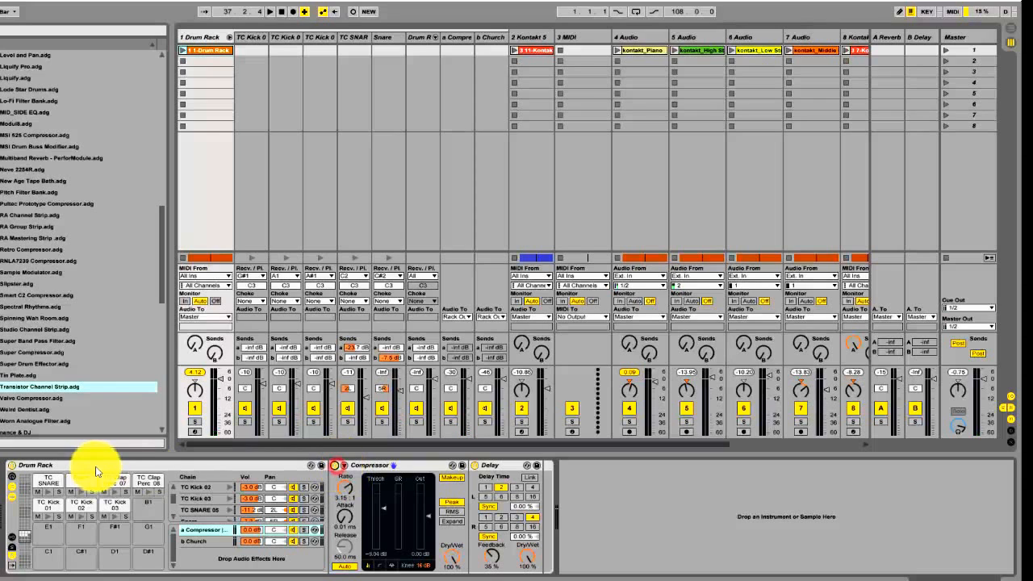
{"action": "left_click", "coordinate": [49, 494]}
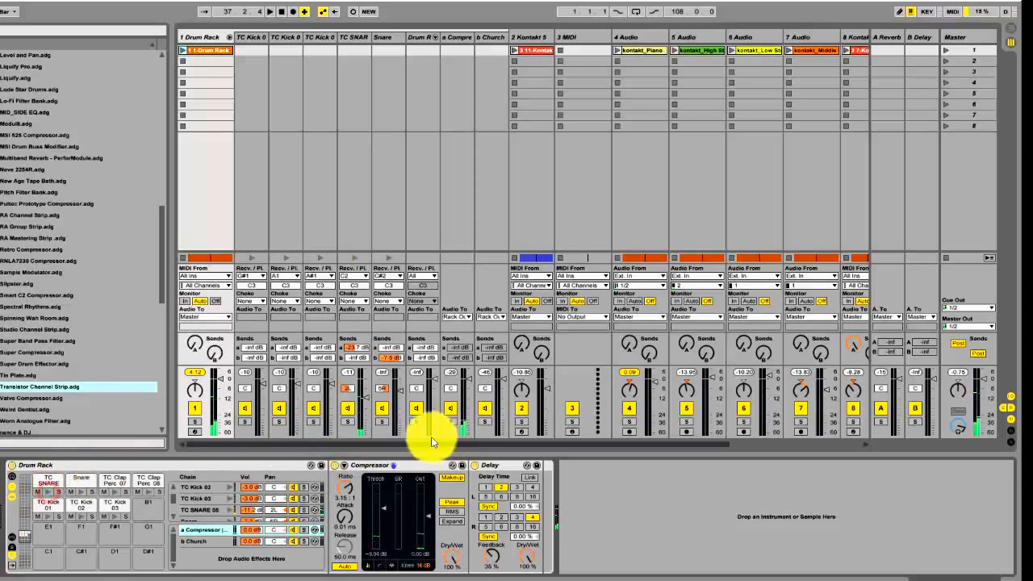
Show the Snare pad's sample and the Church reverb return chain, and audition the Snare pad
{"action": "left_click", "coordinate": [74, 486]}
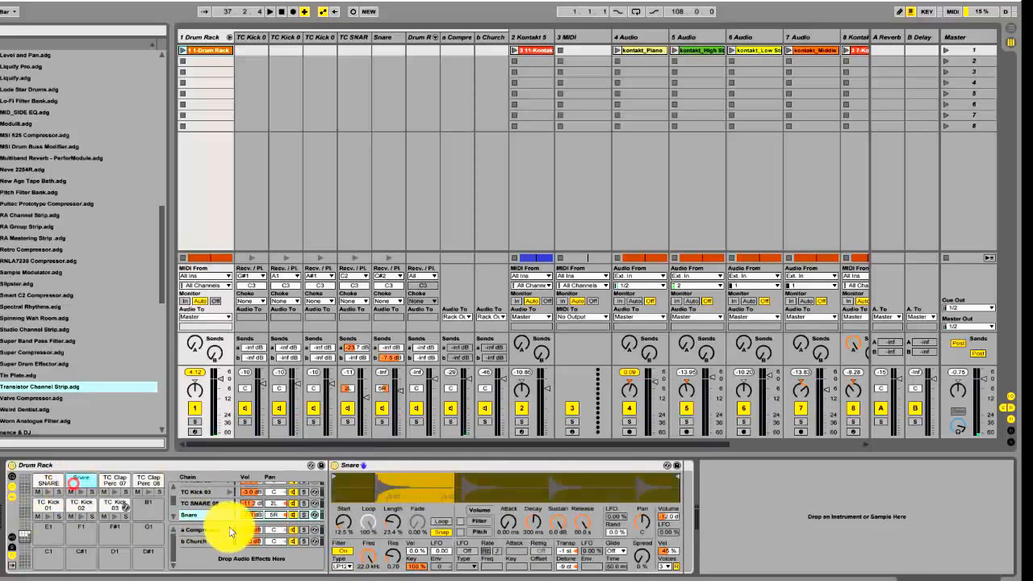
{"action": "double_click", "coordinate": [204, 542]}
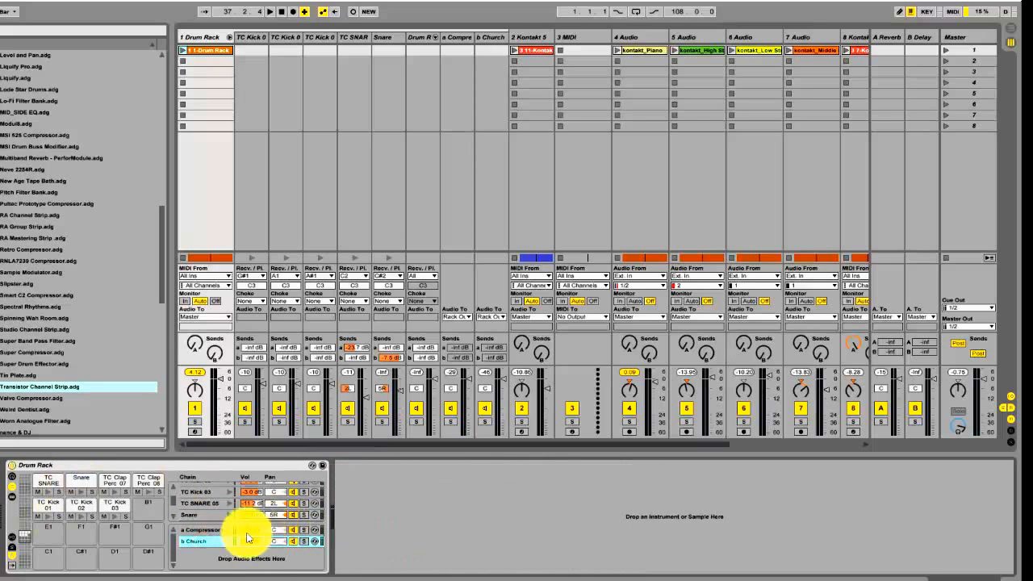
{"action": "left_click", "coordinate": [196, 542]}
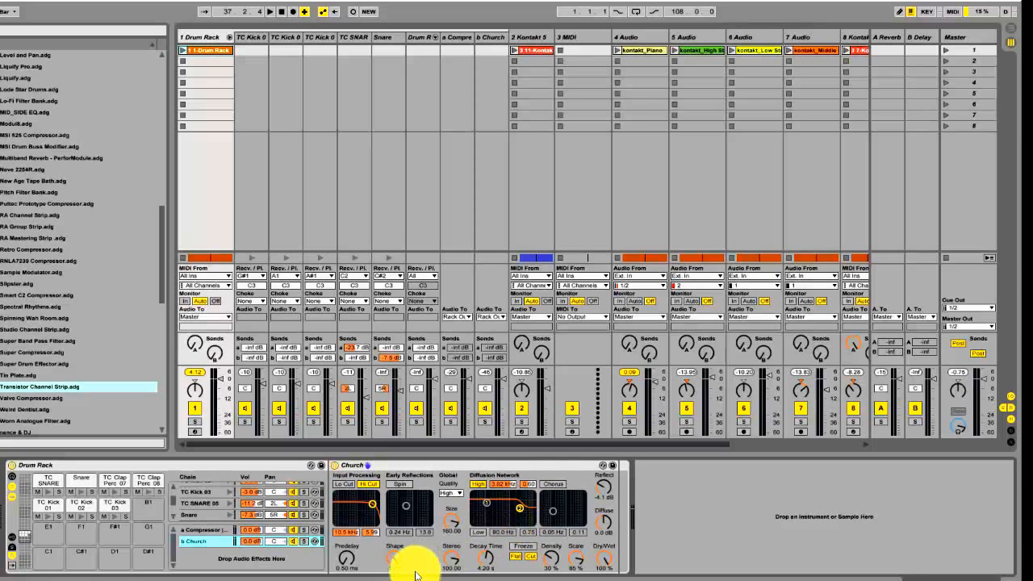
{"action": "left_click", "coordinate": [81, 497]}
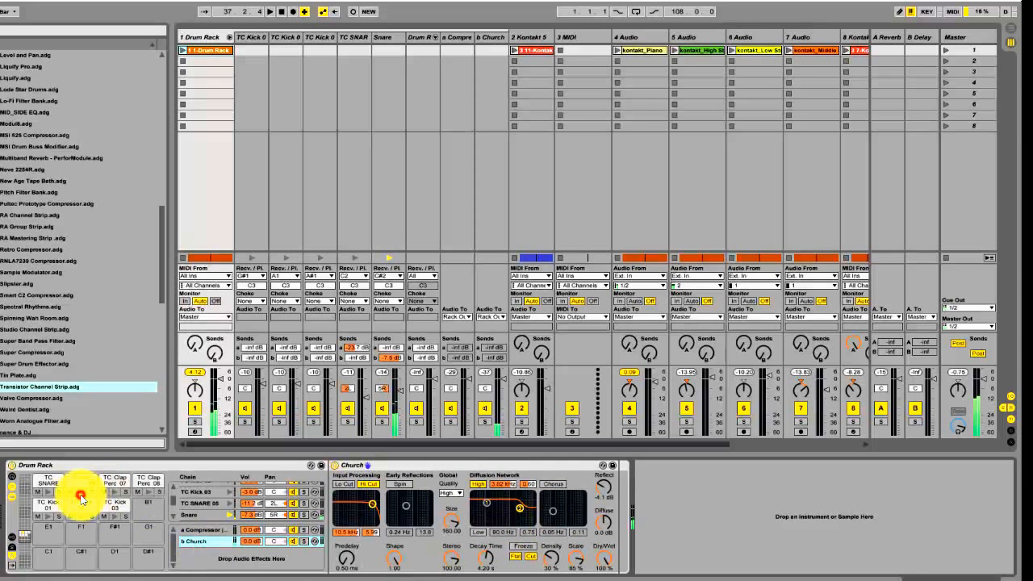
{"action": "left_click", "coordinate": [81, 498]}
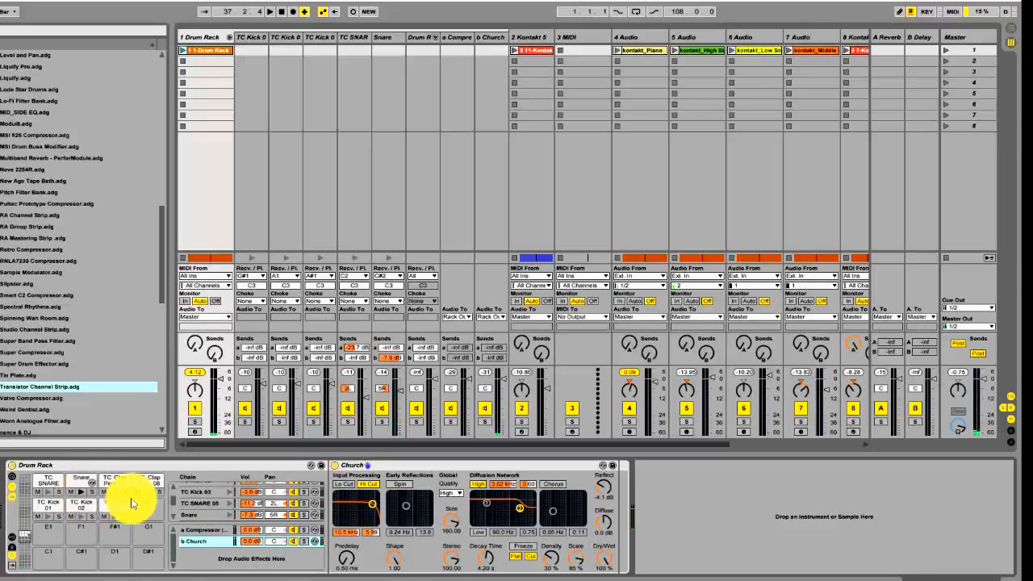
Show the TC Clap Perc 07 and 08 chains and audition both clap pads alternately
{"action": "left_click", "coordinate": [115, 483]}
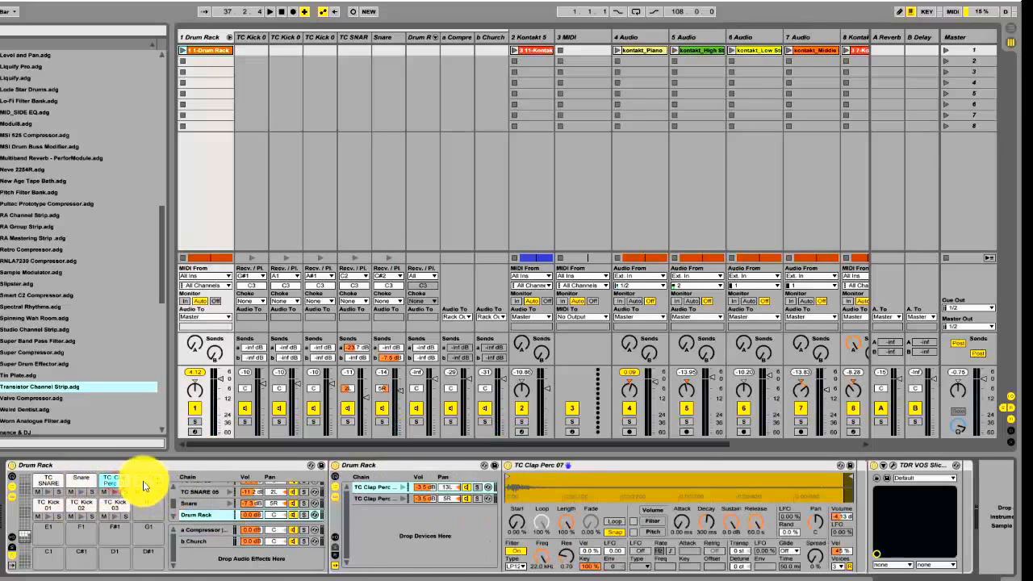
{"action": "left_click", "coordinate": [147, 483]}
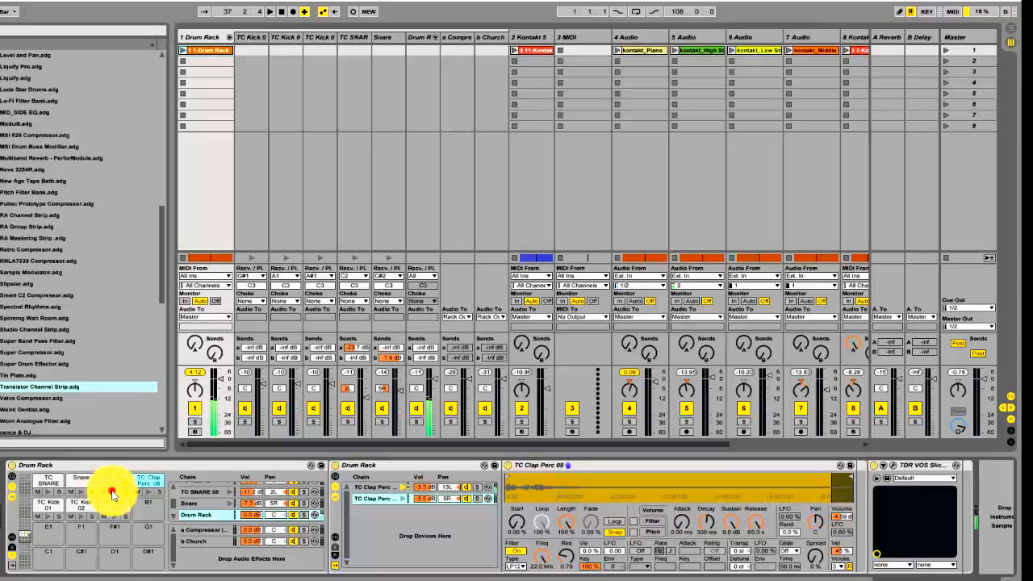
{"action": "left_click", "coordinate": [146, 493]}
{"action": "left_click", "coordinate": [116, 493]}
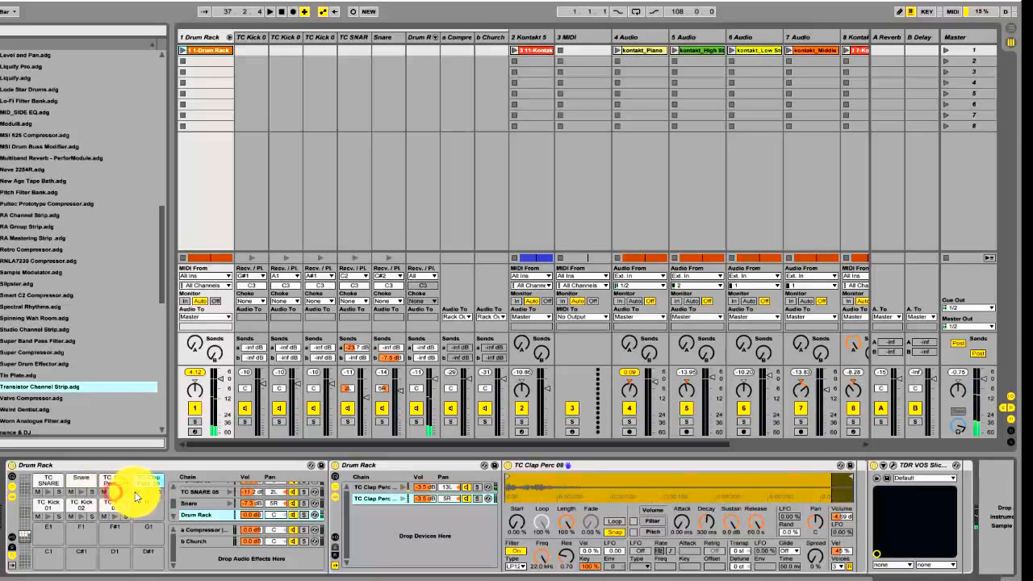
{"action": "left_click", "coordinate": [149, 492]}
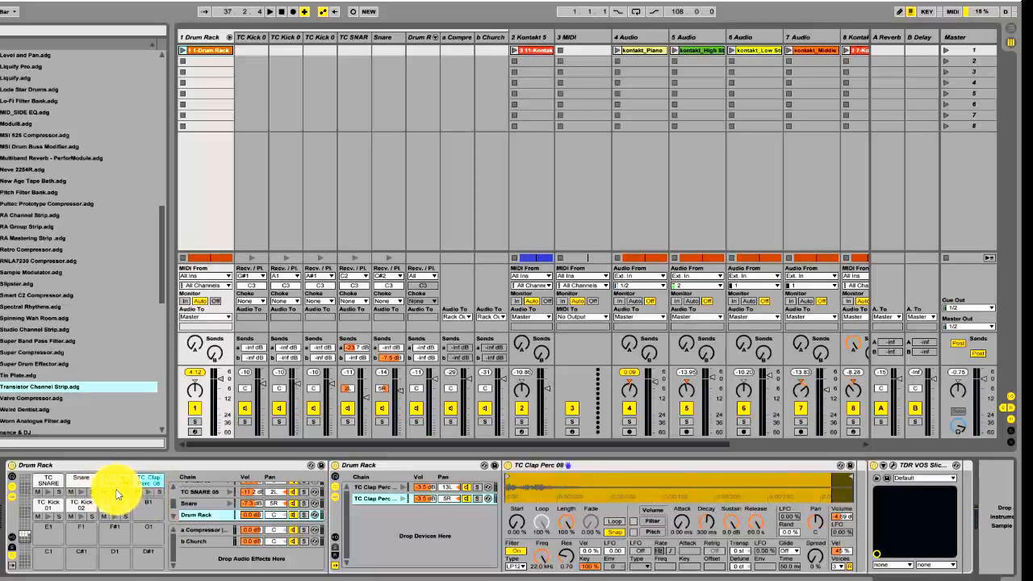
{"action": "left_click", "coordinate": [149, 492]}
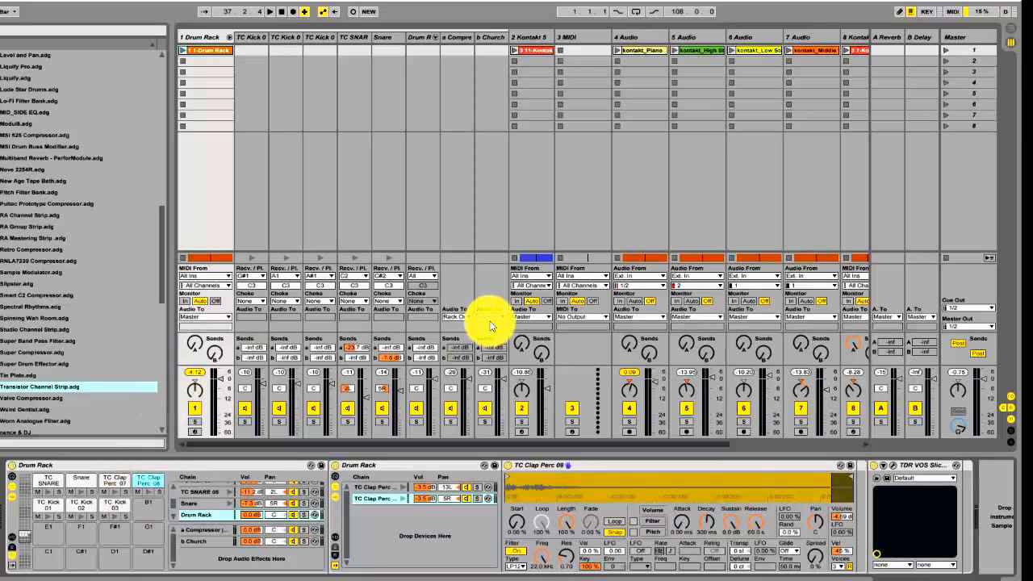
Show the 2 Kontakt 5 track's devices, select its Transistor Channel Strip and open the Kontakt 5 instrument window
{"action": "left_click", "coordinate": [537, 36]}
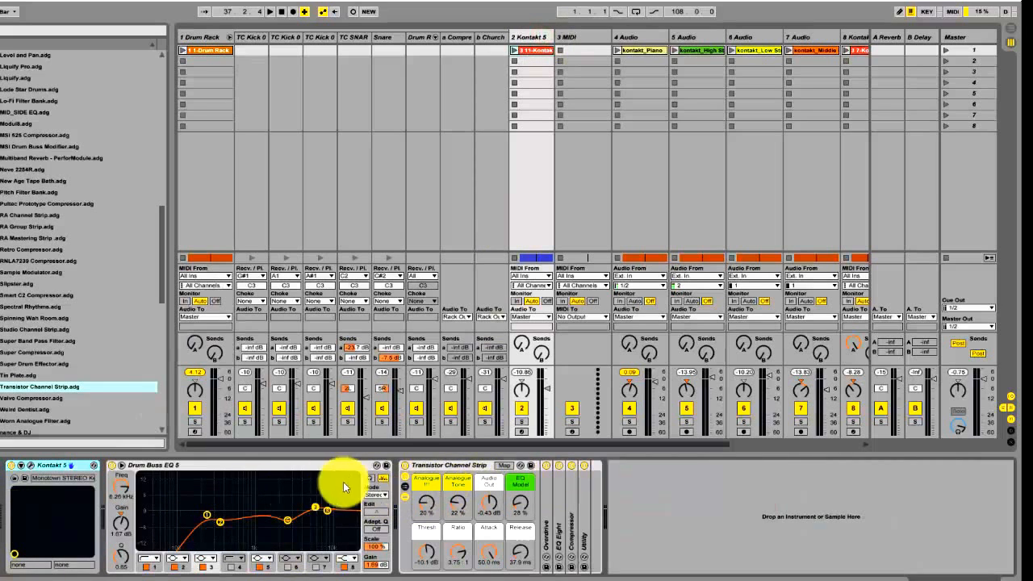
{"action": "left_click", "coordinate": [481, 470]}
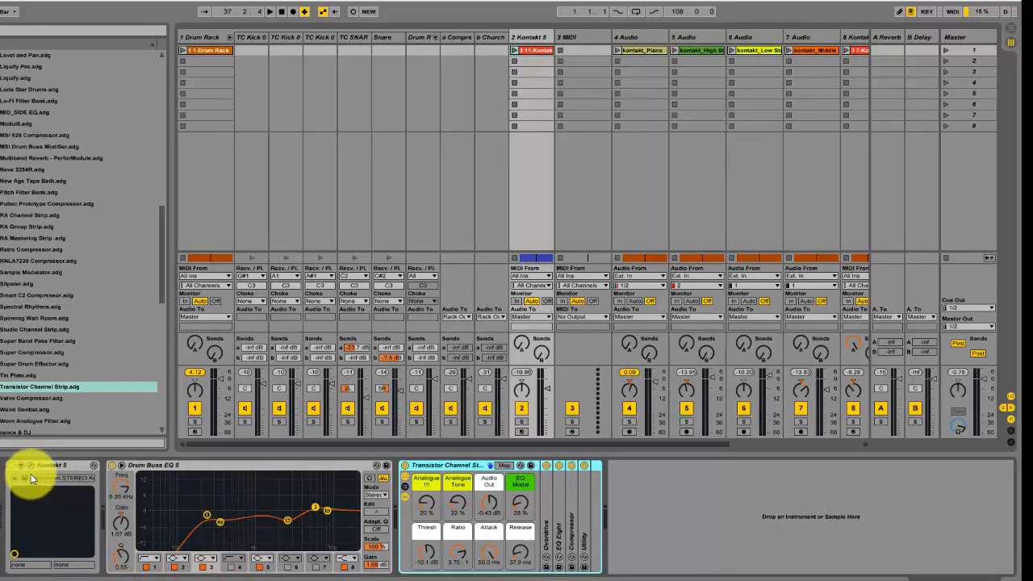
{"action": "left_click", "coordinate": [31, 465]}
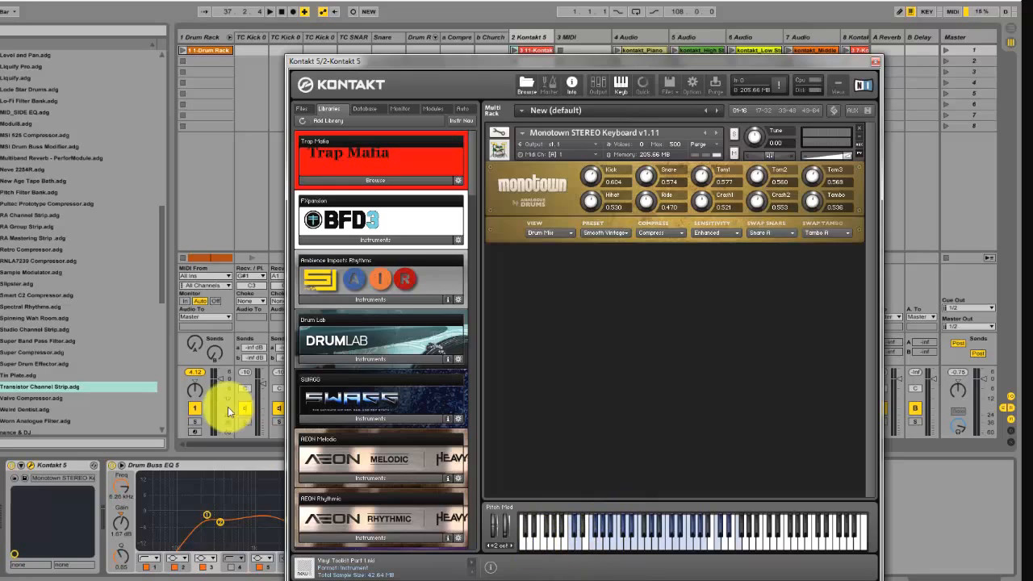
Audition the Monotown STEREO Keyboard drum kit by playing several notes on Kontakt's virtual keyboard
{"action": "left_click", "coordinate": [574, 540]}
{"action": "left_click", "coordinate": [612, 538]}
{"action": "left_click", "coordinate": [601, 535]}
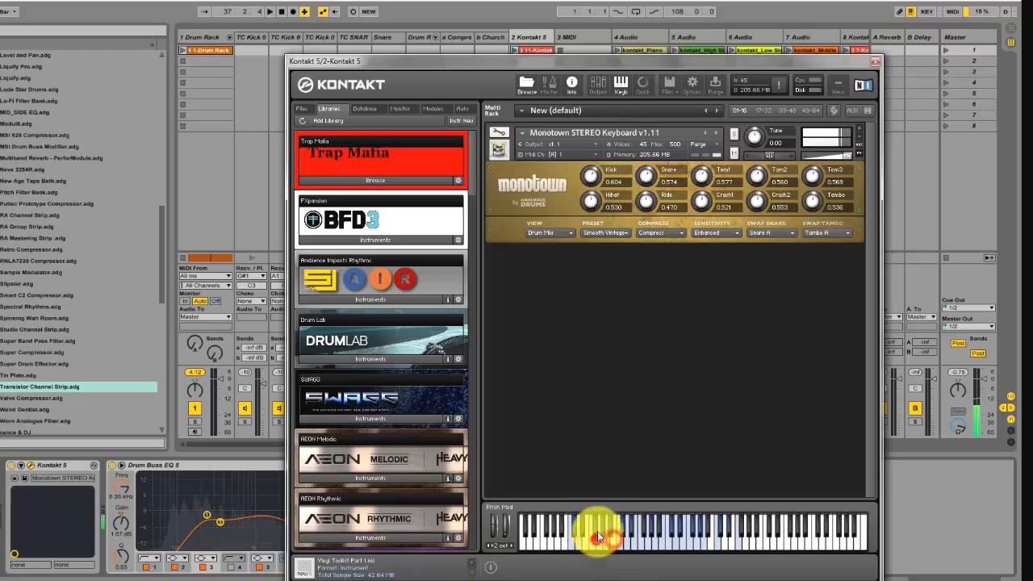
Audition further Monotown kit sounds upward through the middle range of Kontakt's virtual keyboard, and close the instrument window
{"action": "left_click", "coordinate": [594, 528]}
{"action": "left_click", "coordinate": [608, 530]}
{"action": "left_click", "coordinate": [619, 535]}
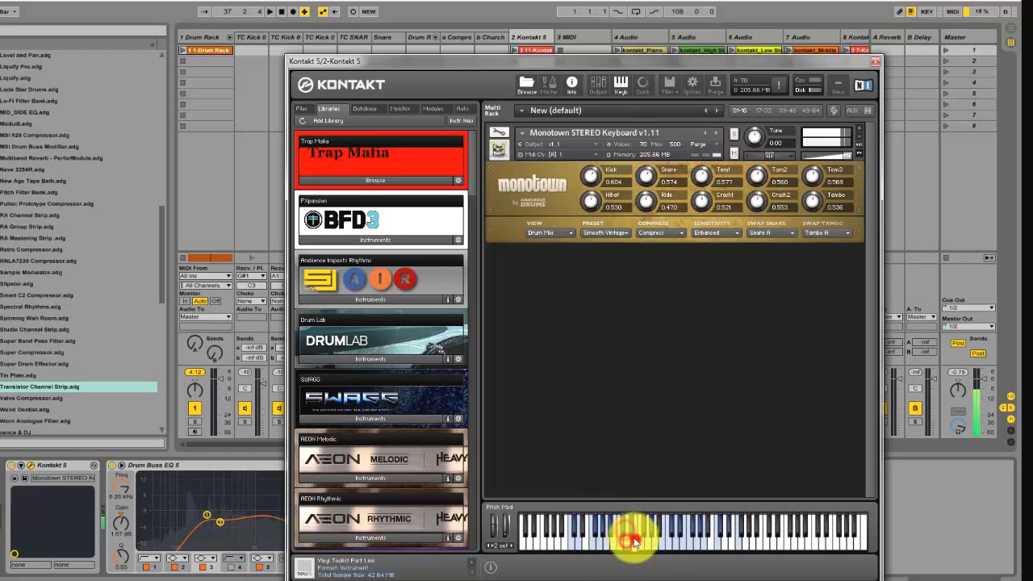
{"action": "left_click", "coordinate": [651, 535]}
{"action": "left_click", "coordinate": [661, 536]}
{"action": "left_click", "coordinate": [675, 519]}
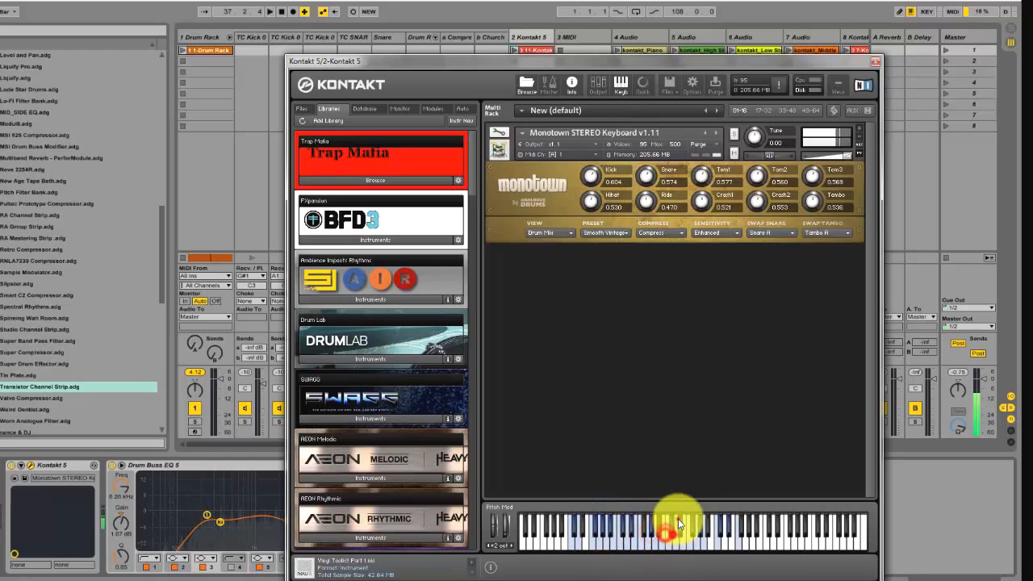
{"action": "left_click", "coordinate": [685, 536]}
{"action": "left_click", "coordinate": [701, 535]}
{"action": "left_click", "coordinate": [720, 535]}
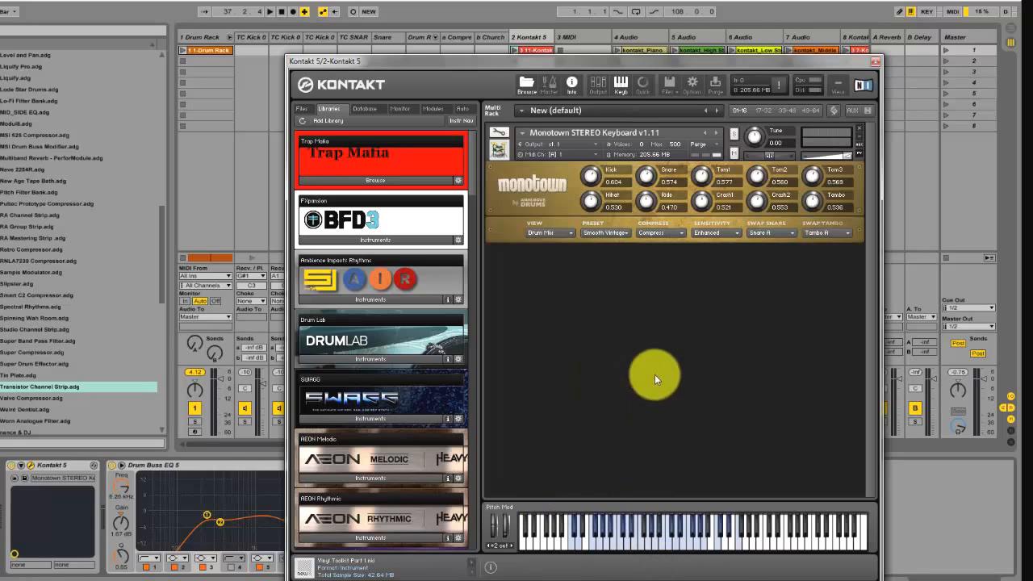
{"action": "left_click", "coordinate": [876, 63]}
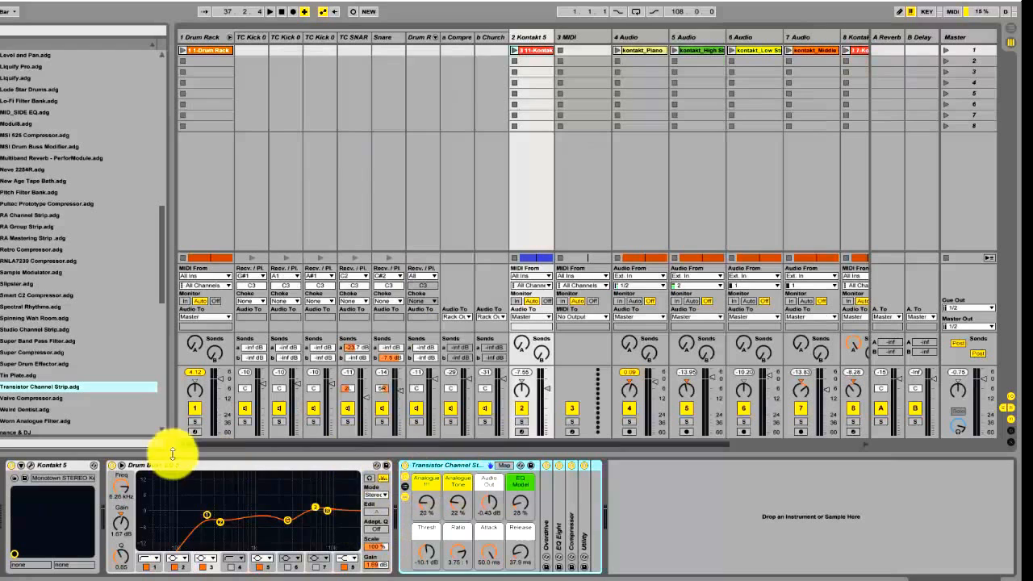
Show the song arrangement, solo the 1 Drum Rack and 2 Kontakt 5 tracks, and listen to them together
{"action": "key", "text": "Tab"}
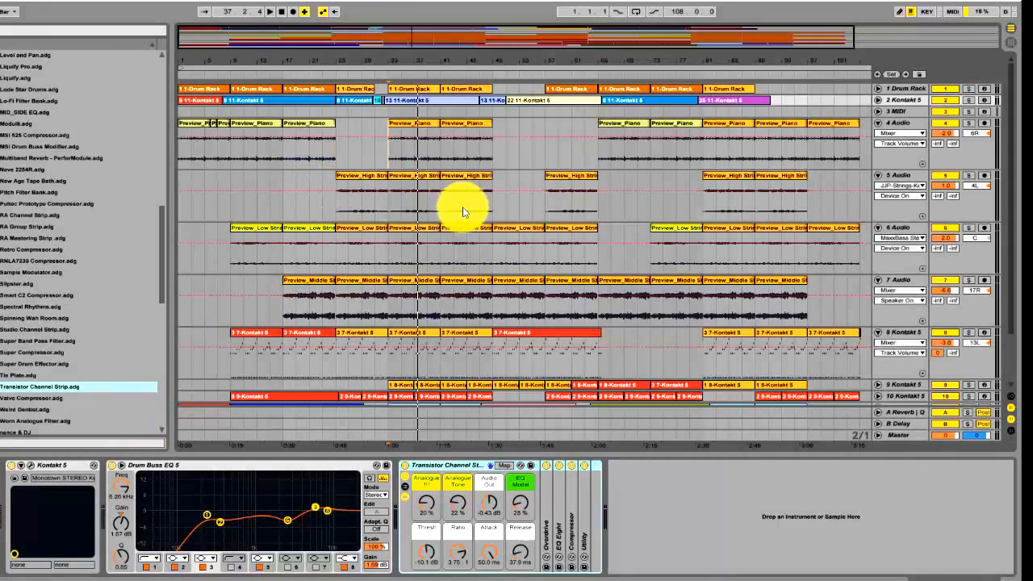
{"action": "left_click", "coordinate": [971, 89]}
{"action": "left_click", "coordinate": [971, 99]}
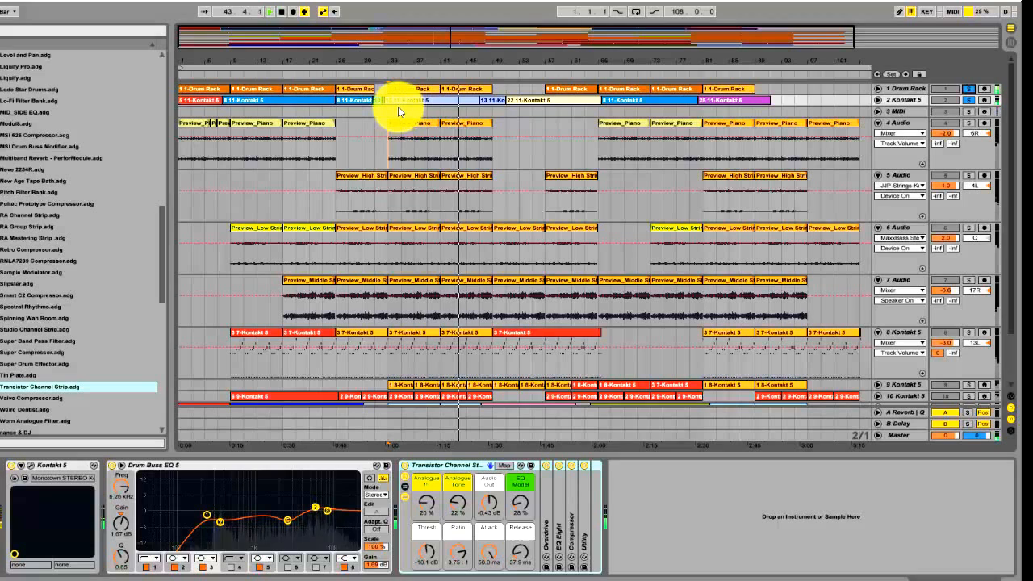
{"action": "left_click", "coordinate": [339, 101]}
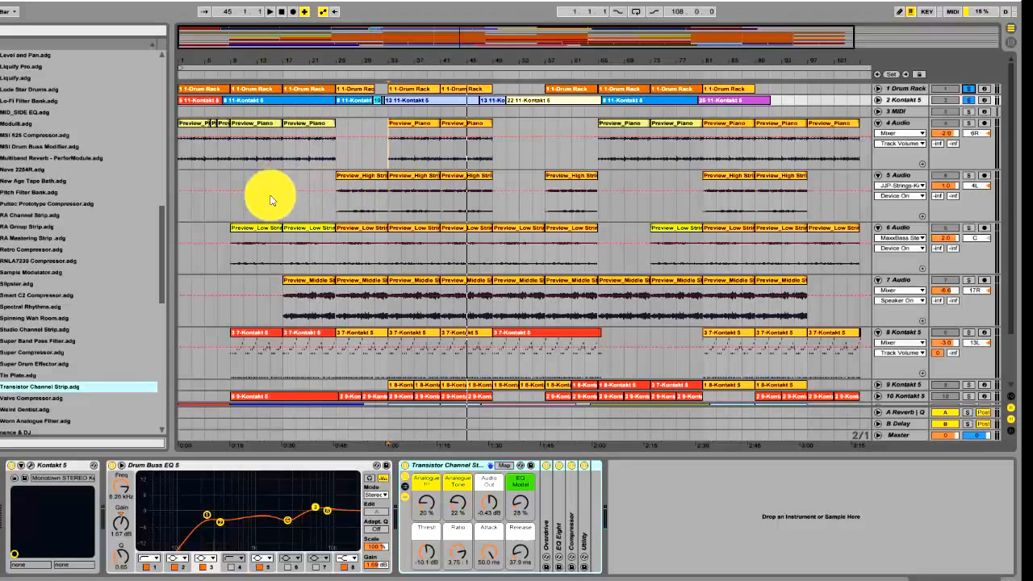
Play back the two soloed drum tracks from bar 9 and again from bar 25
{"action": "left_click", "coordinate": [231, 203]}
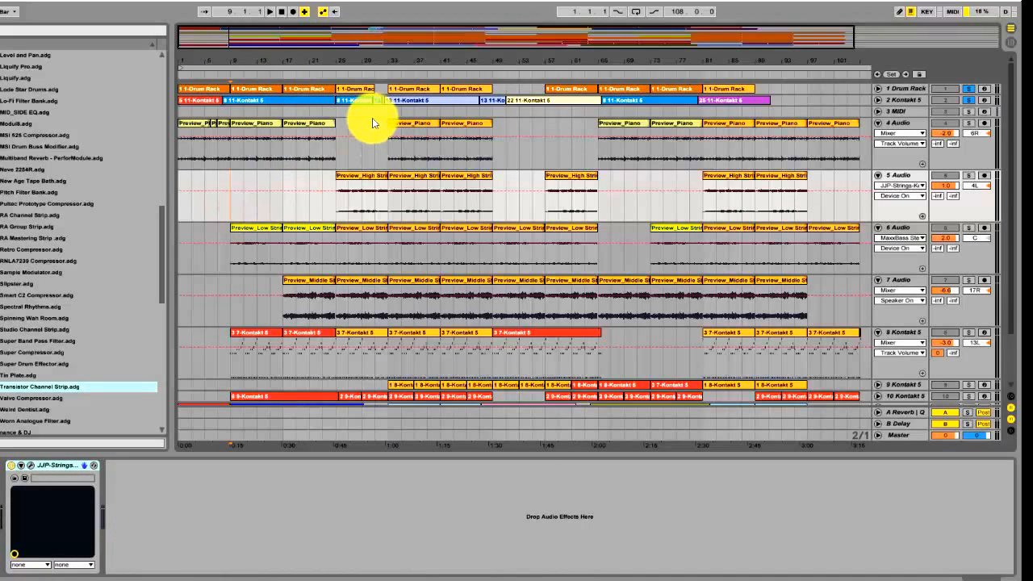
{"action": "key", "text": "space"}
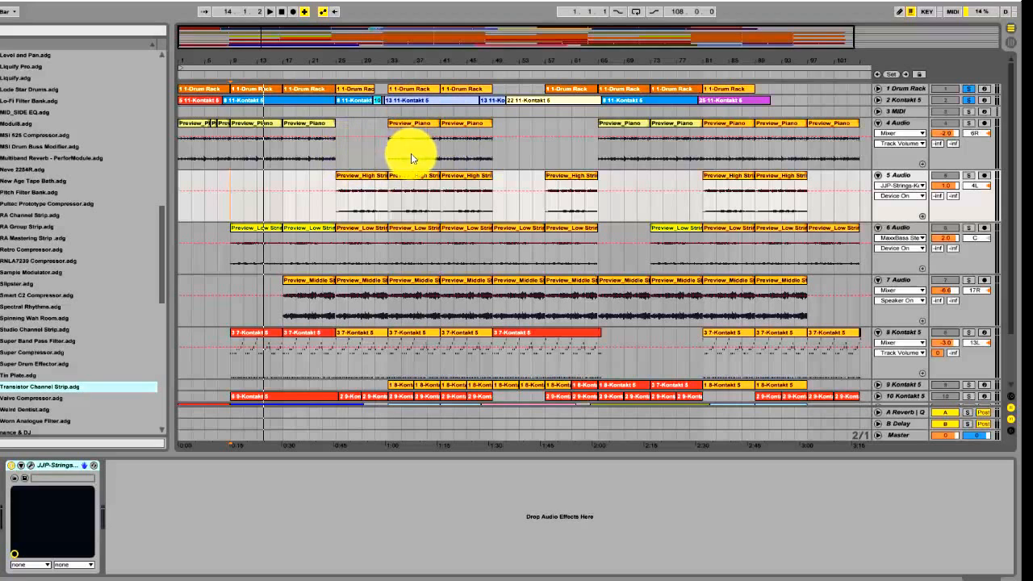
{"action": "left_click", "coordinate": [338, 154]}
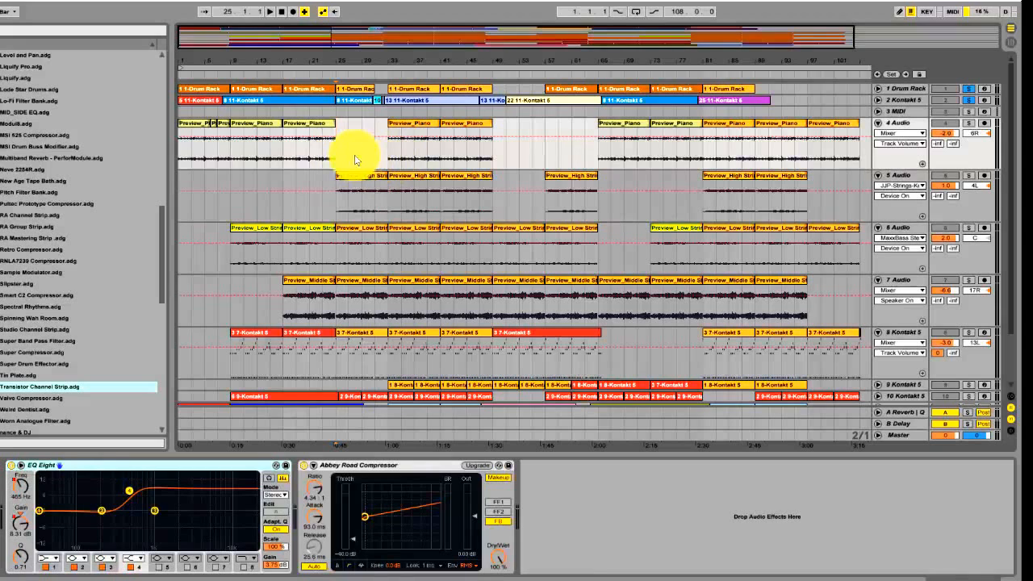
{"action": "key", "text": "space"}
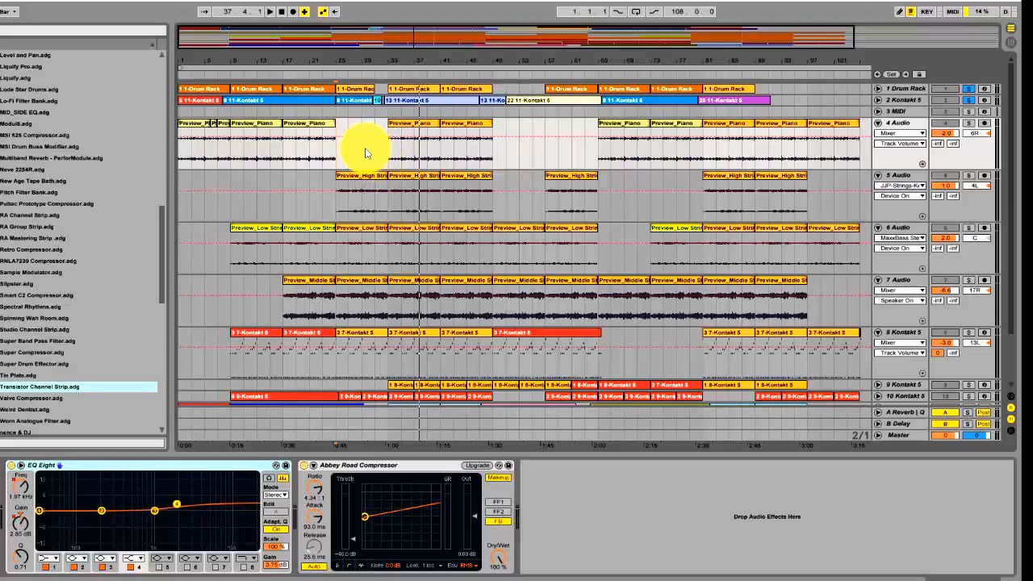
Place the insert marker at bar 25 on the 5 Audio track and unsolo the 1 Drum Rack and 2 Kontakt 5 tracks
{"action": "left_click", "coordinate": [363, 151]}
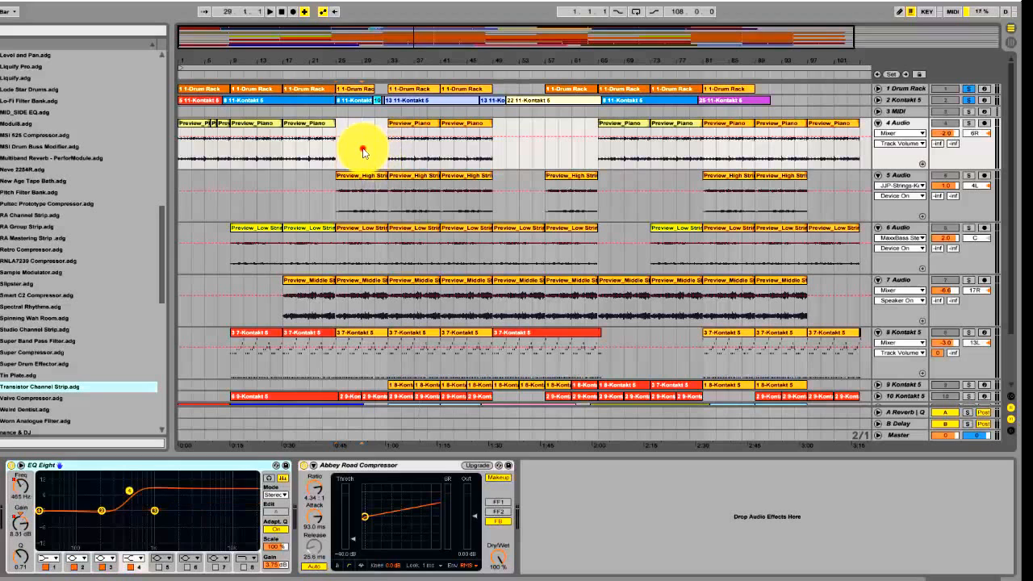
{"action": "left_click", "coordinate": [337, 209]}
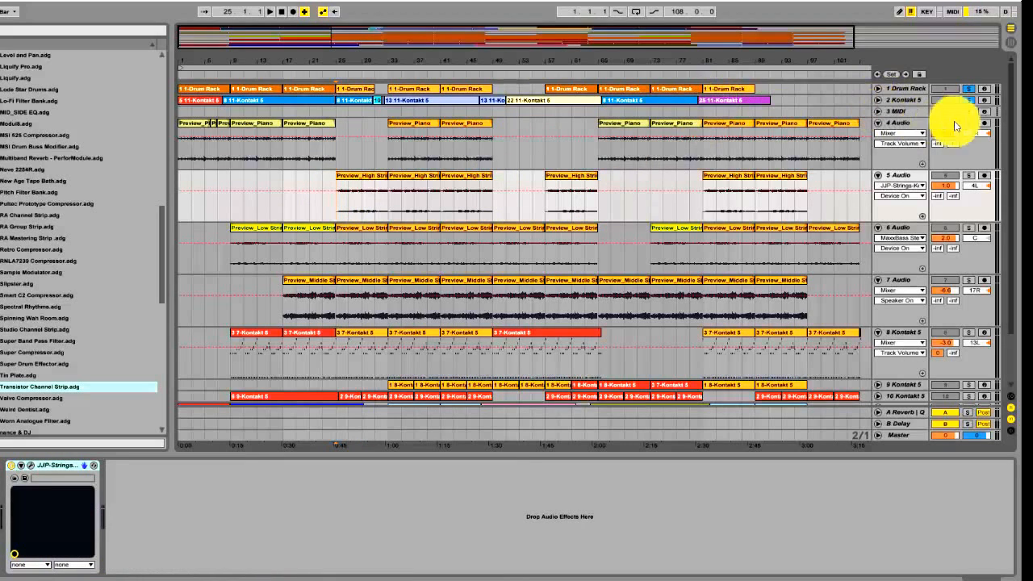
{"action": "left_click", "coordinate": [969, 99]}
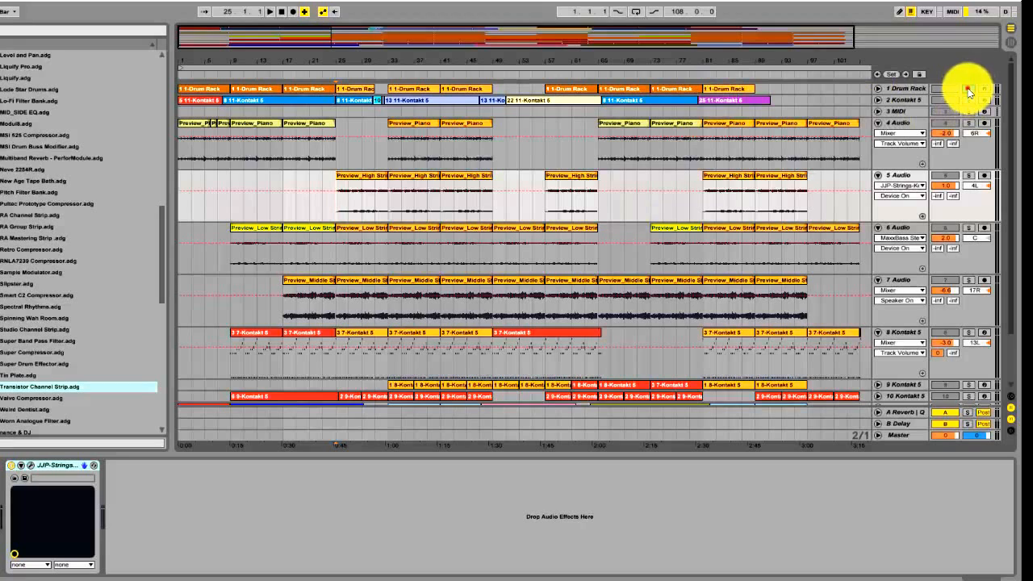
Show the 4 Audio piano track's effect chain with EQ Eight and Abbey Road Compressor in the Session View
{"action": "left_click", "coordinate": [905, 125]}
{"action": "key", "text": "Tab"}
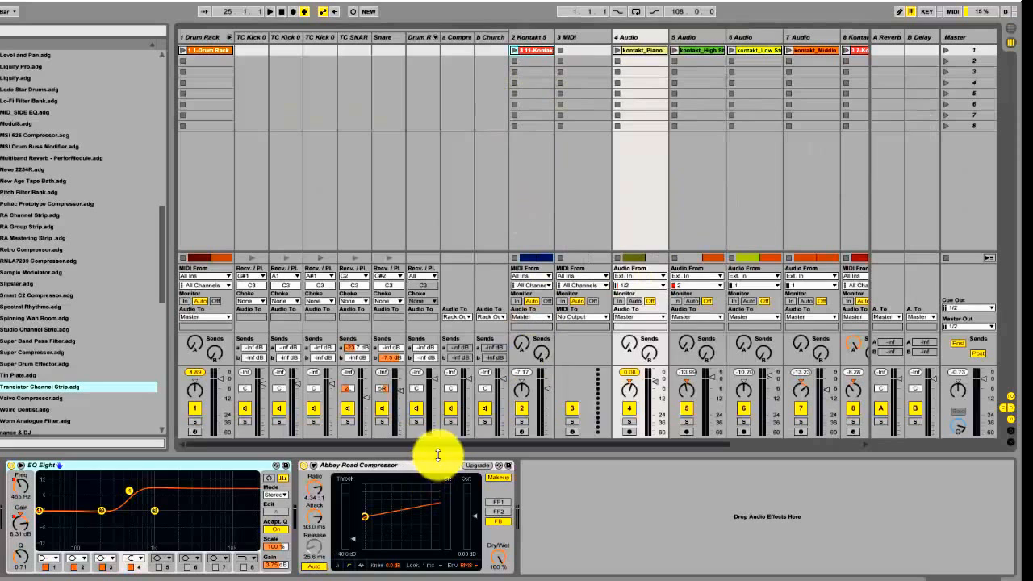
{"action": "left_click_drag", "start_coordinate": [442, 444], "coordinate": [510, 444]}
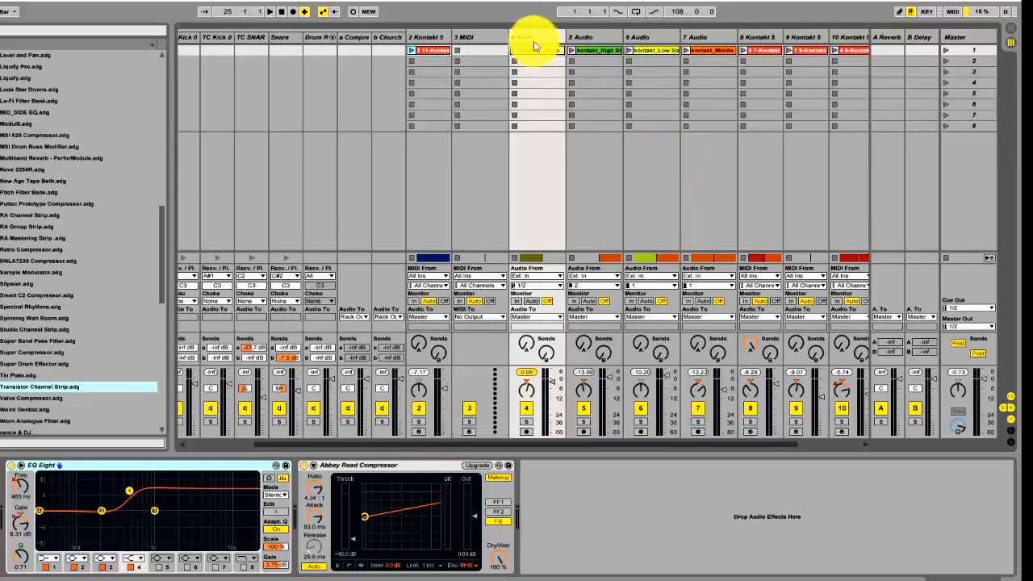
Compare the effect chains of the high, low and middle string tracks, 5 Audio, 6 Audio and 7 Audio
{"action": "left_click", "coordinate": [597, 38]}
{"action": "left_click", "coordinate": [667, 37]}
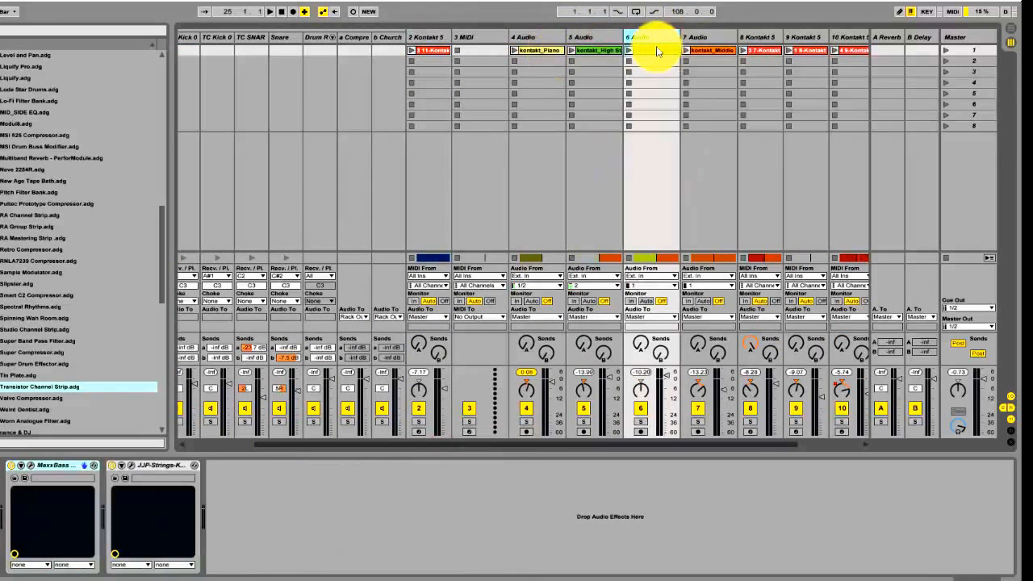
{"action": "left_click", "coordinate": [581, 38]}
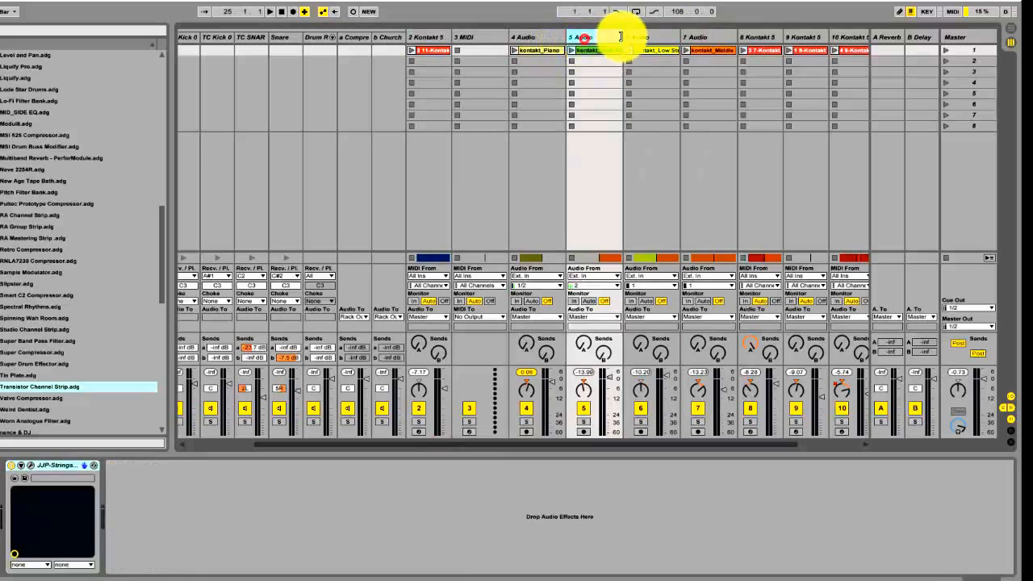
{"action": "left_click", "coordinate": [629, 37]}
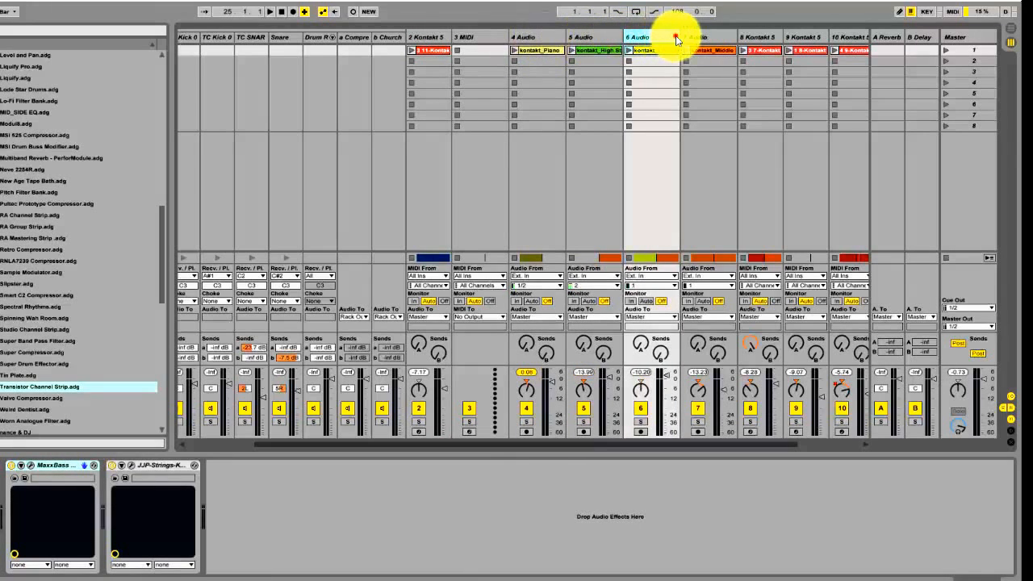
{"action": "left_click", "coordinate": [702, 37]}
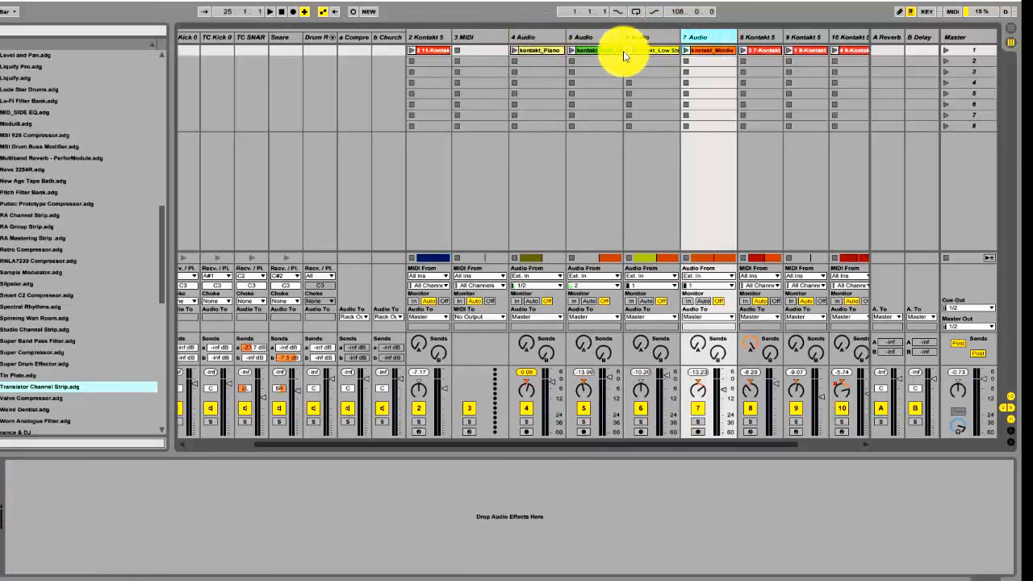
{"action": "left_click", "coordinate": [679, 179]}
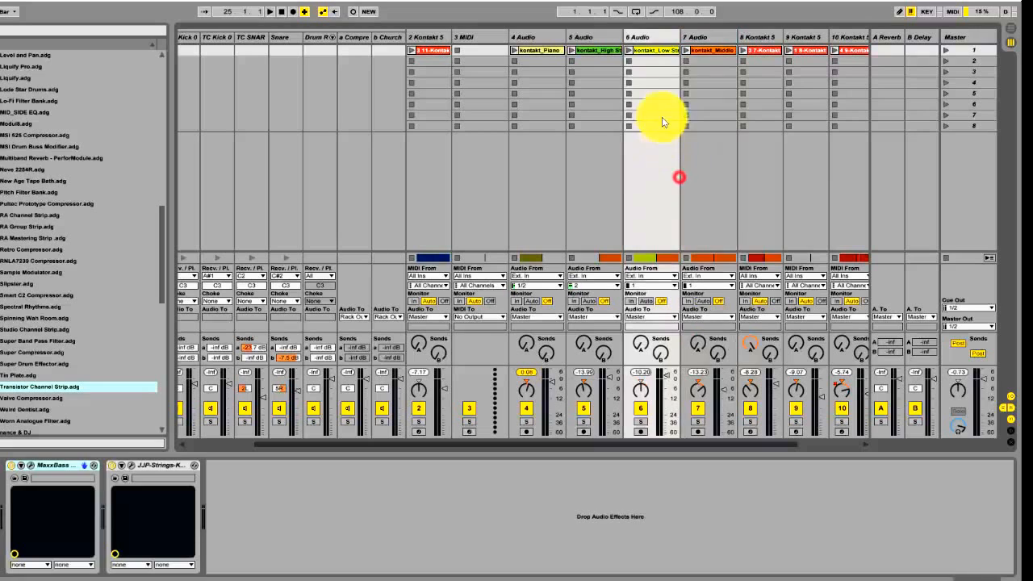
{"action": "left_click", "coordinate": [611, 38]}
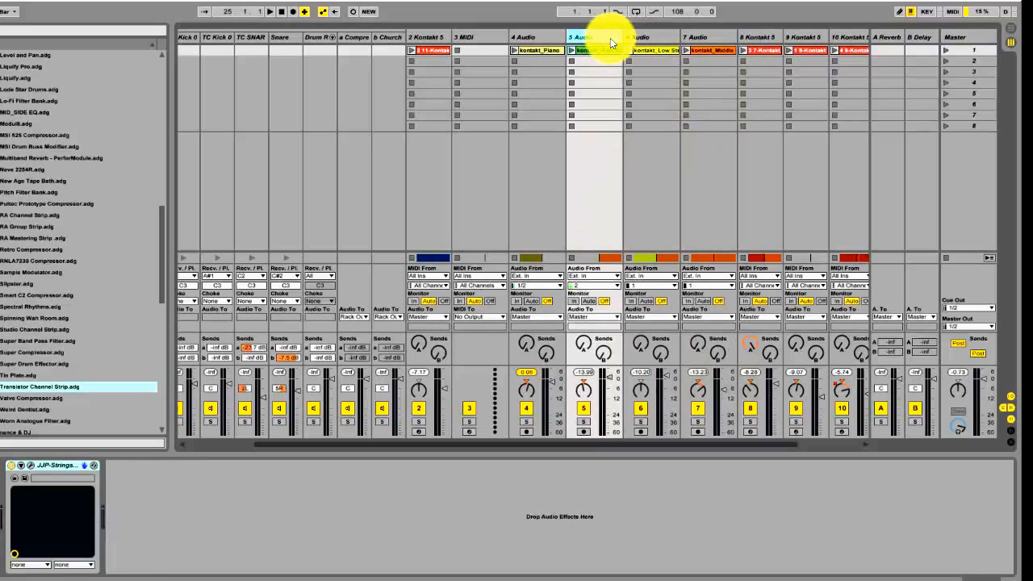
{"action": "left_click", "coordinate": [649, 37]}
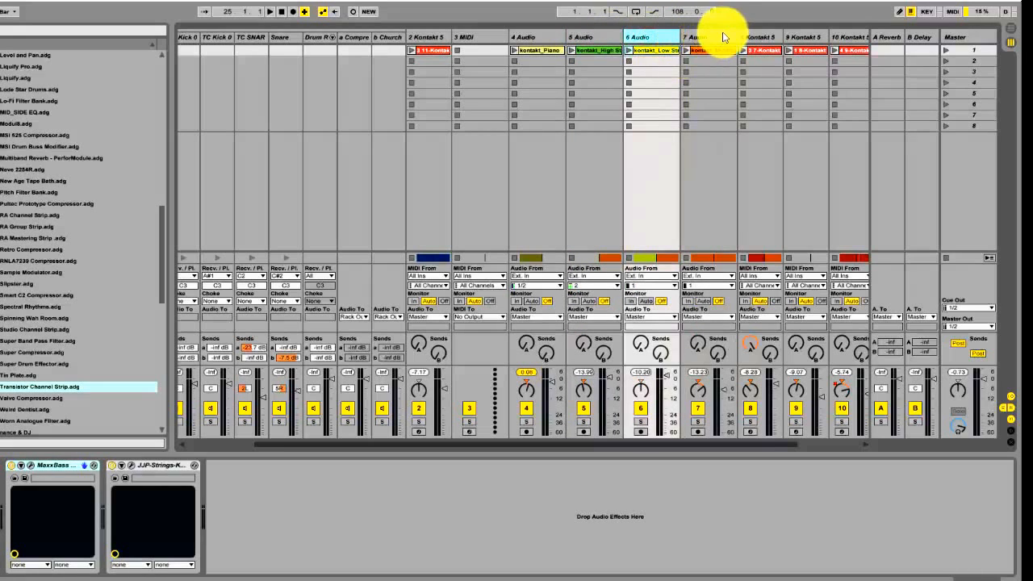
Return to the arrangement and inspect the JJP-Strings-Keys plug-in settings on the 5 Audio track, closing its window when done
{"action": "key", "text": "Tab"}
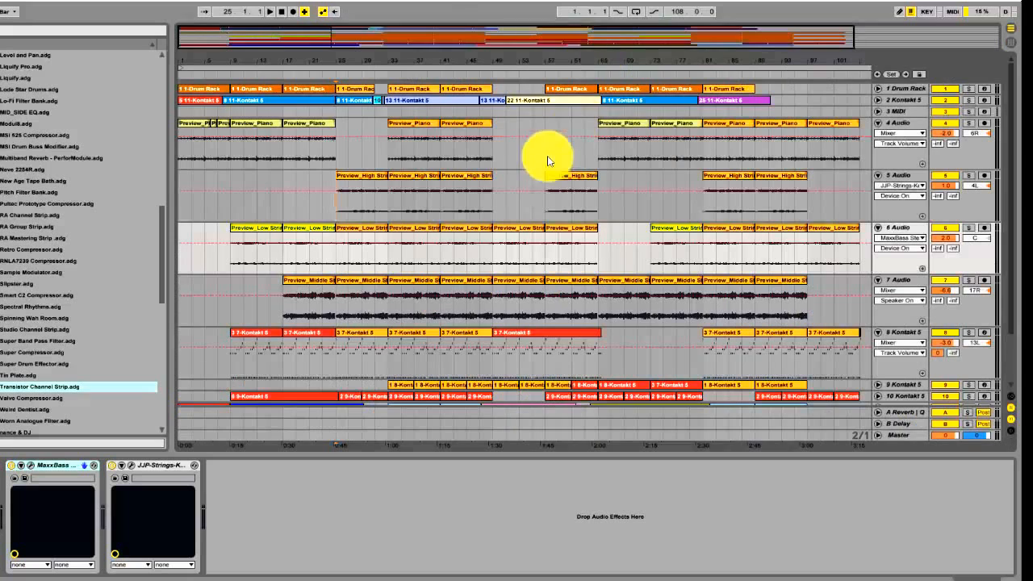
{"action": "key", "text": "Tab"}
{"action": "key", "text": "Tab"}
{"action": "key", "text": "Tab"}
{"action": "key", "text": "Tab"}
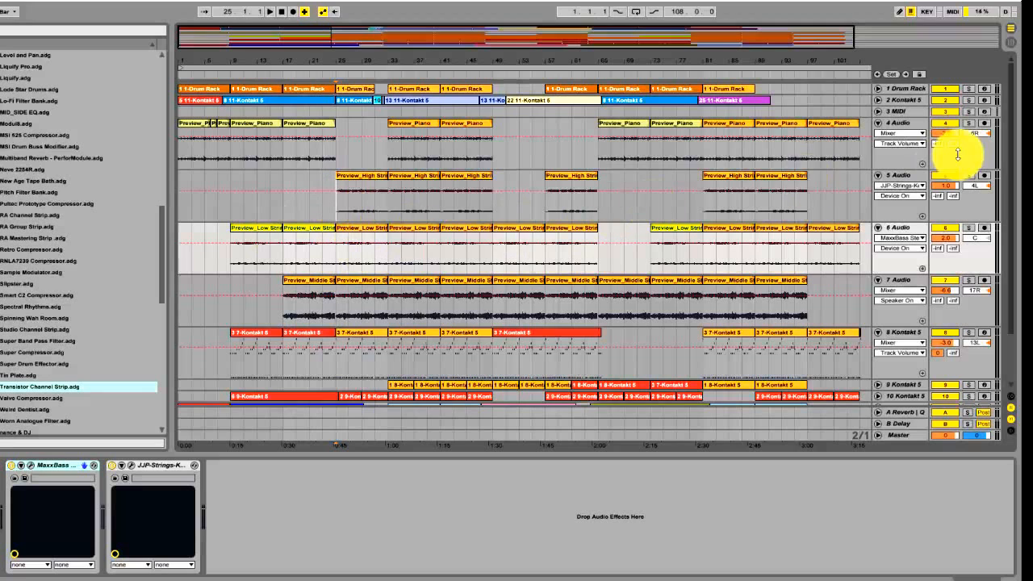
{"action": "left_click", "coordinate": [911, 177]}
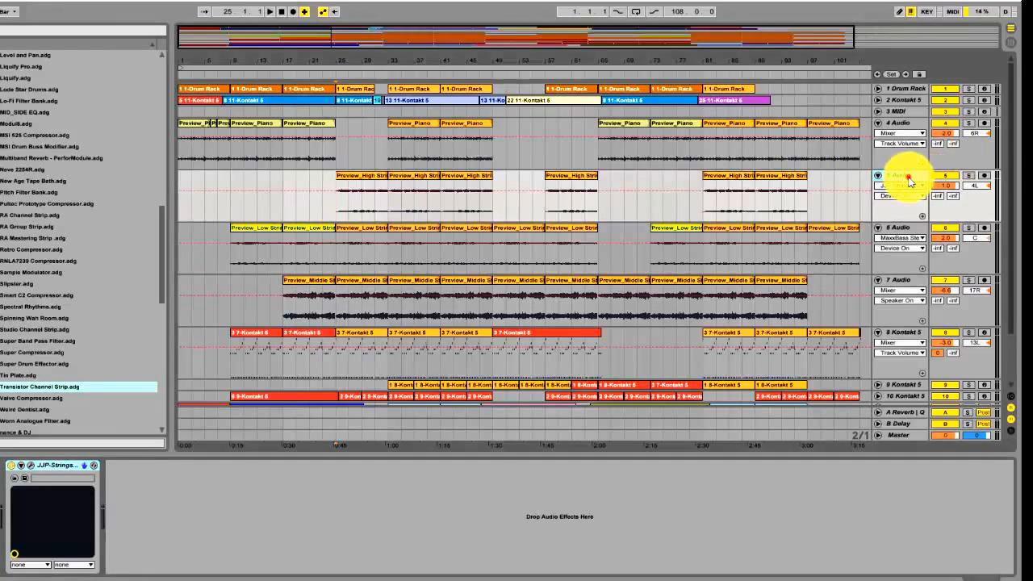
{"action": "left_click", "coordinate": [31, 465]}
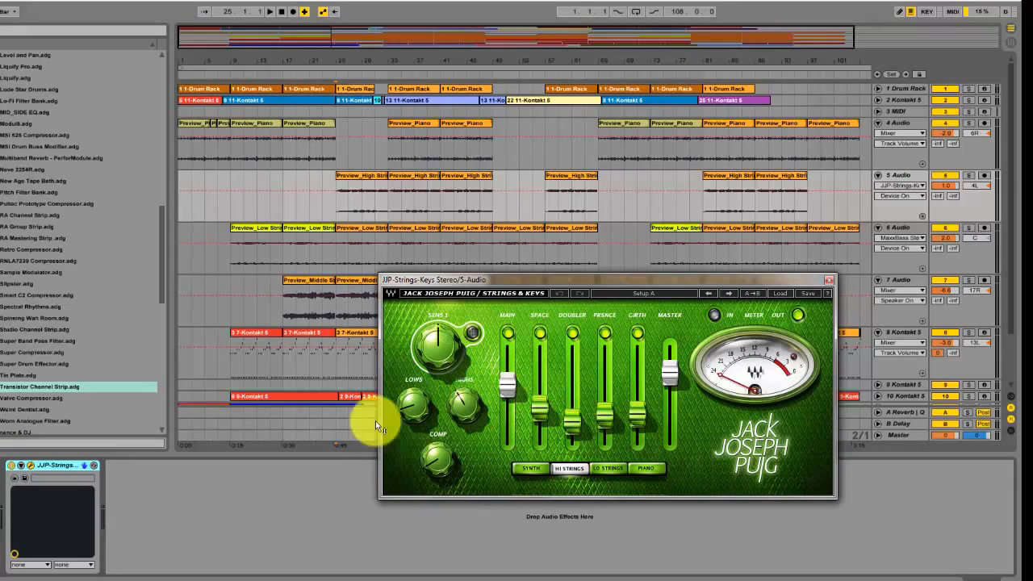
{"action": "left_click", "coordinate": [829, 280]}
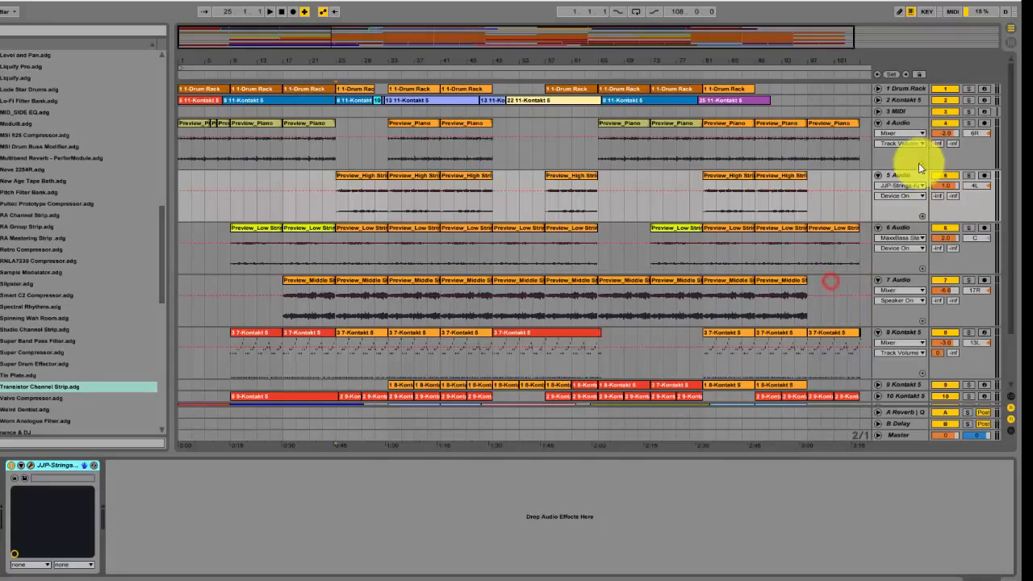
{"action": "left_click", "coordinate": [905, 174]}
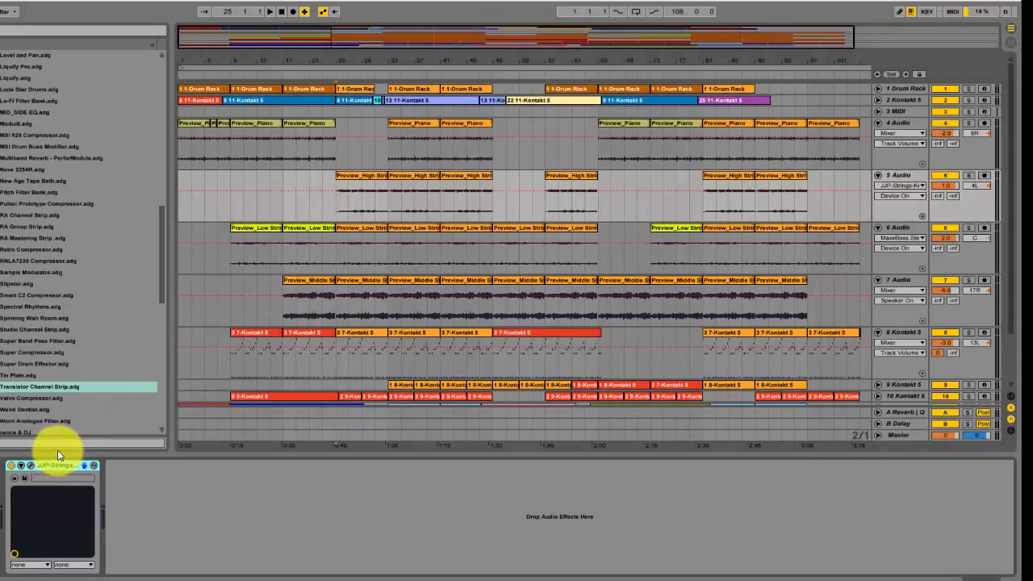
{"action": "left_click", "coordinate": [30, 466]}
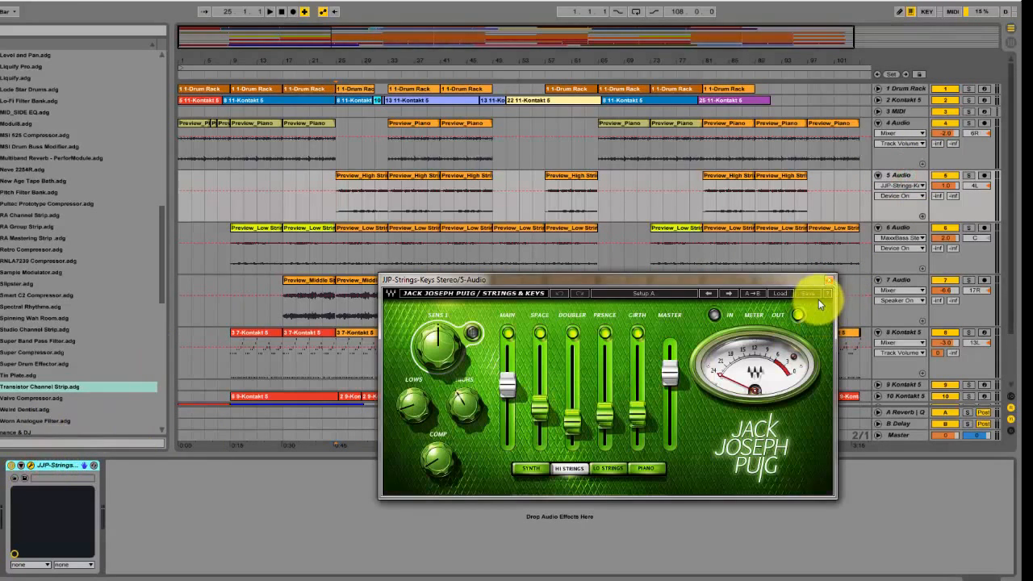
{"action": "left_click", "coordinate": [829, 281]}
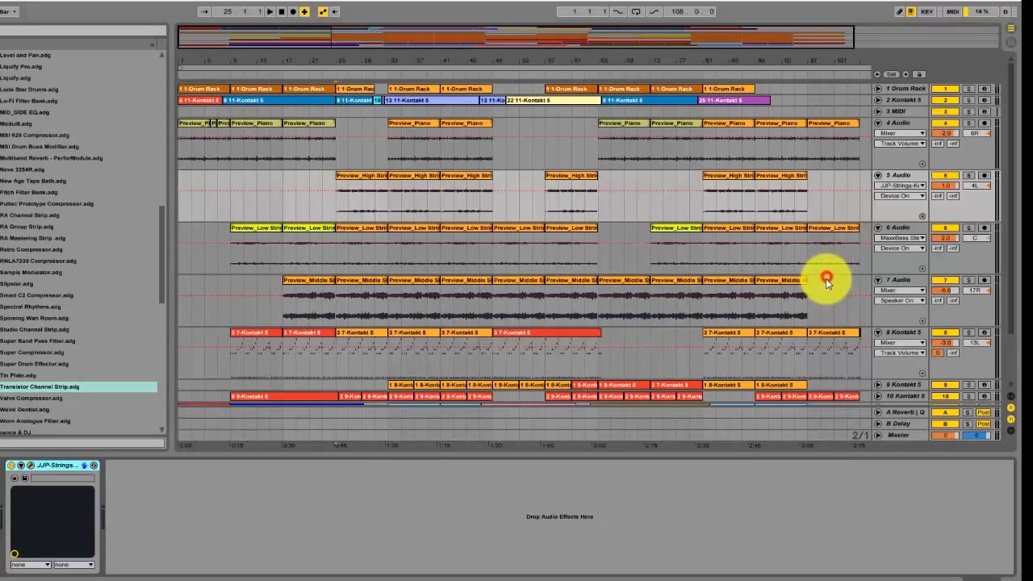
Open the JJP-Strings-Keys and MaxxBass plug-in windows of the 6 Audio track and arrange them to view both
{"action": "left_click", "coordinate": [909, 221]}
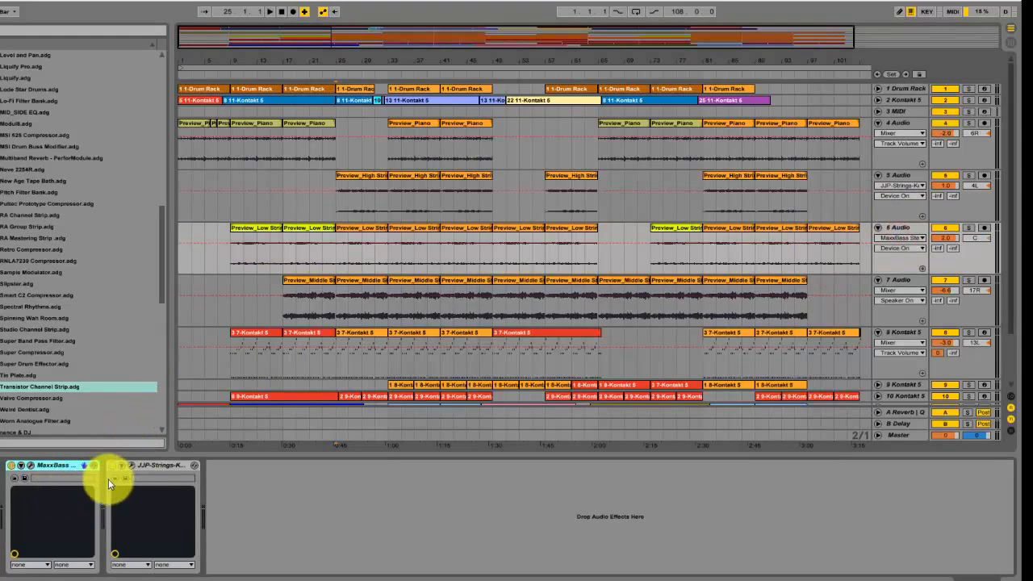
{"action": "left_click", "coordinate": [132, 467]}
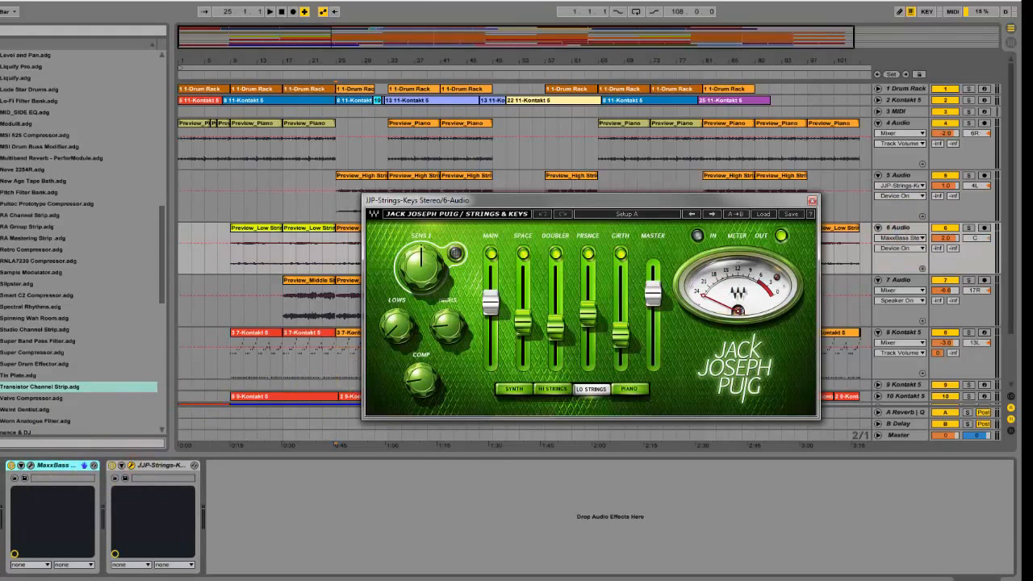
{"action": "left_click", "coordinate": [30, 466]}
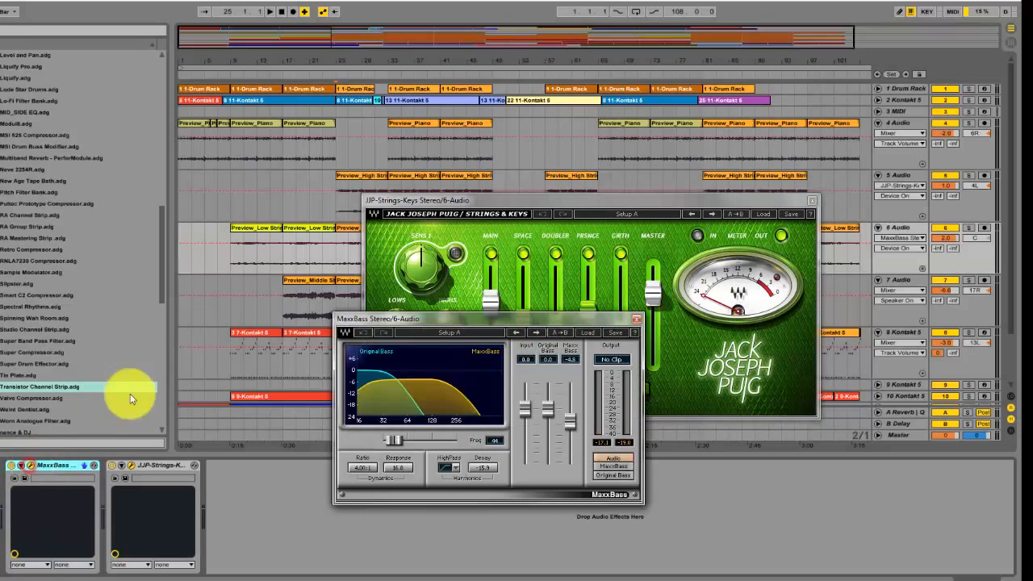
{"action": "left_click_drag", "start_coordinate": [420, 320], "coordinate": [533, 336]}
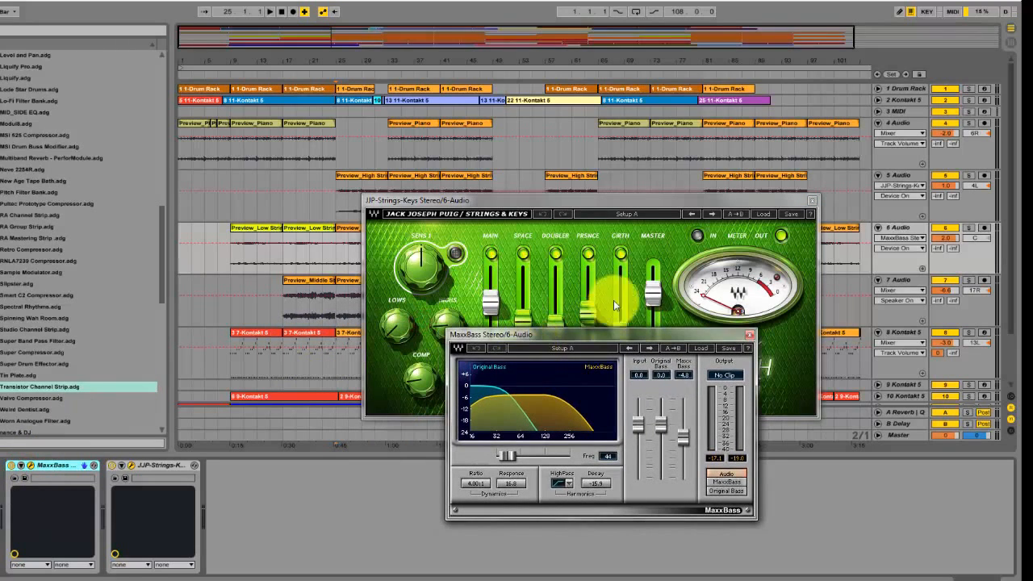
Close the JJP-Strings-Keys window, reposition the MaxxBass window and audition the 6 Audio track soloed from bar 25
{"action": "left_click", "coordinate": [814, 201]}
{"action": "left_click", "coordinate": [814, 201]}
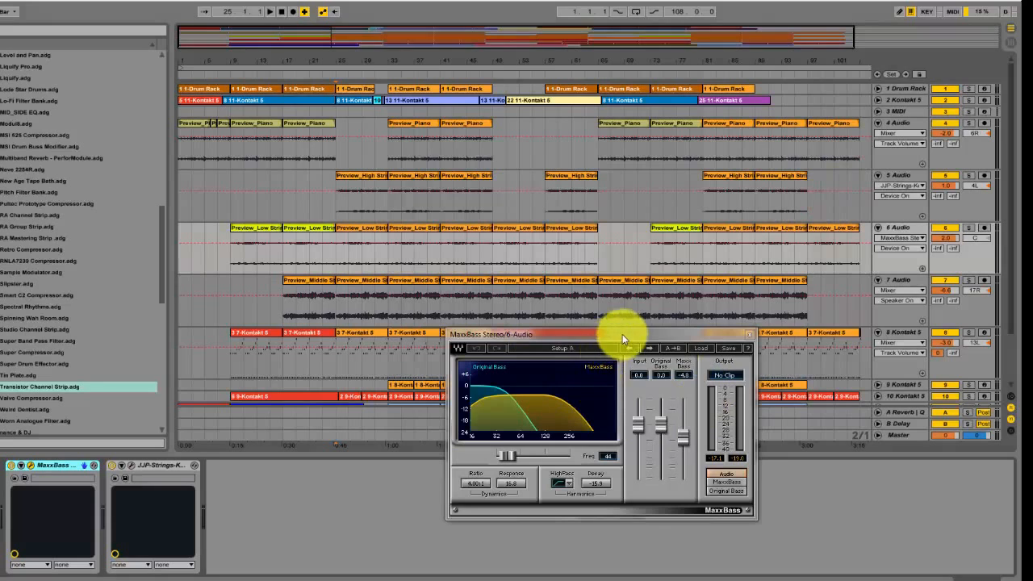
{"action": "left_click_drag", "start_coordinate": [622, 333], "coordinate": [561, 289]}
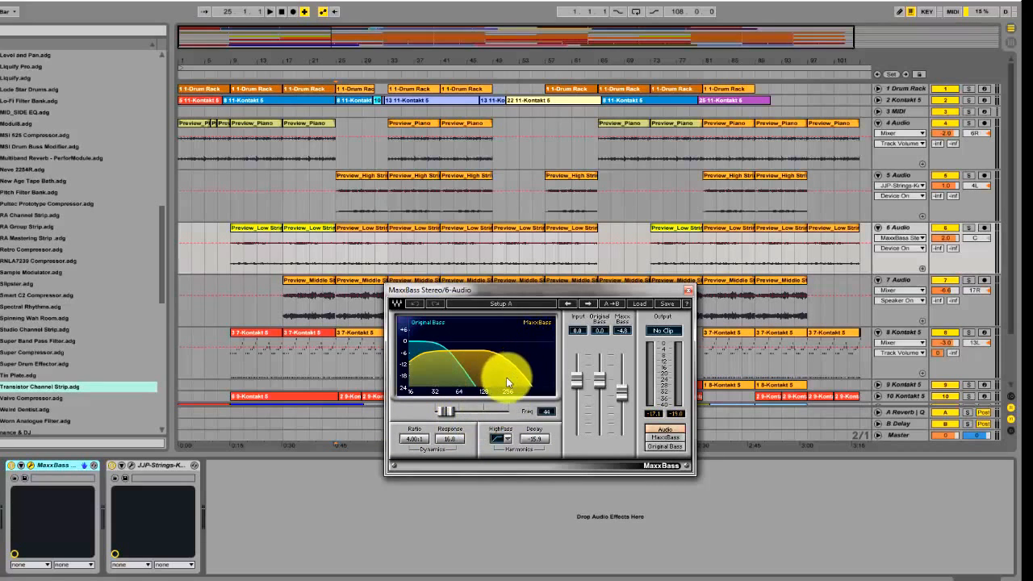
{"action": "left_click", "coordinate": [969, 229]}
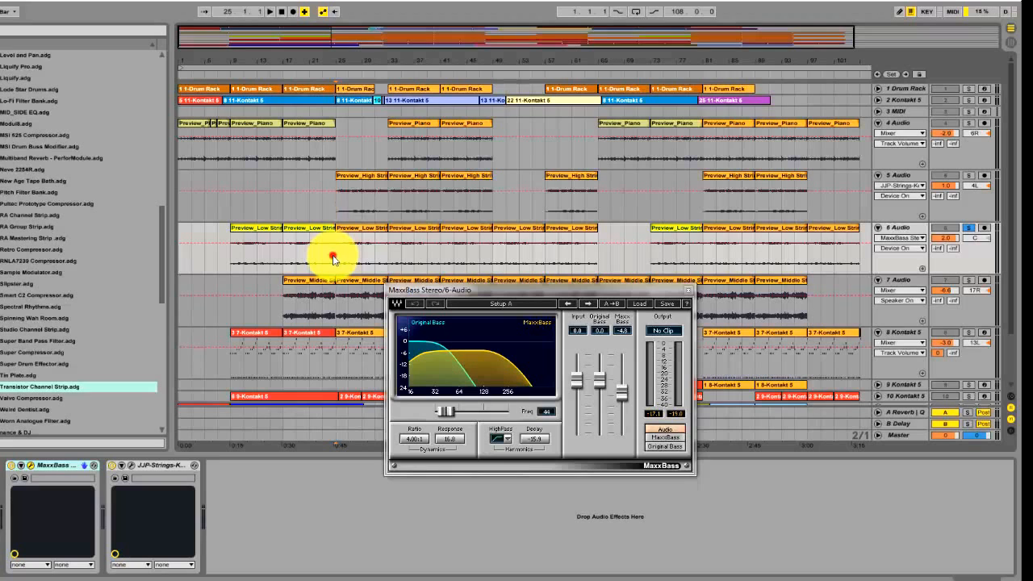
{"action": "key", "text": "space"}
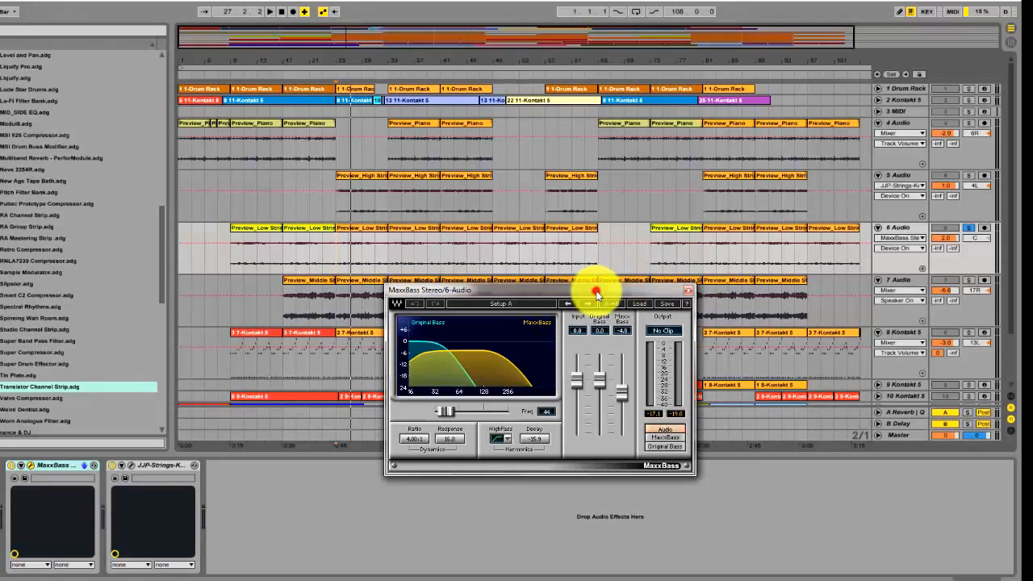
Compare the 6 Audio low strings with MaxxBass bypassed and re-enabled during playback, closing the plug-in window when done
{"action": "left_click_drag", "start_coordinate": [596, 292], "coordinate": [636, 298]}
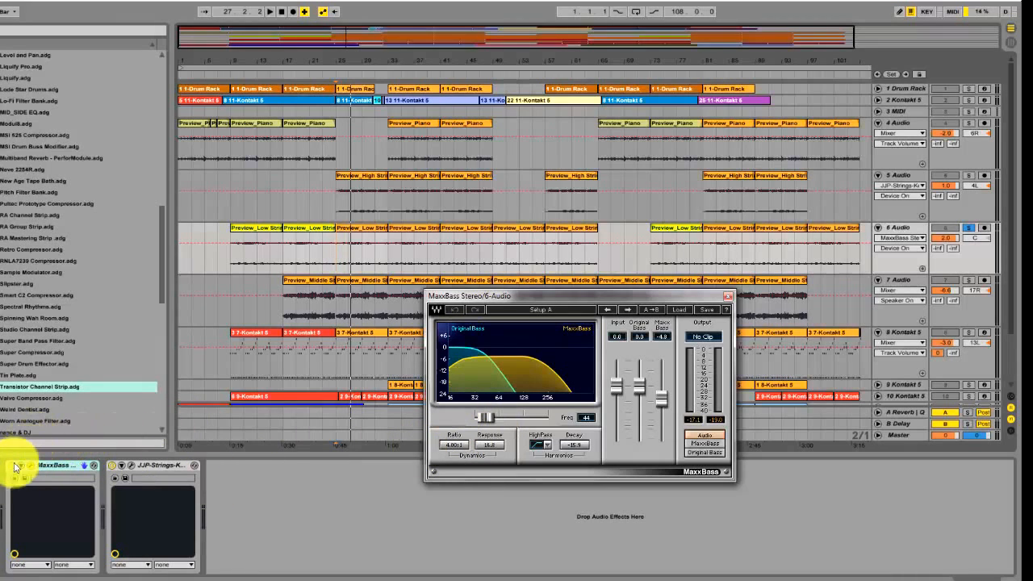
{"action": "key", "text": "space"}
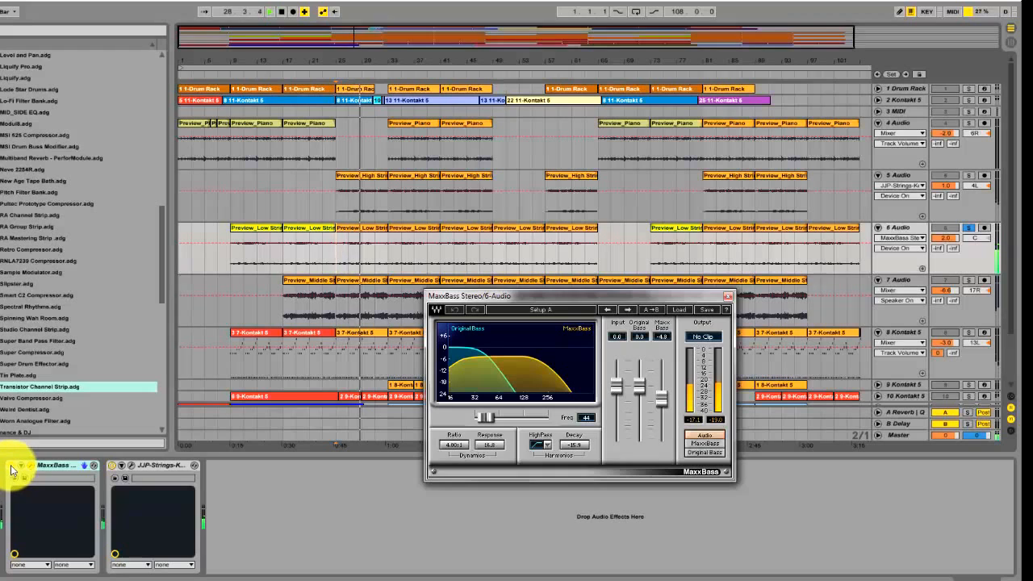
{"action": "left_click", "coordinate": [11, 467]}
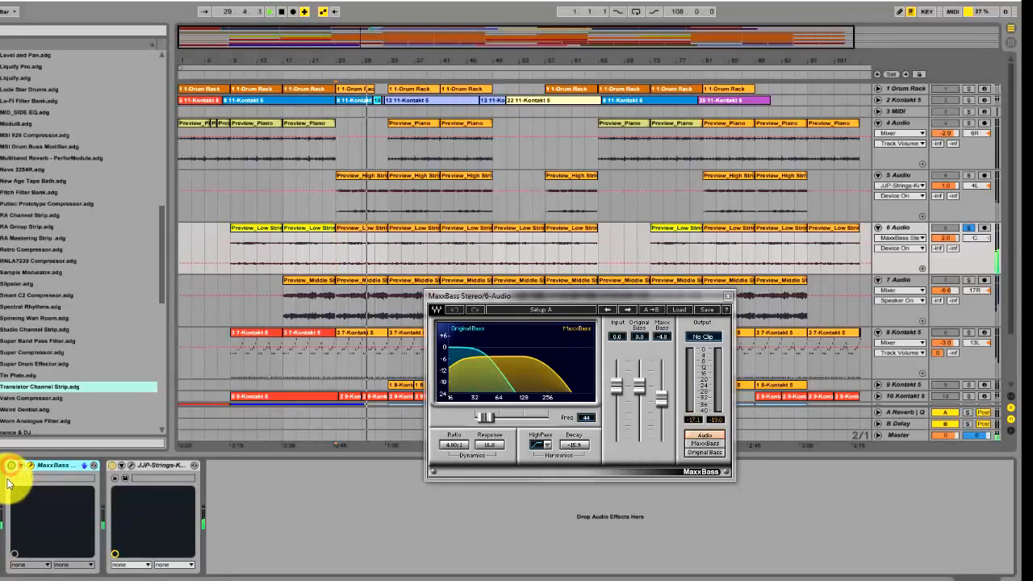
{"action": "left_click", "coordinate": [11, 468]}
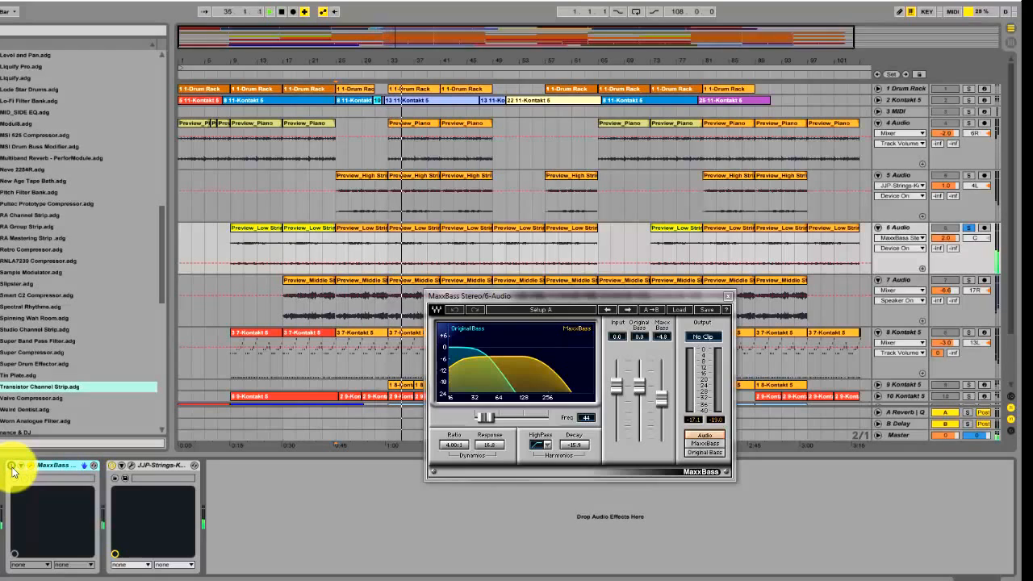
{"action": "left_click", "coordinate": [11, 466]}
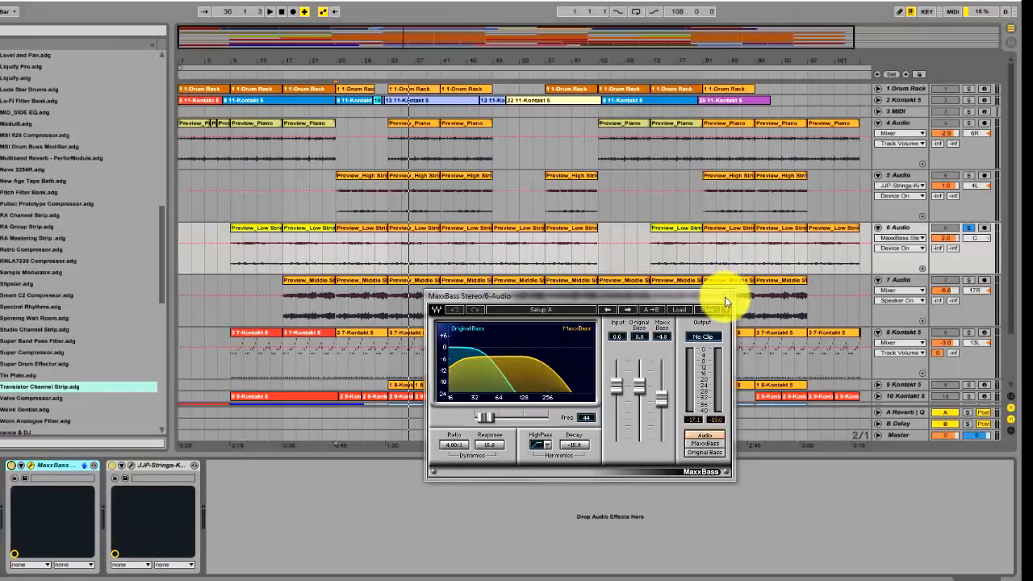
{"action": "left_click", "coordinate": [727, 296]}
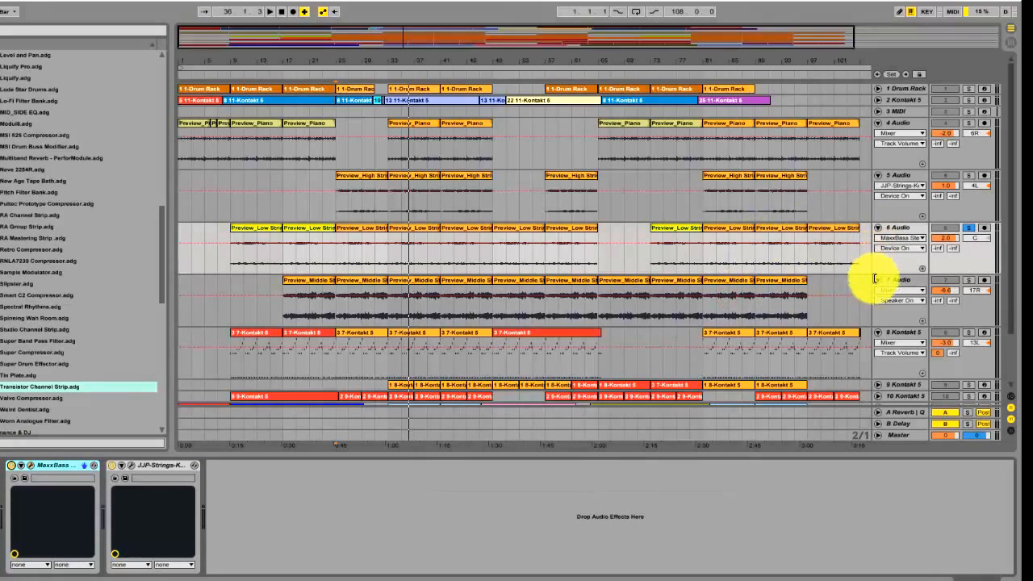
Solo the 7 Audio middle strings track and audition it from bar 17
{"action": "left_click", "coordinate": [968, 280]}
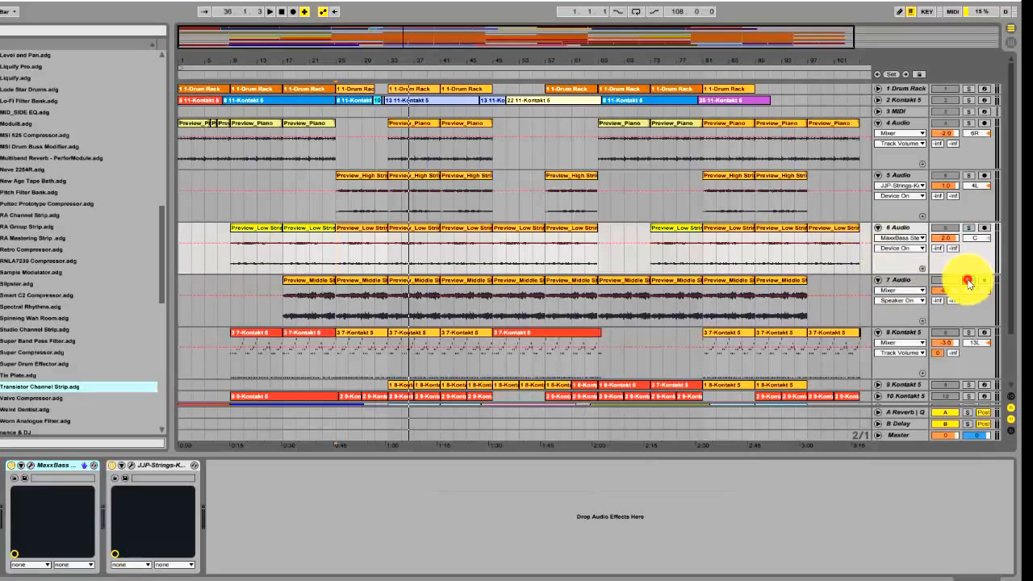
{"action": "left_click", "coordinate": [896, 278]}
{"action": "left_click", "coordinate": [282, 313]}
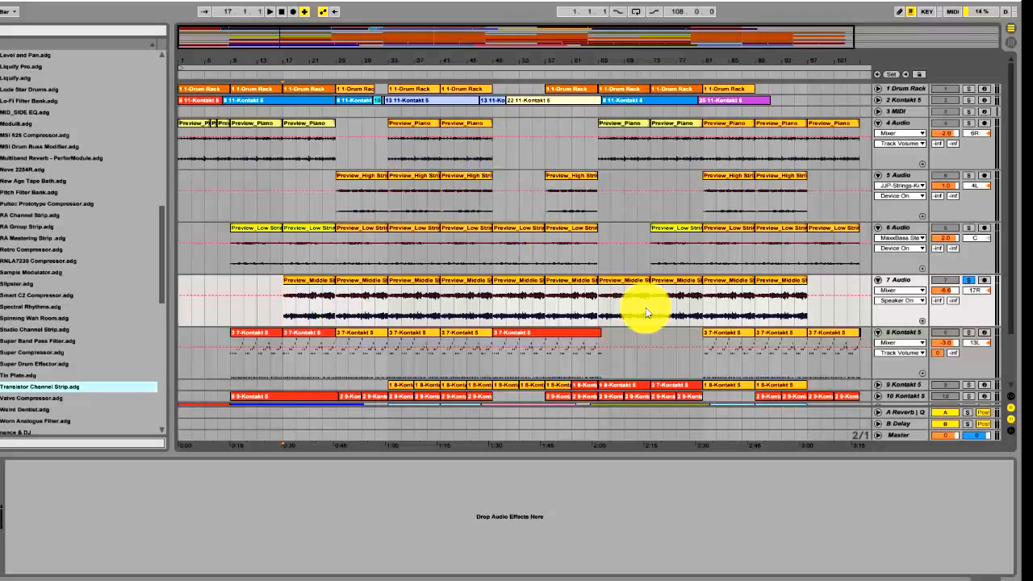
Add the 5 Audio and 6 Audio tracks to the solo and audition all three string tracks together from bar 33
{"action": "left_click", "coordinate": [969, 176]}
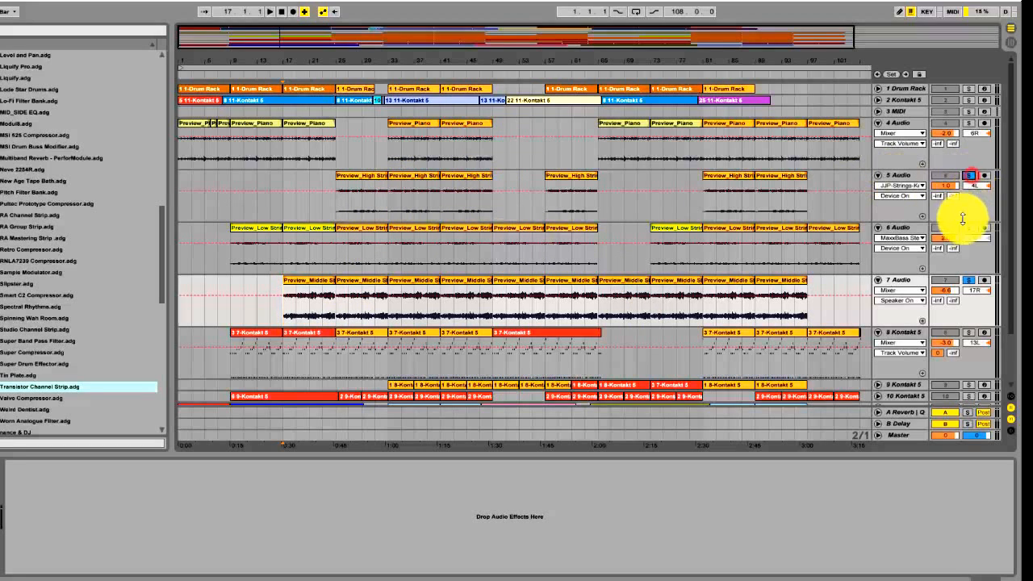
{"action": "left_click", "coordinate": [971, 229]}
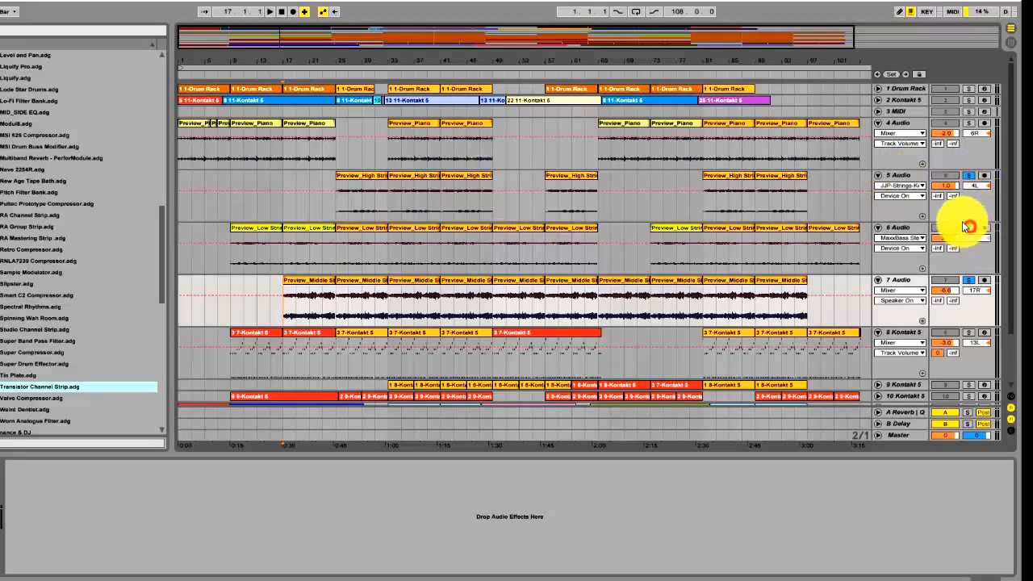
{"action": "left_click", "coordinate": [388, 203]}
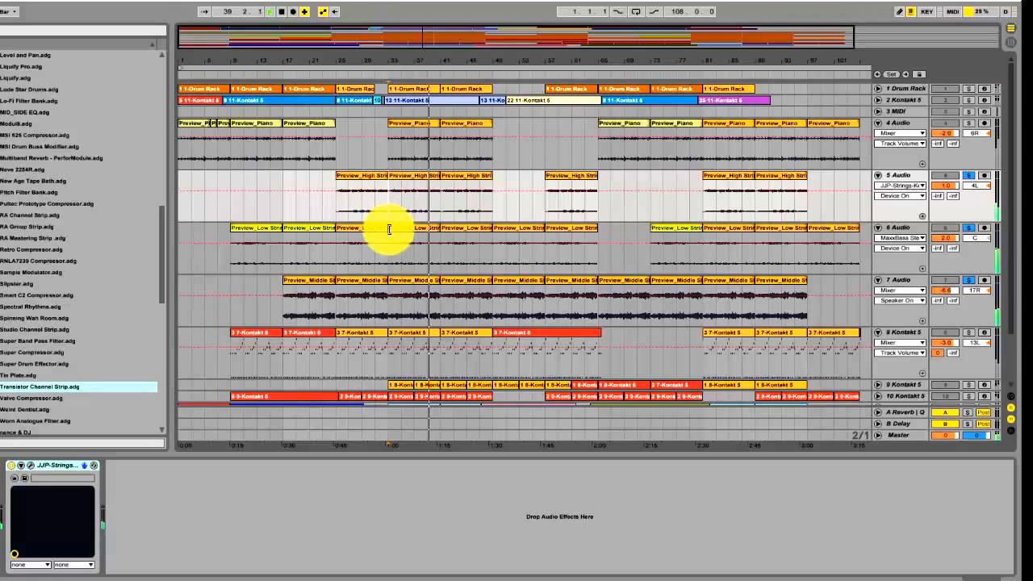
Clear the string track solos, then solo the 4 Audio piano track and audition it from bar 33
{"action": "left_click", "coordinate": [973, 176]}
{"action": "left_click", "coordinate": [972, 229]}
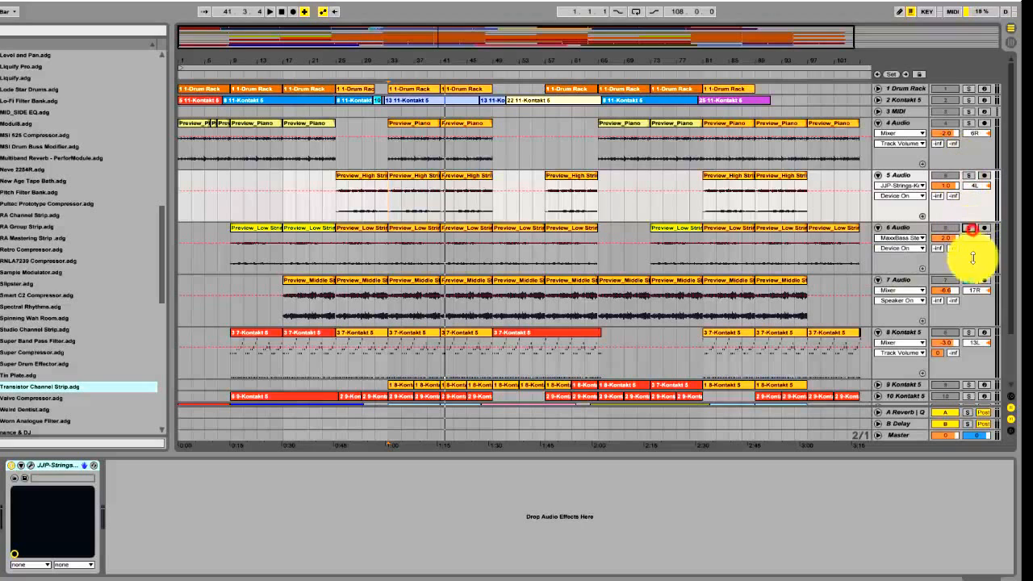
{"action": "left_click", "coordinate": [906, 121]}
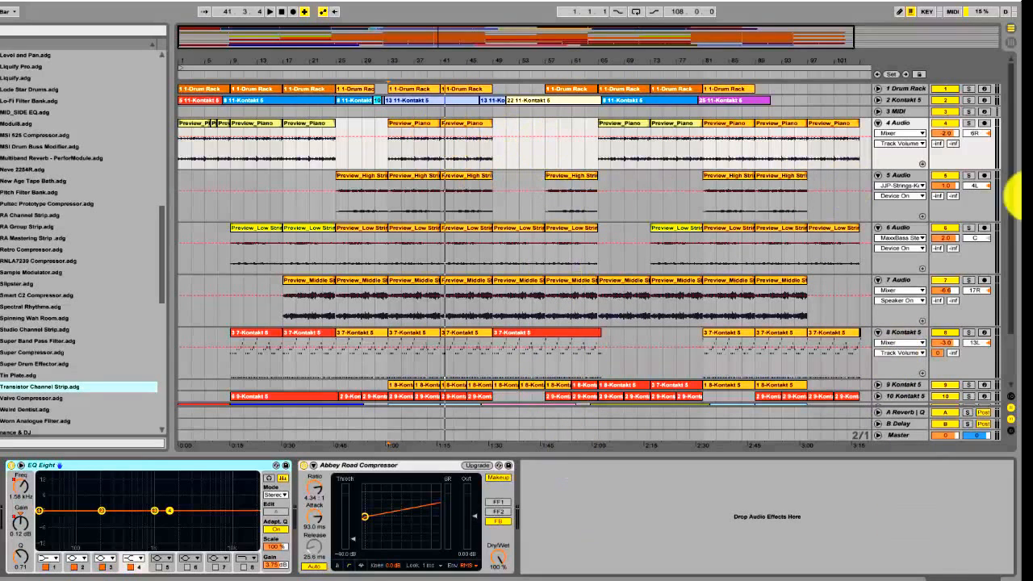
{"action": "left_click", "coordinate": [970, 123]}
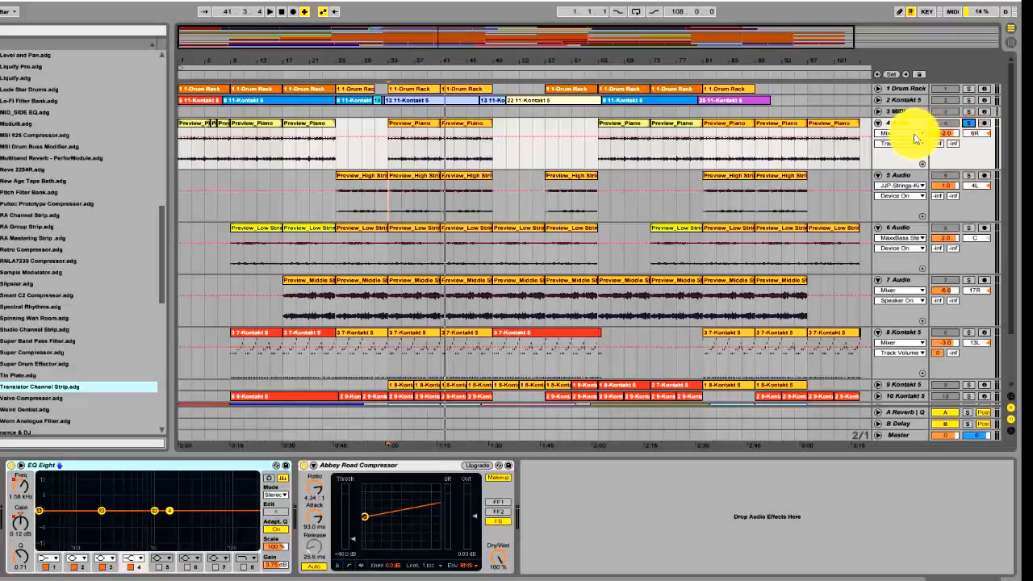
{"action": "left_click", "coordinate": [391, 162]}
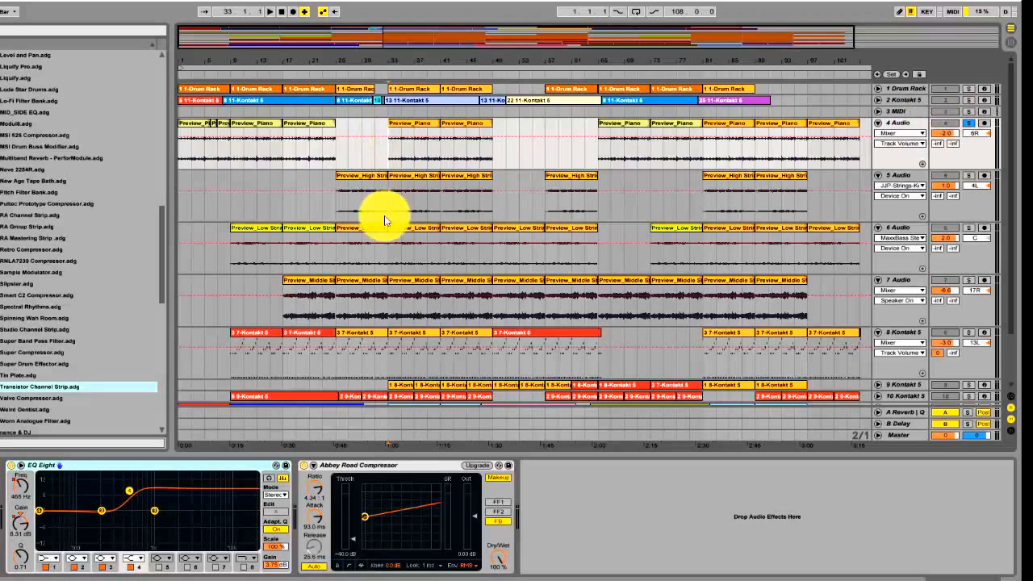
Audition the piano through its EQ Eight and compare it with the Abbey Road Compressor bypassed and re-enabled
{"action": "left_click", "coordinate": [386, 466]}
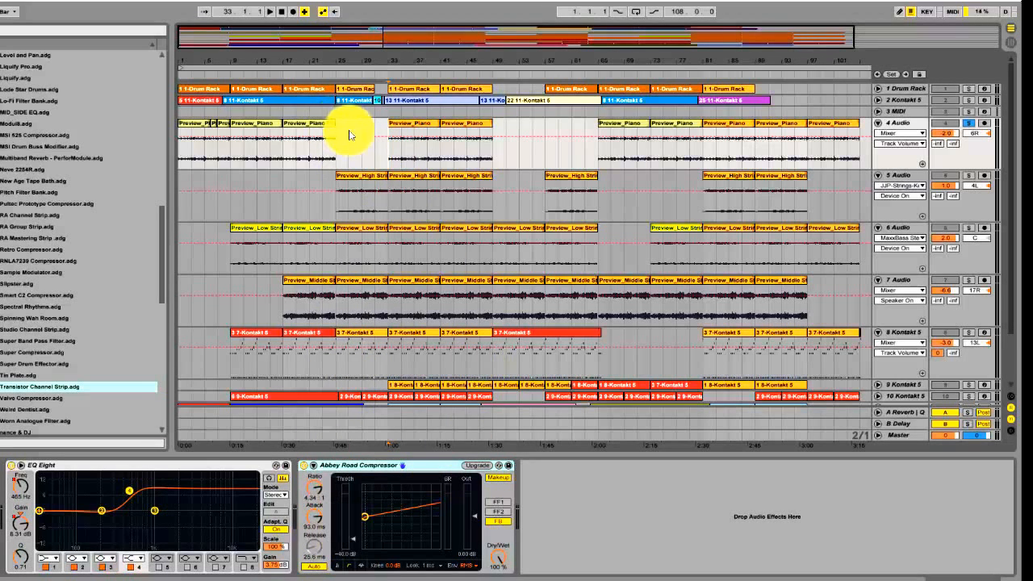
{"action": "key", "text": "space"}
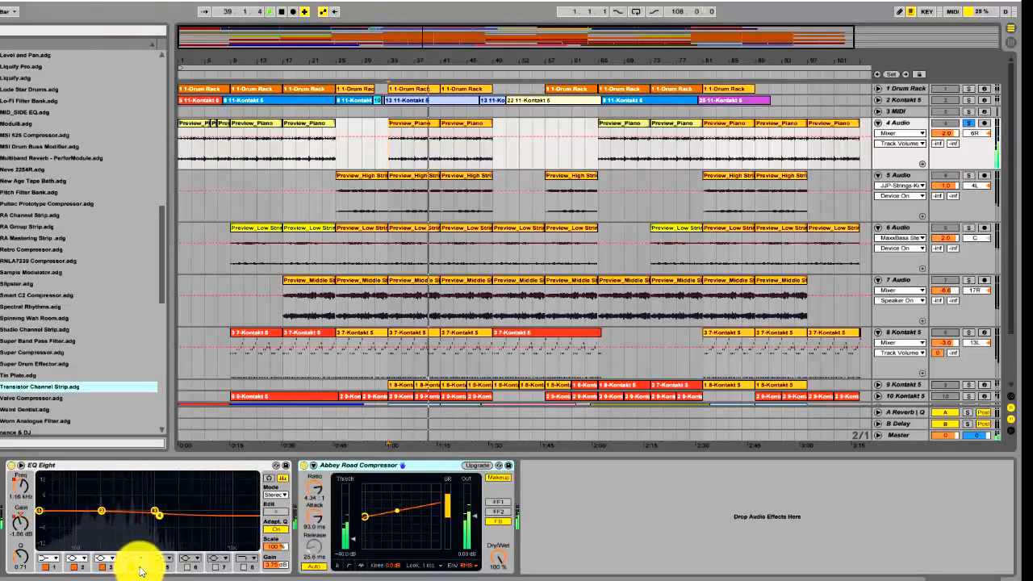
{"action": "left_click_drag", "start_coordinate": [165, 516], "coordinate": [199, 520]}
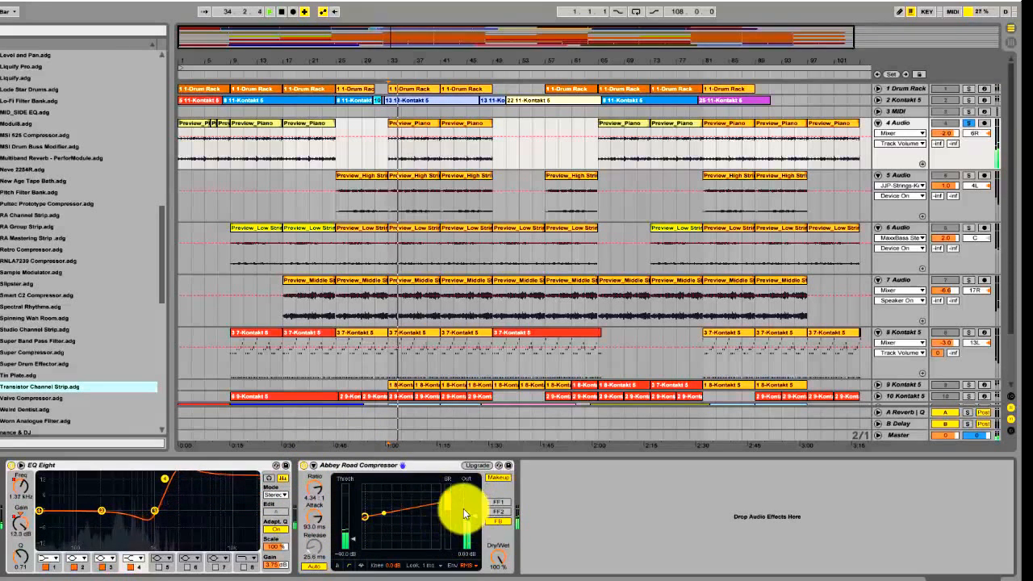
{"action": "left_click", "coordinate": [304, 465]}
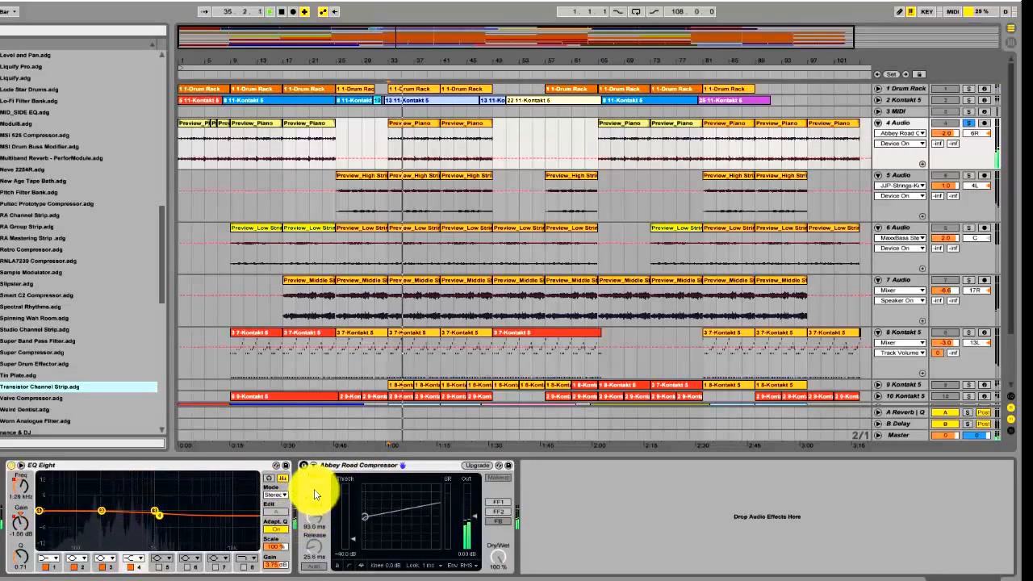
{"action": "left_click", "coordinate": [304, 465]}
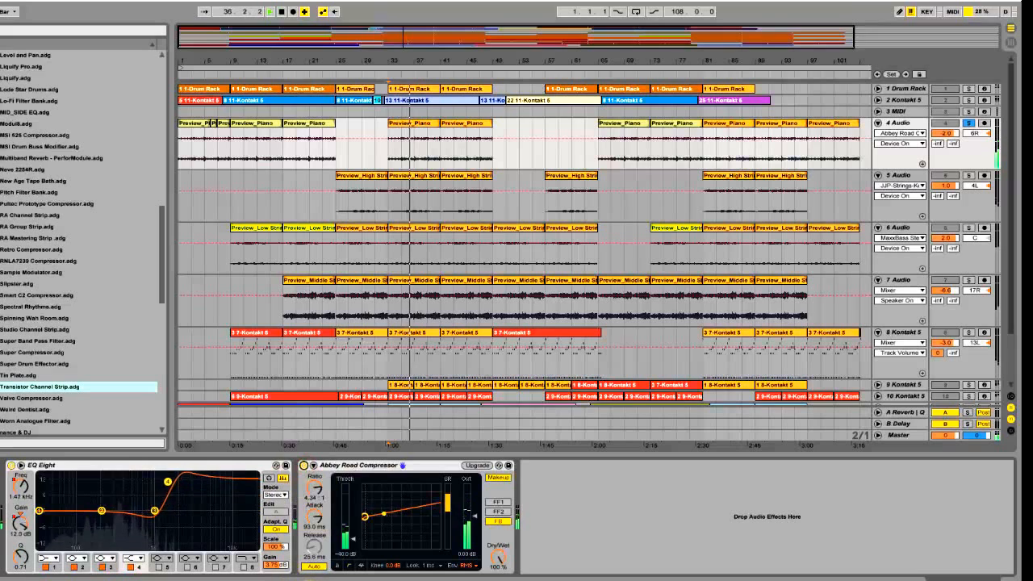
{"action": "key", "text": "space"}
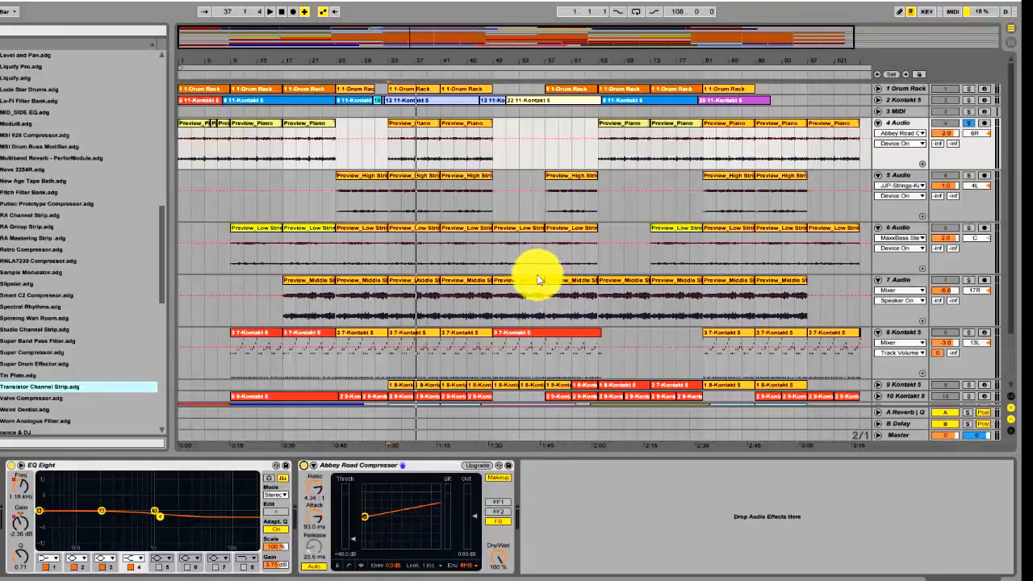
Unsolo the 4 Audio track, solo the 8 Kontakt 5 track and open its Kontakt 5 instrument window
{"action": "scroll", "coordinate": [537, 279], "scroll_direction": "down", "scroll_amount": 2}
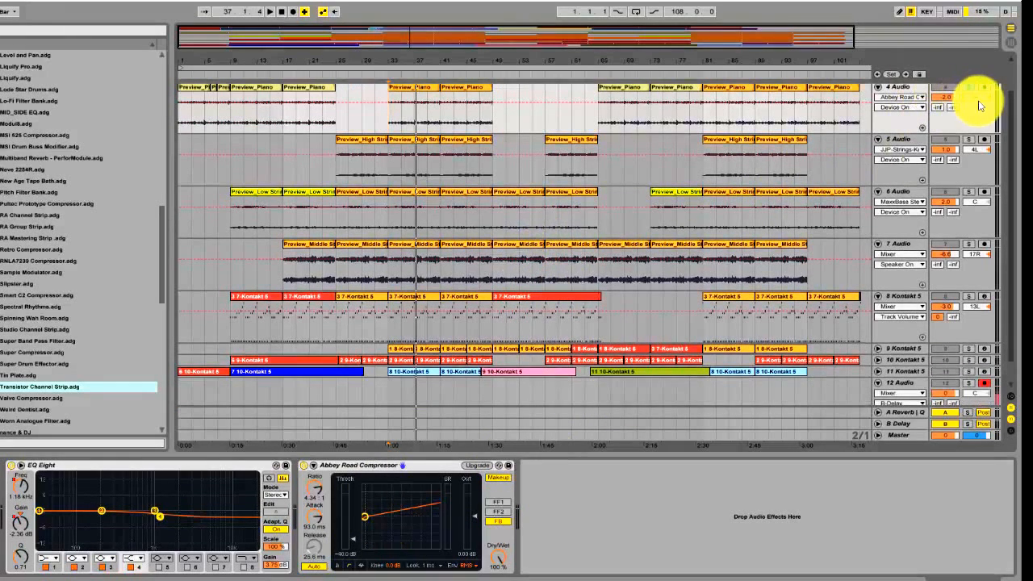
{"action": "left_click", "coordinate": [968, 88]}
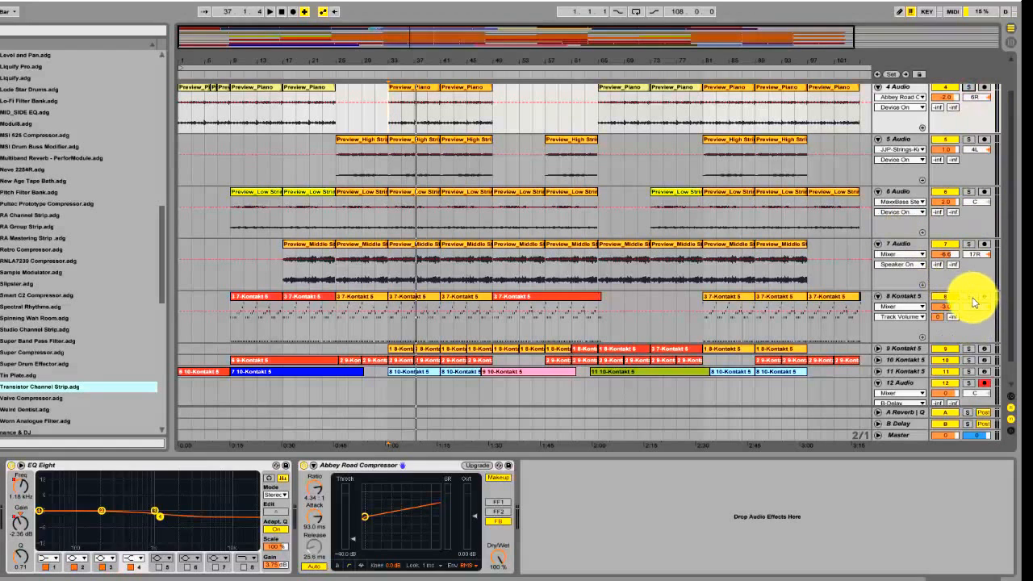
{"action": "left_click", "coordinate": [970, 297]}
{"action": "left_click", "coordinate": [892, 297]}
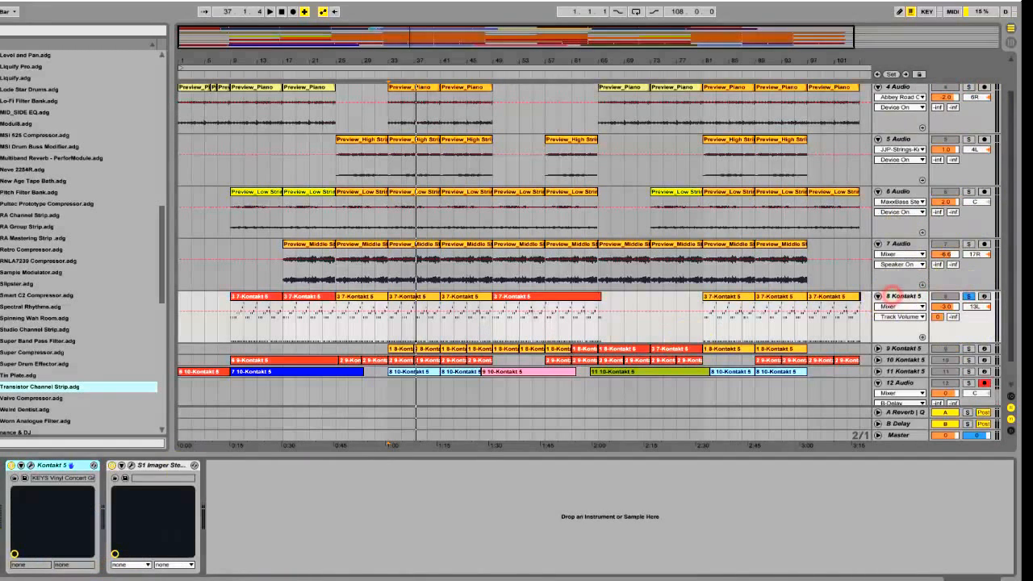
{"action": "left_click", "coordinate": [33, 468]}
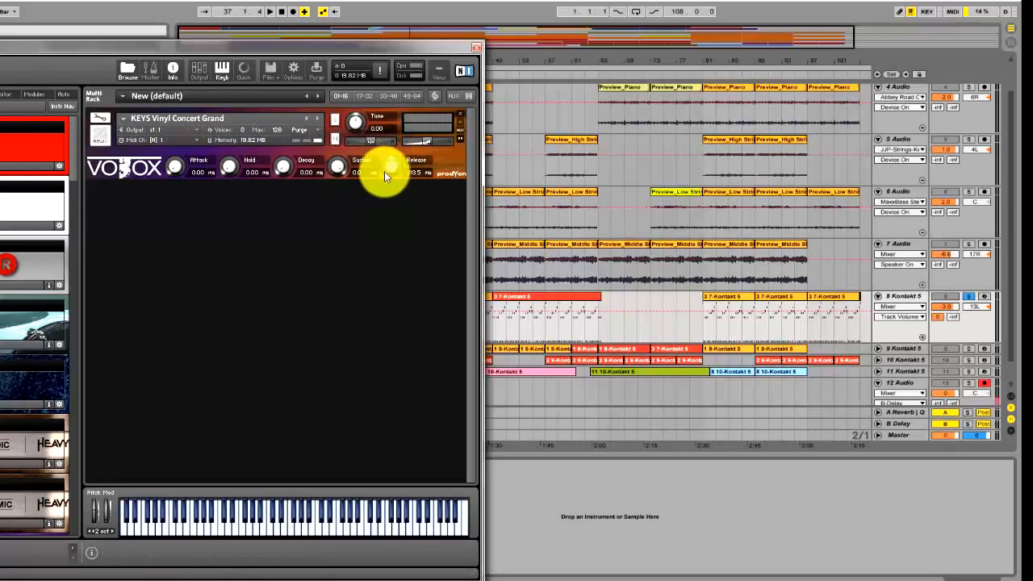
Play low and high notes of the KEYS Vinyl Concert Grand on Kontakt's keyboard, closing the instrument window when done
{"action": "mouse_move", "coordinate": [231, 531]}
{"action": "left_mouse_down"}
{"action": "mouse_move", "coordinate": [316, 525]}
{"action": "mouse_move", "coordinate": [263, 529]}
{"action": "left_mouse_up"}
{"action": "left_click", "coordinate": [232, 526]}
{"action": "left_click", "coordinate": [196, 523]}
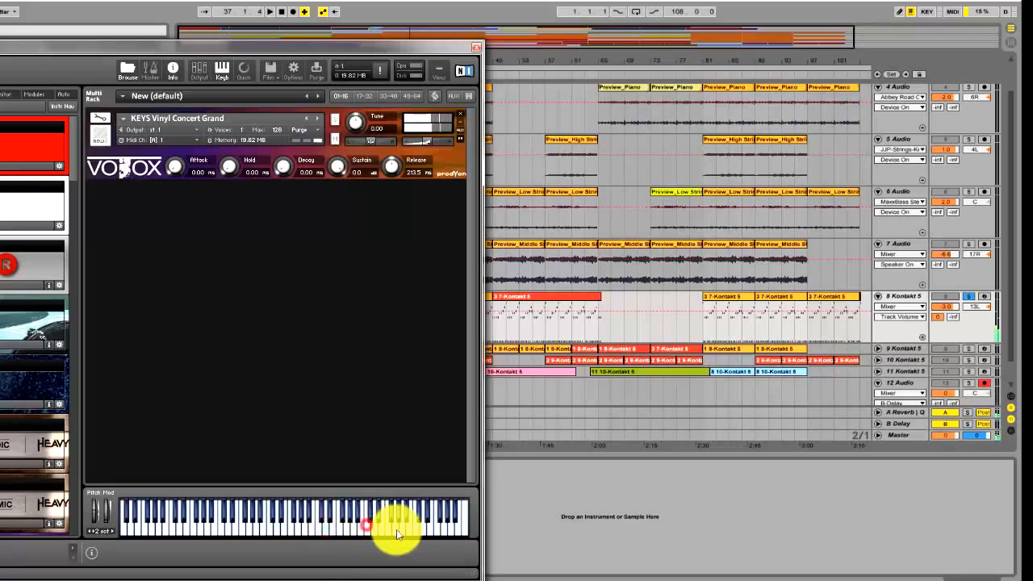
{"action": "left_click_drag", "start_coordinate": [396, 530], "coordinate": [353, 530]}
{"action": "left_click", "coordinate": [431, 534]}
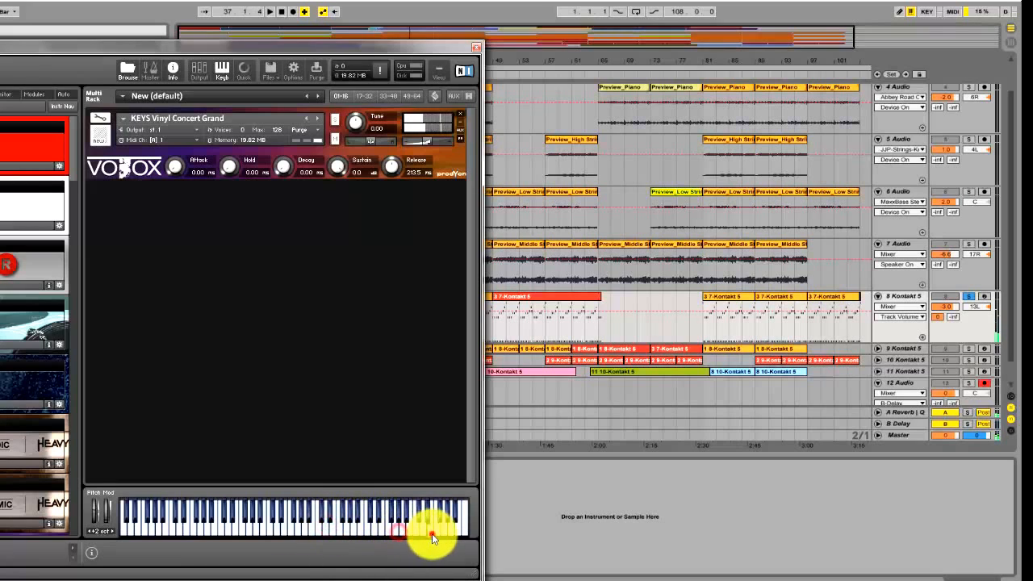
{"action": "left_click", "coordinate": [480, 52]}
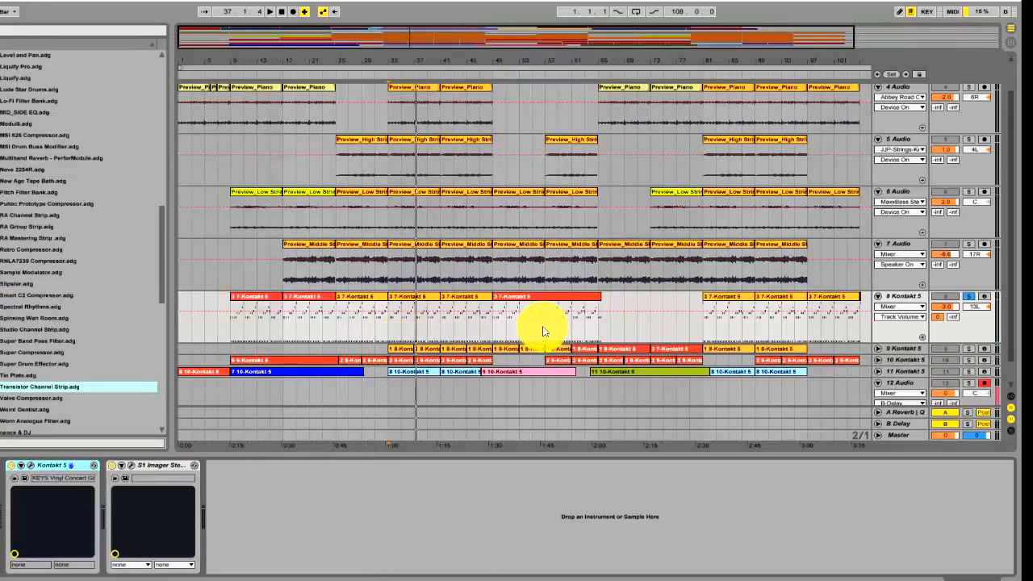
Audition the 8 Kontakt 5 track from bar 25 and bring its S1 Imager plug-in window fully into view
{"action": "left_click", "coordinate": [338, 335]}
{"action": "key", "text": "space"}
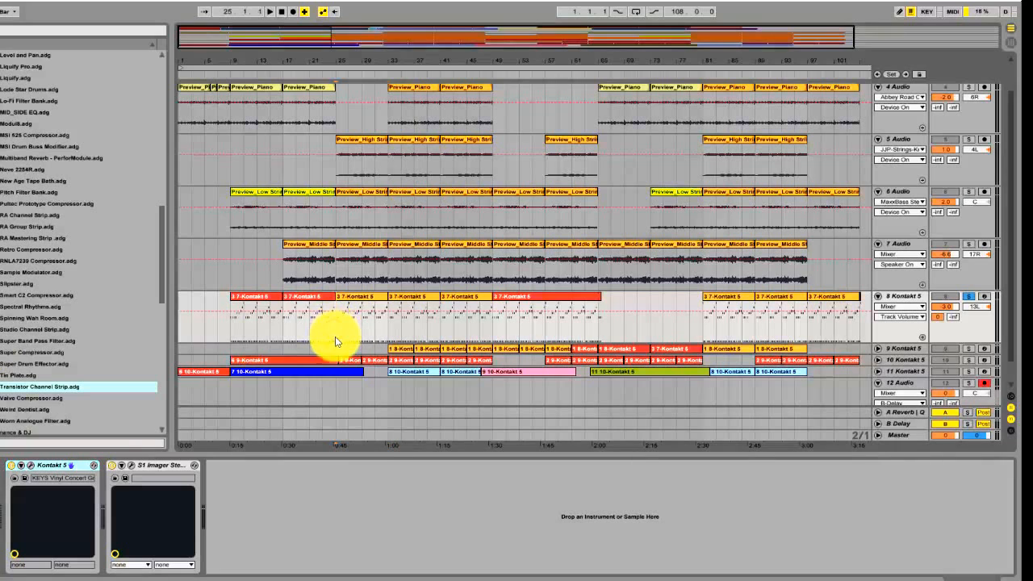
{"action": "left_click", "coordinate": [131, 466]}
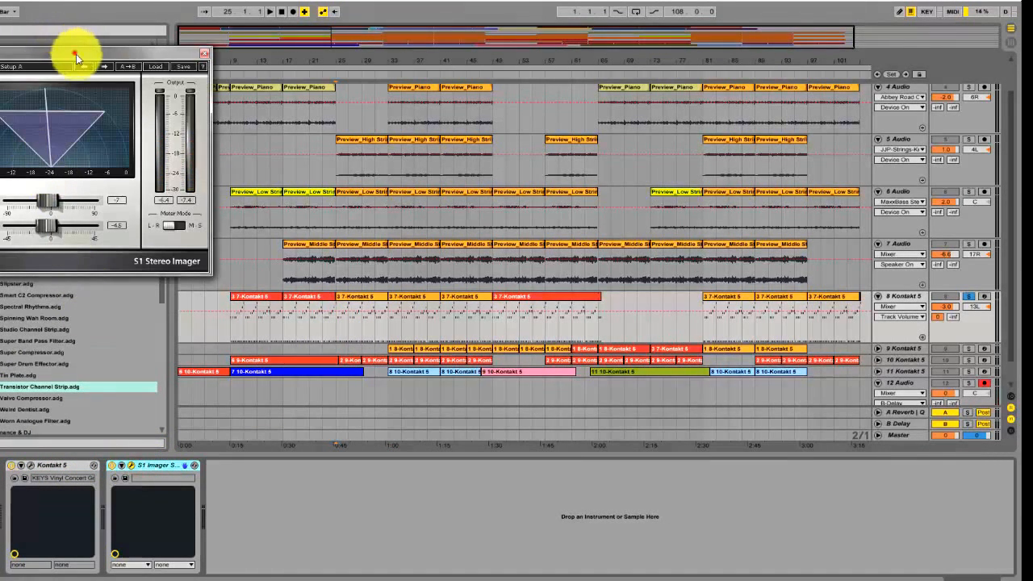
{"action": "left_click_drag", "start_coordinate": [75, 54], "coordinate": [574, 309]}
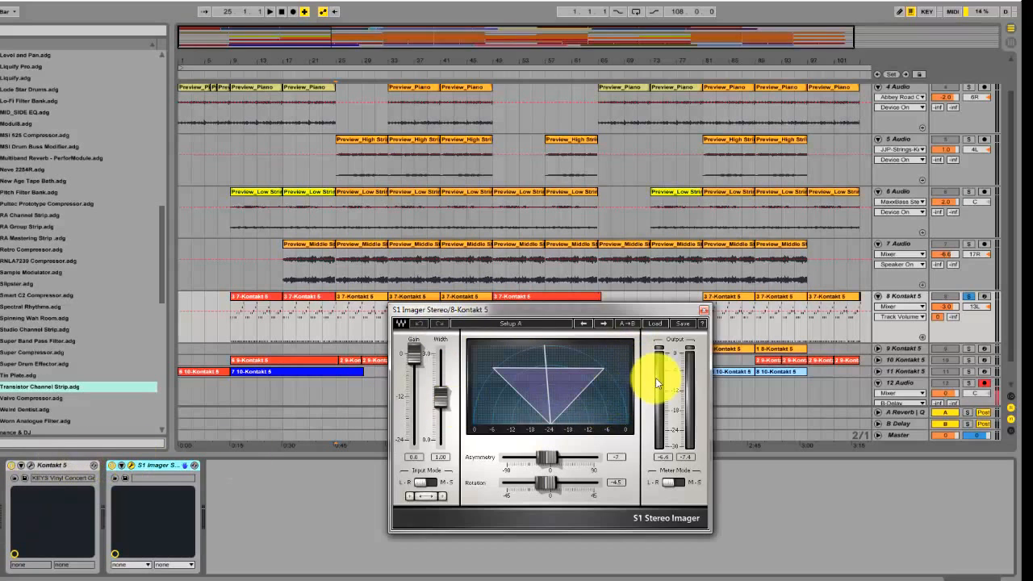
Audition the 8 Kontakt 5 track from bar 25 with the S1 Imager bypassed and re-enabled
{"action": "left_click", "coordinate": [112, 465]}
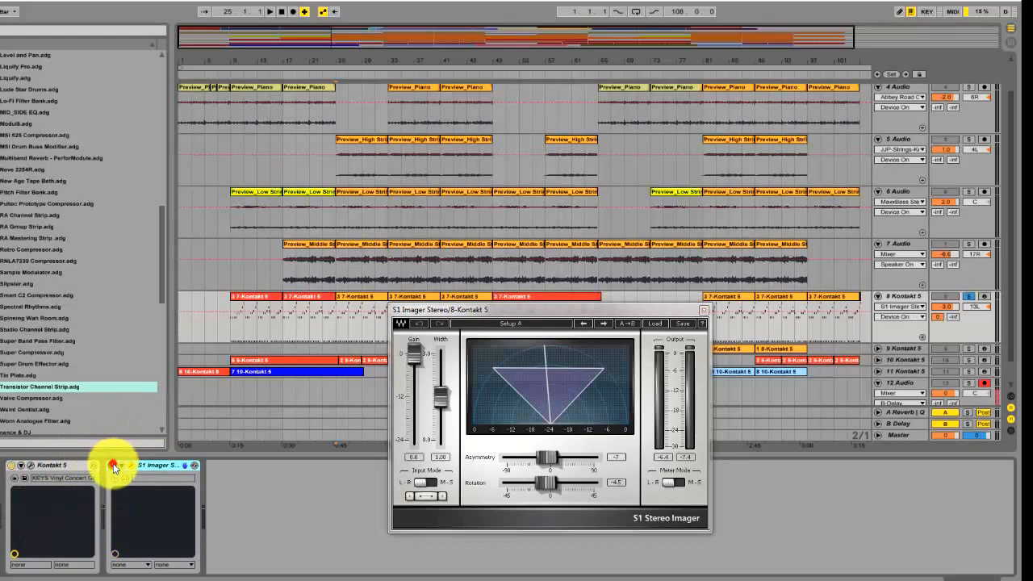
{"action": "left_click", "coordinate": [337, 324]}
{"action": "key", "text": "space"}
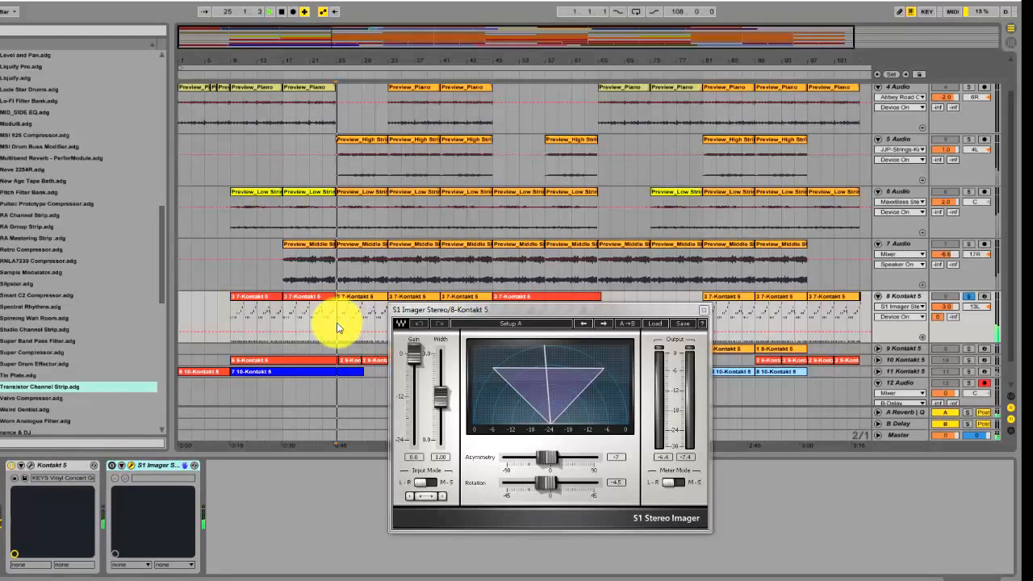
{"action": "left_click", "coordinate": [111, 466]}
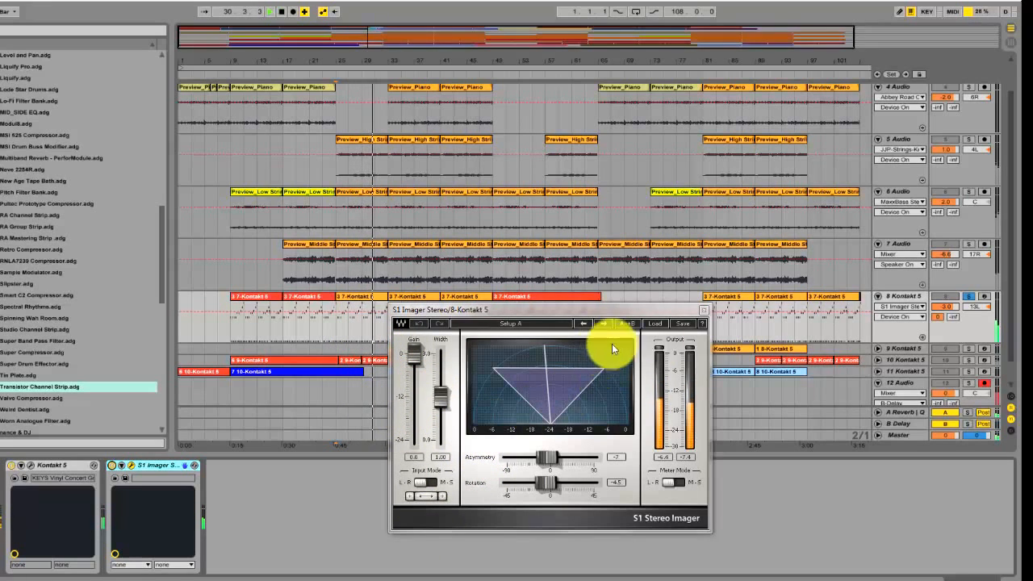
Solo the 4 Audio piano together with the 8 Kontakt 5 track and play both from bar 33
{"action": "left_click", "coordinate": [969, 296]}
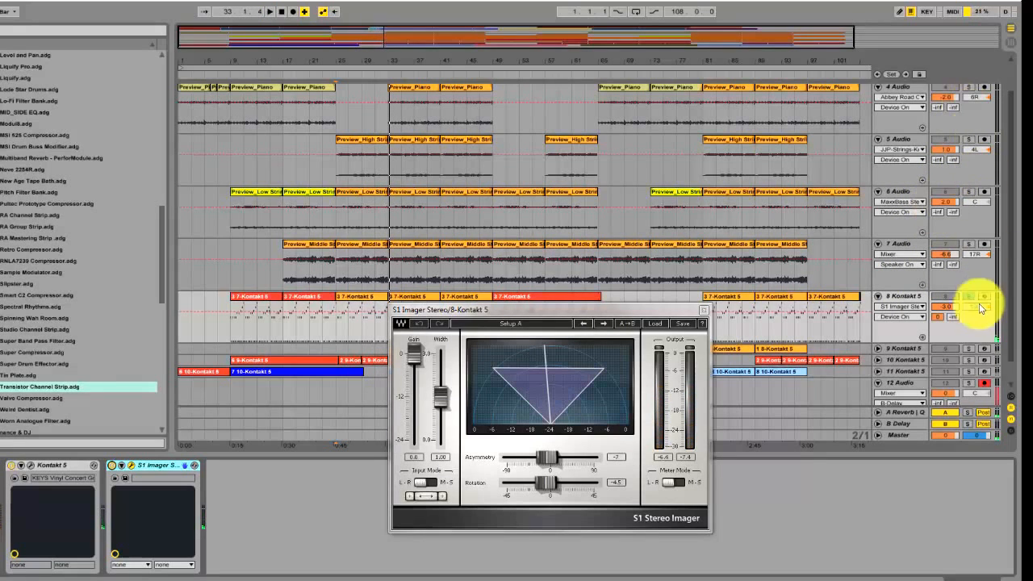
{"action": "scroll", "coordinate": [968, 291], "scroll_direction": "up", "scroll_amount": 1}
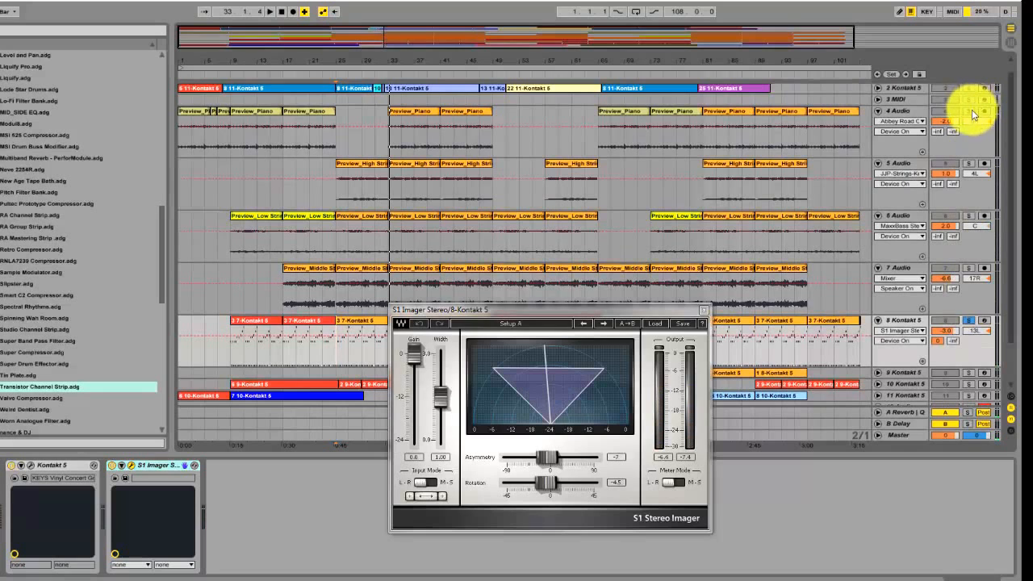
{"action": "left_click", "coordinate": [969, 110]}
{"action": "key", "text": "space"}
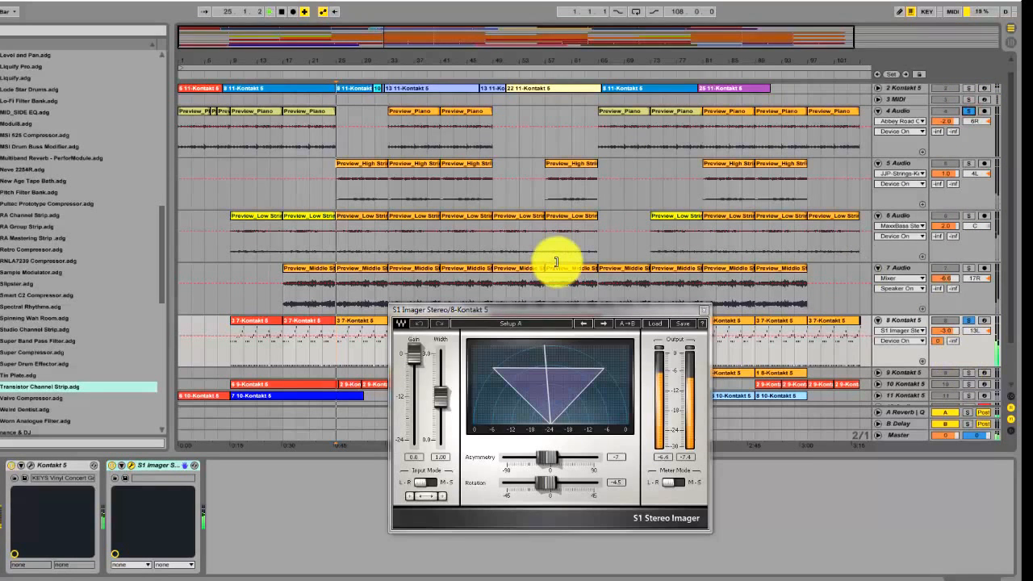
{"action": "left_click", "coordinate": [390, 144]}
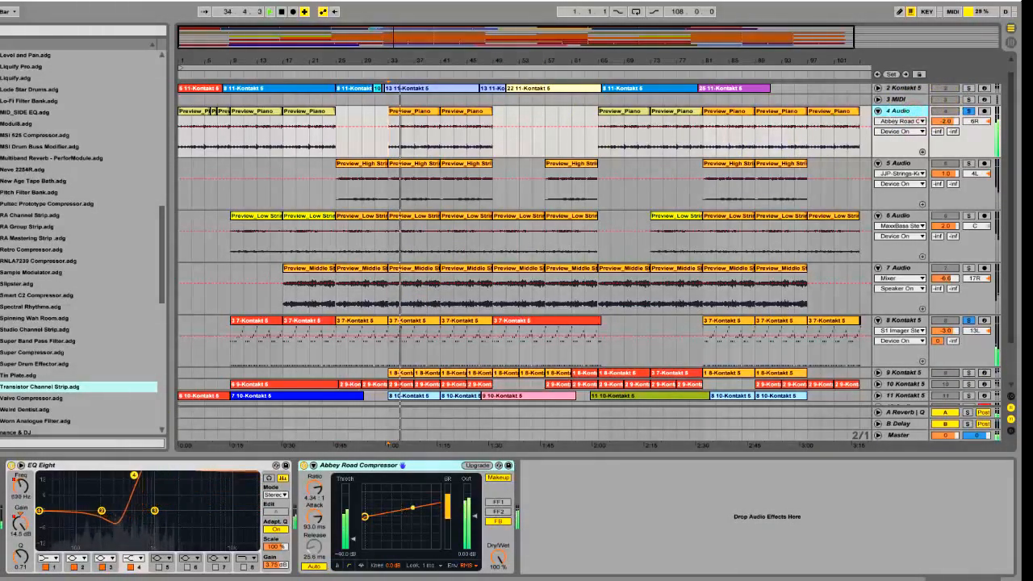
Show the 8 Kontakt 5 device chain and examine its S1 Imager window, closing the window when done
{"action": "left_click", "coordinate": [912, 320]}
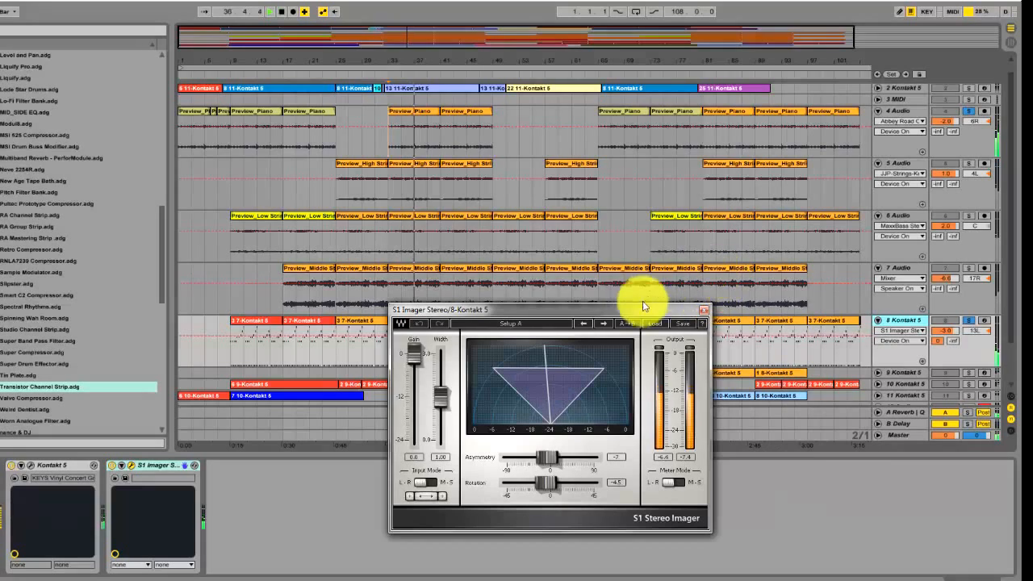
{"action": "left_click_drag", "start_coordinate": [626, 315], "coordinate": [708, 341]}
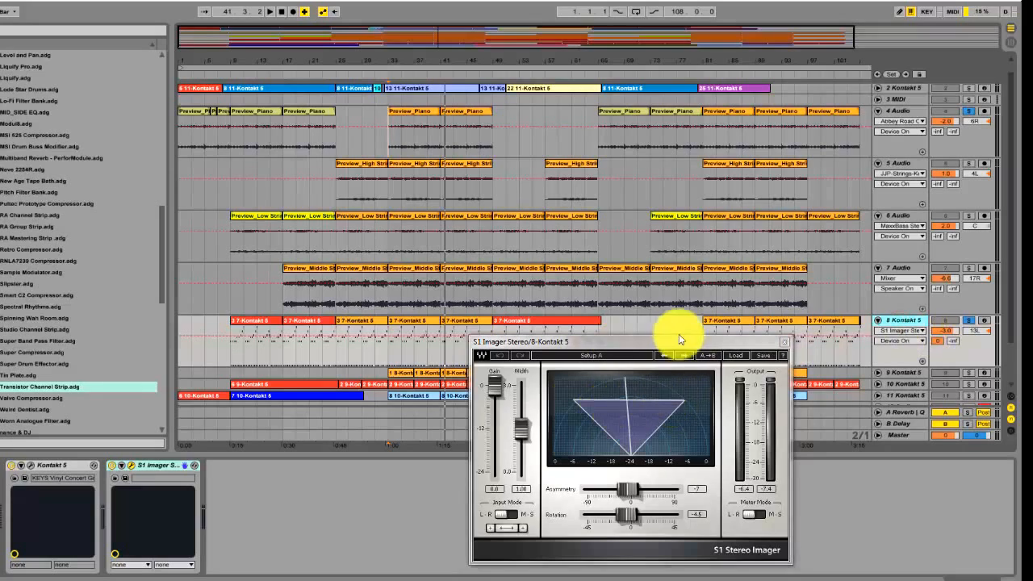
{"action": "left_click_drag", "start_coordinate": [665, 347], "coordinate": [560, 304]}
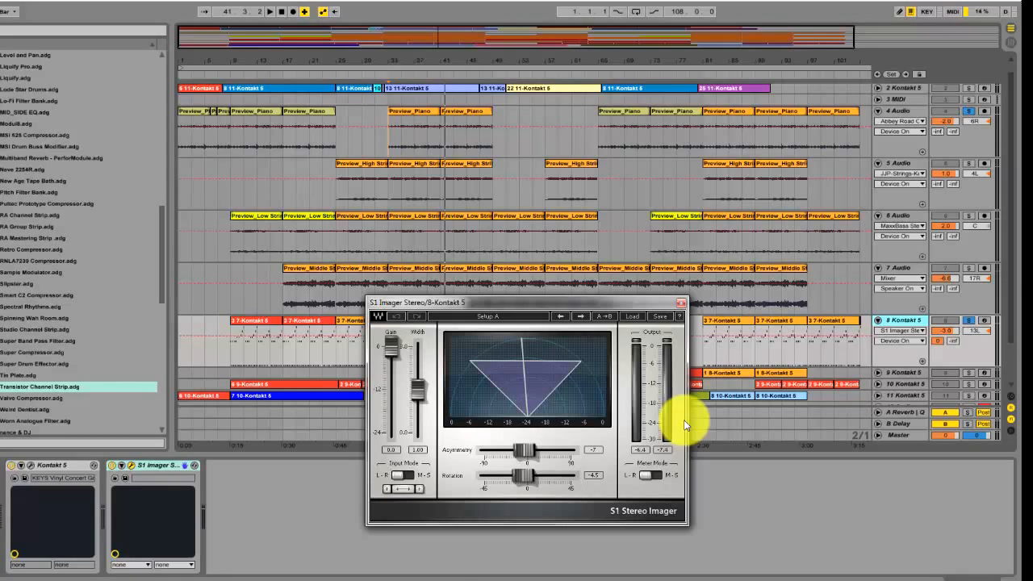
{"action": "left_click", "coordinate": [680, 302]}
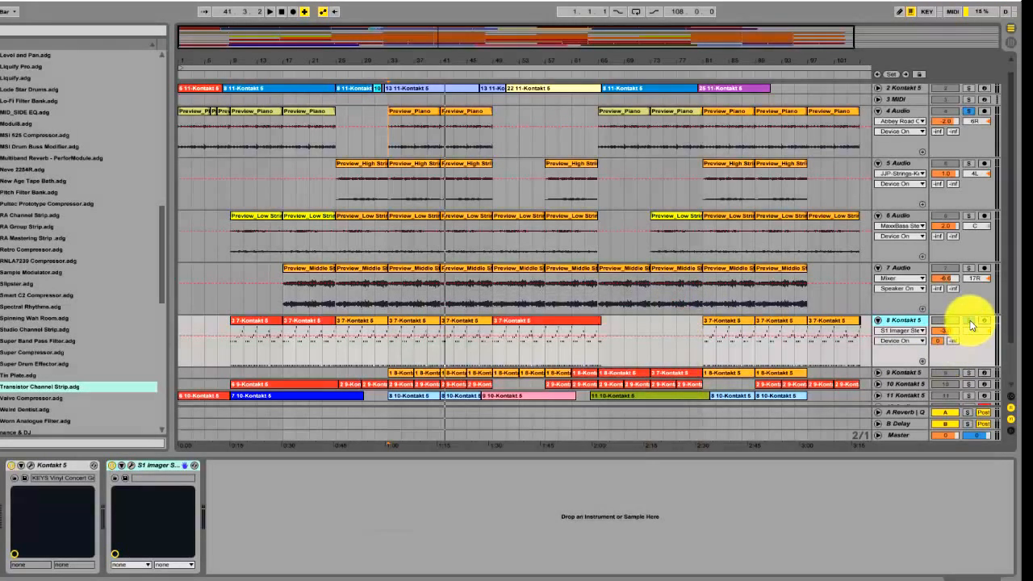
Replace the solos on 4 Audio and 8 Kontakt 5 with a solo on 9 Kontakt 5 and play it from bar 33
{"action": "left_click", "coordinate": [969, 110]}
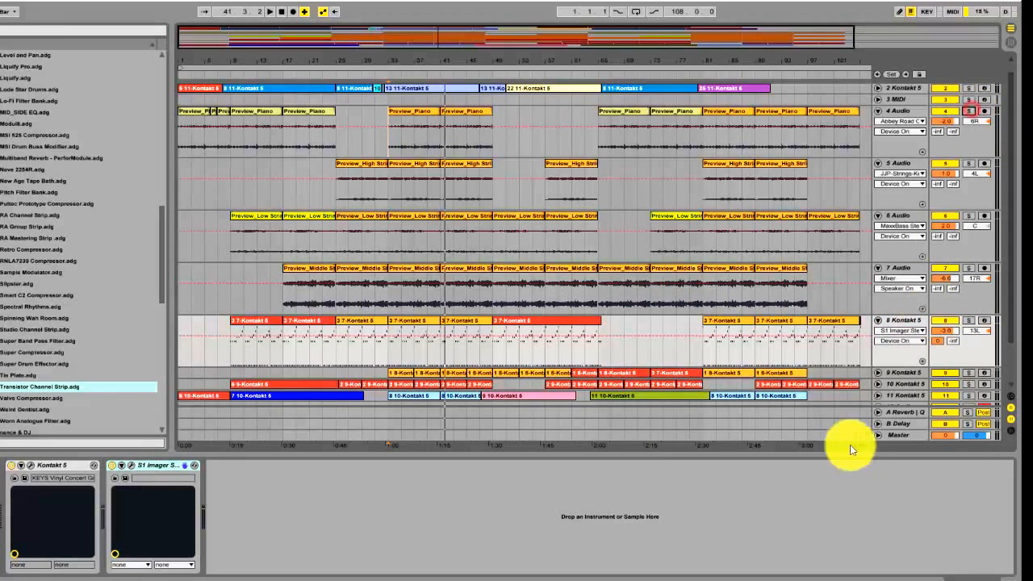
{"action": "key", "text": "ctrl+t"}
{"action": "left_click", "coordinate": [894, 334]}
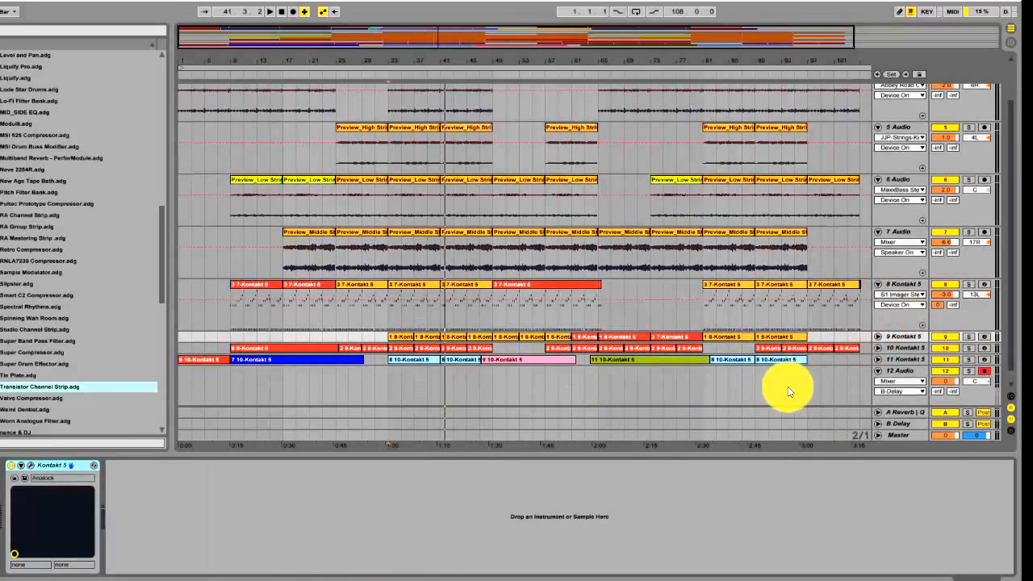
{"action": "left_click", "coordinate": [969, 336]}
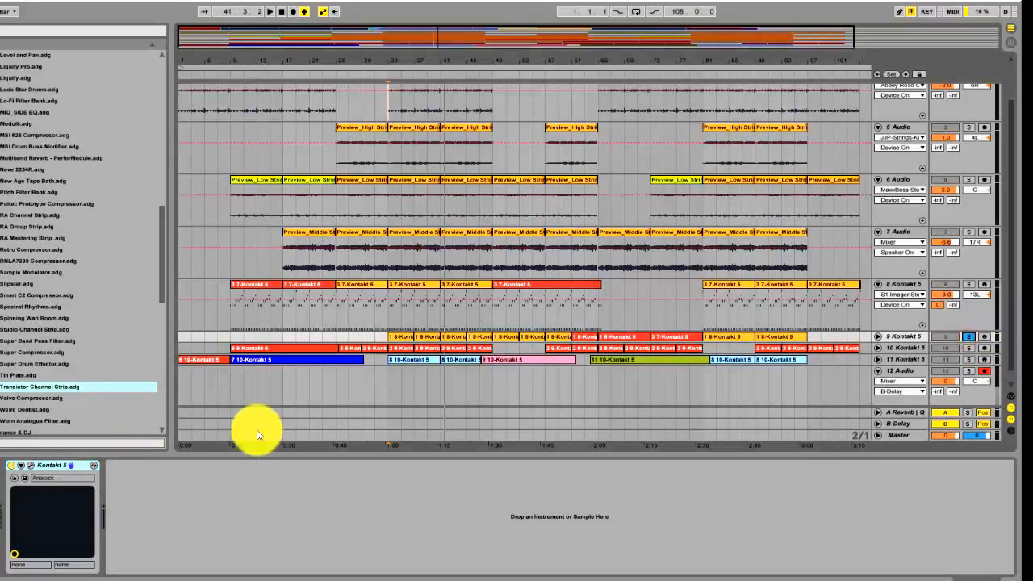
{"action": "left_click", "coordinate": [389, 383]}
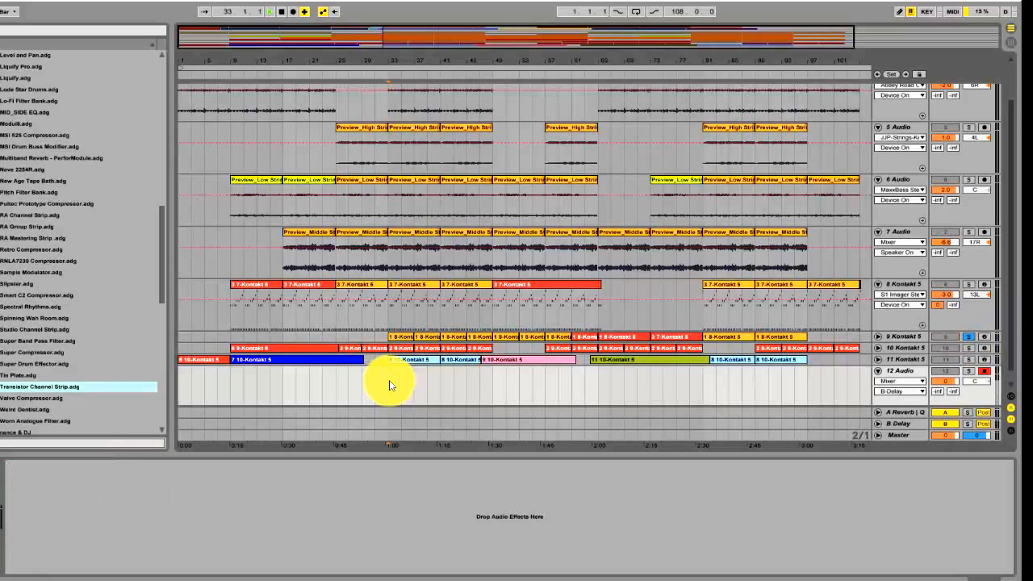
{"action": "key", "text": "space"}
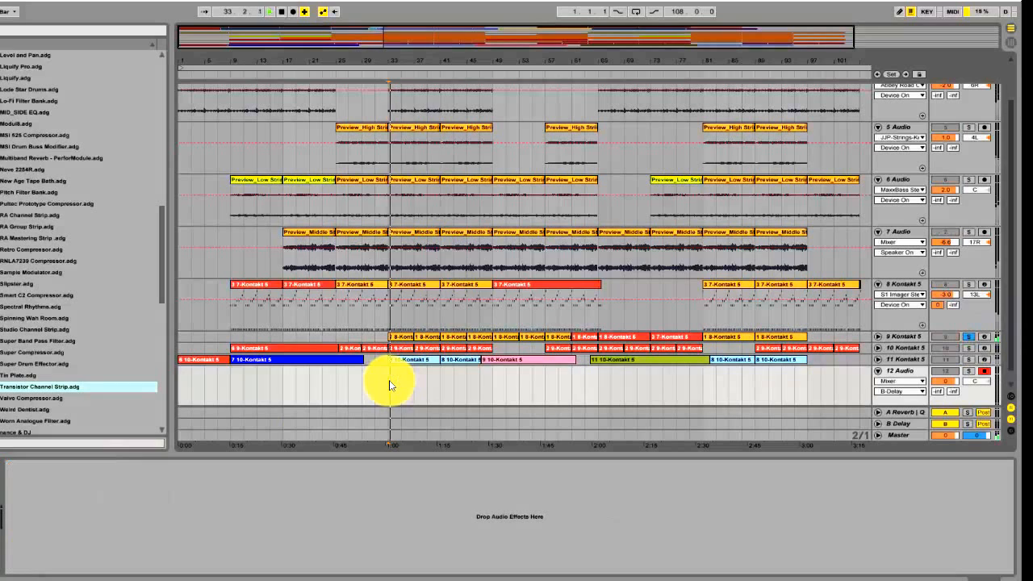
Unfold the 9 Kontakt 5 track and examine its Analock instrument in the Kontakt 5 window, closing the window when done
{"action": "left_click", "coordinate": [879, 337]}
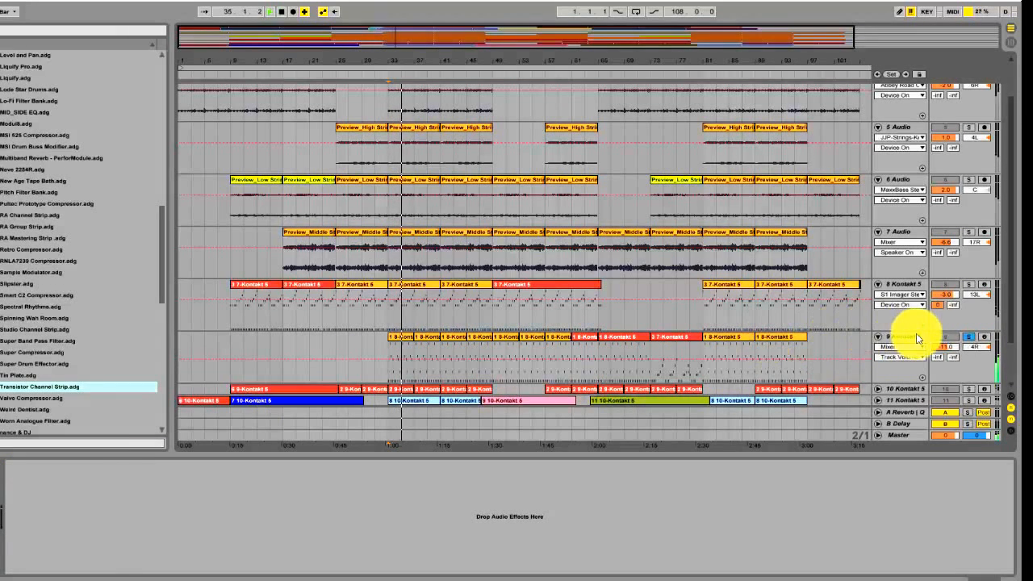
{"action": "left_click", "coordinate": [917, 337]}
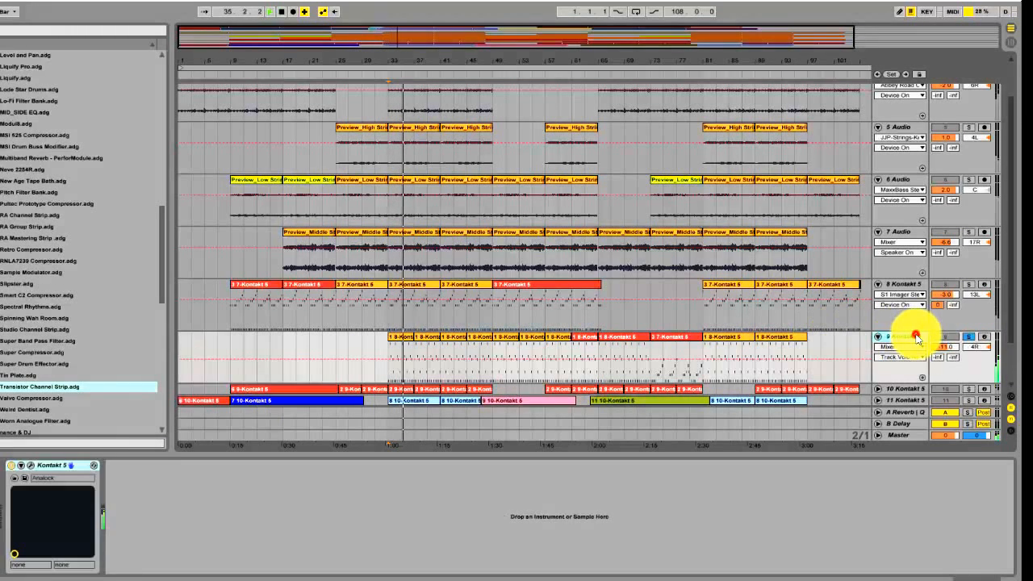
{"action": "left_click", "coordinate": [24, 466]}
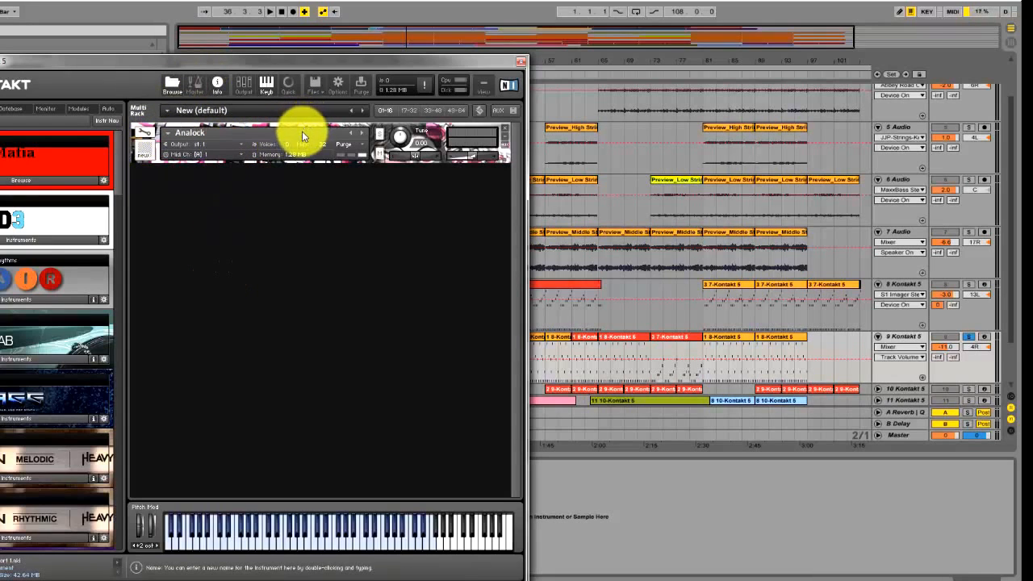
{"action": "left_click", "coordinate": [435, 134]}
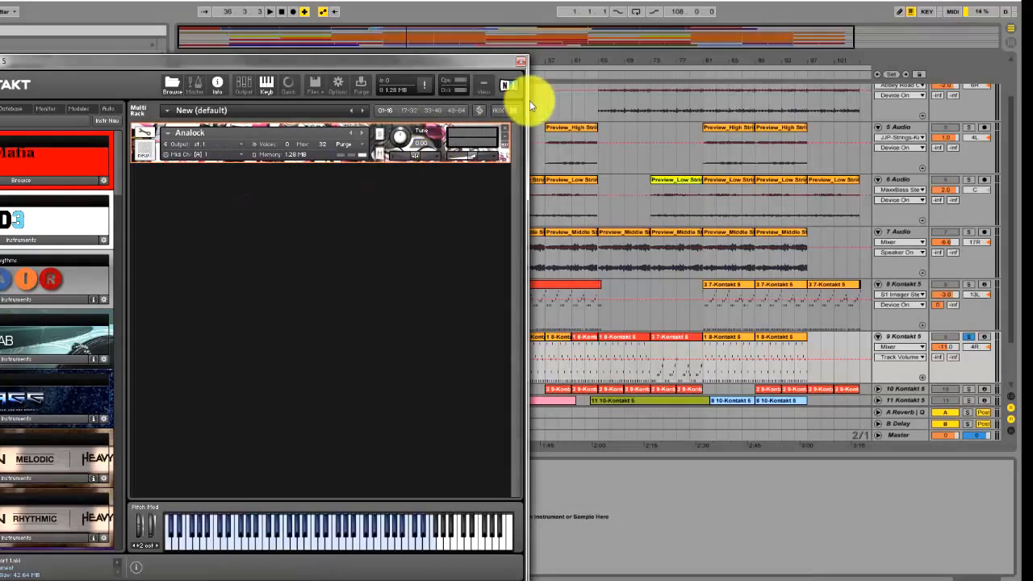
{"action": "left_click_drag", "start_coordinate": [490, 61], "coordinate": [665, 63]}
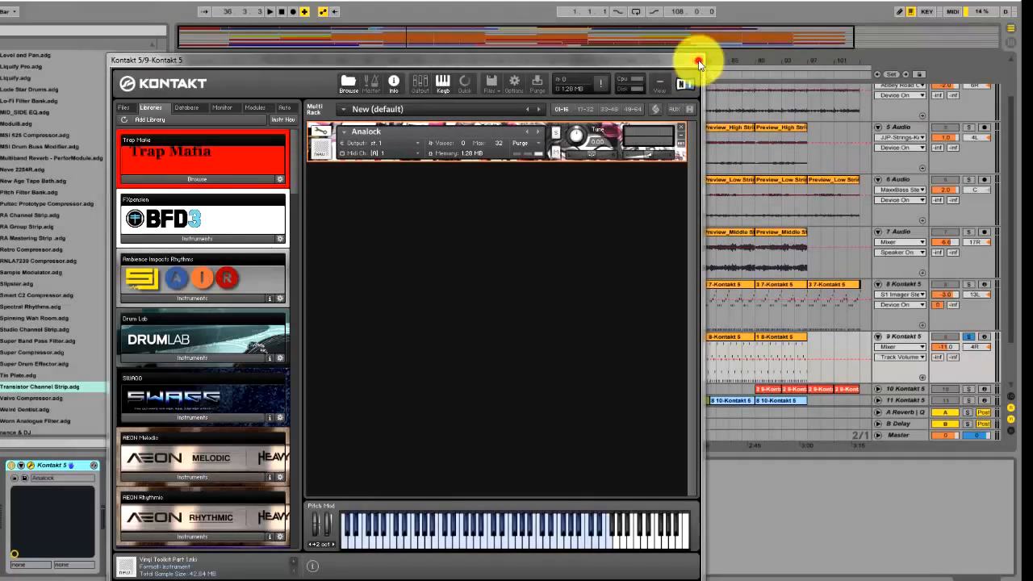
{"action": "left_click", "coordinate": [698, 59]}
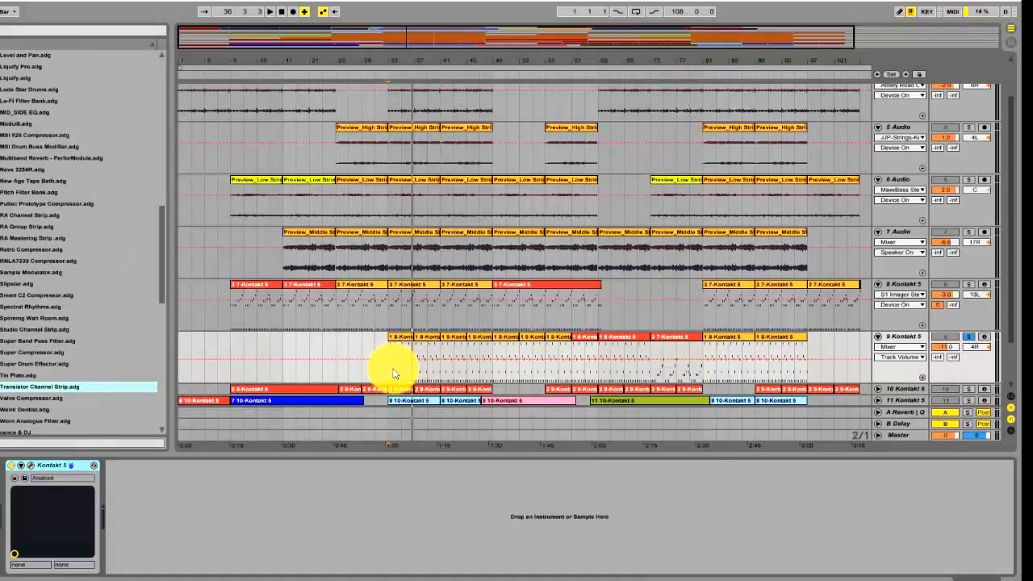
Replay the 9 Kontakt 5 part from bar 33, alone and with the 4 Audio and 8 Kontakt 5 tracks soloed alongside it
{"action": "key", "text": "space"}
{"action": "key", "text": "space"}
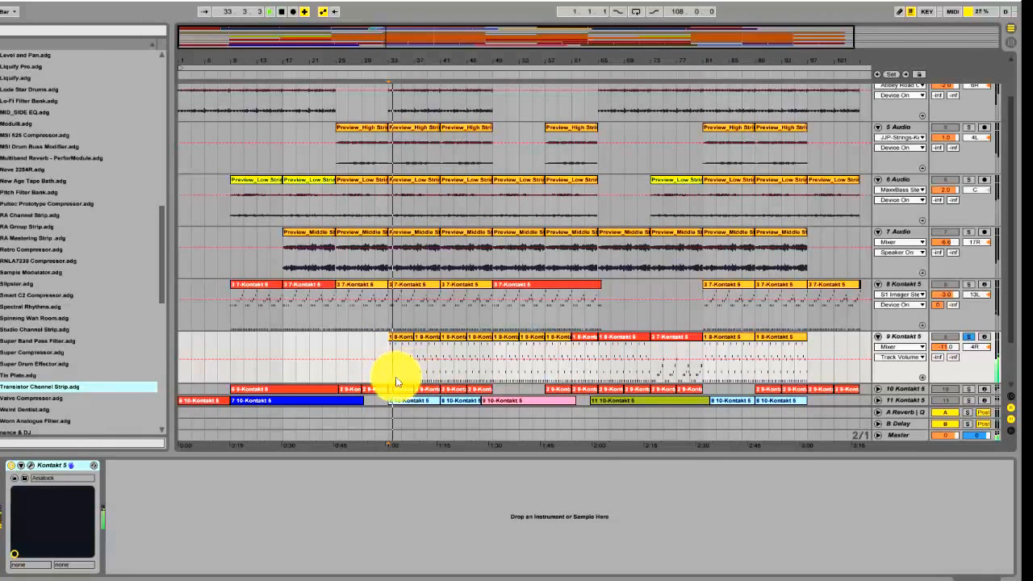
{"action": "left_click", "coordinate": [968, 336]}
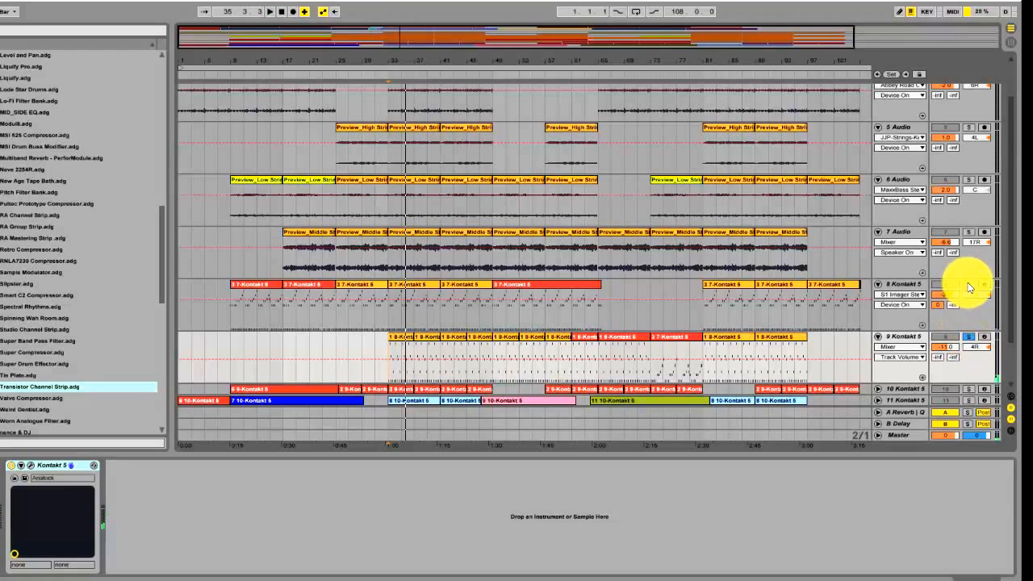
{"action": "left_click", "coordinate": [968, 285]}
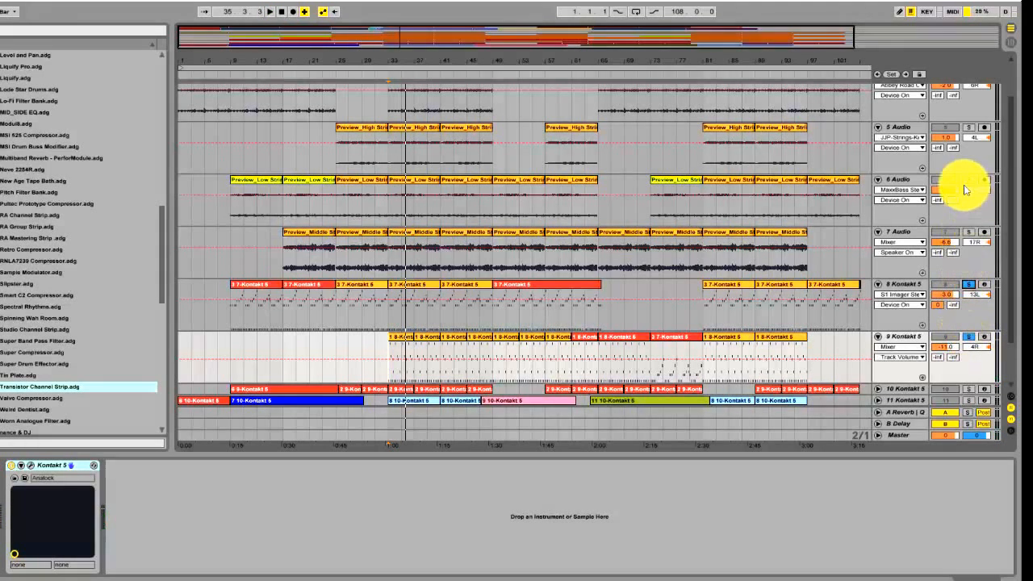
{"action": "scroll", "coordinate": [964, 186], "scroll_direction": "up", "scroll_amount": 2}
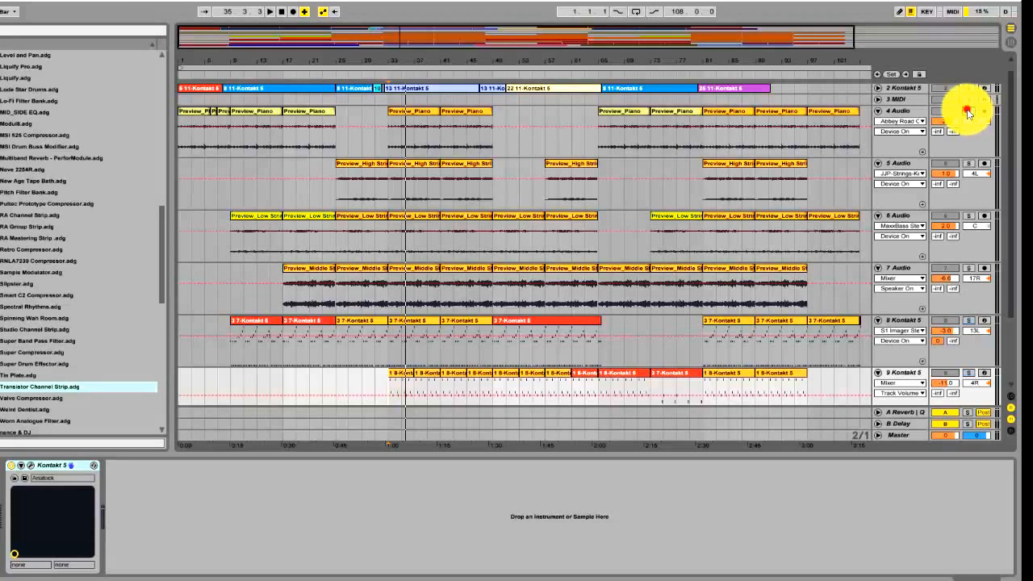
{"action": "scroll", "coordinate": [952, 293], "scroll_direction": "down", "scroll_amount": 2}
{"action": "scroll", "coordinate": [956, 316], "scroll_direction": "down", "scroll_amount": 1}
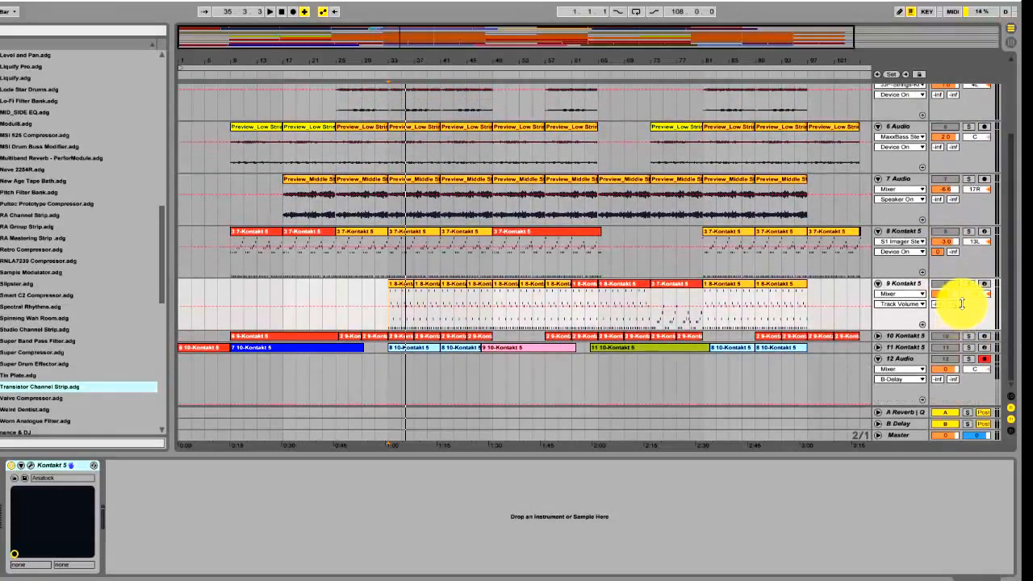
{"action": "left_click", "coordinate": [968, 232]}
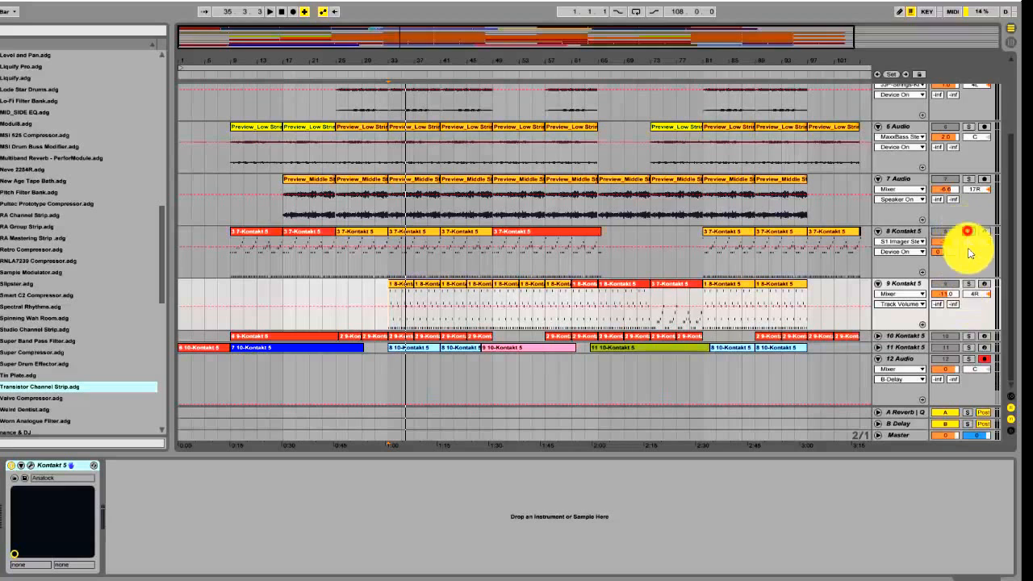
{"action": "left_click", "coordinate": [970, 284]}
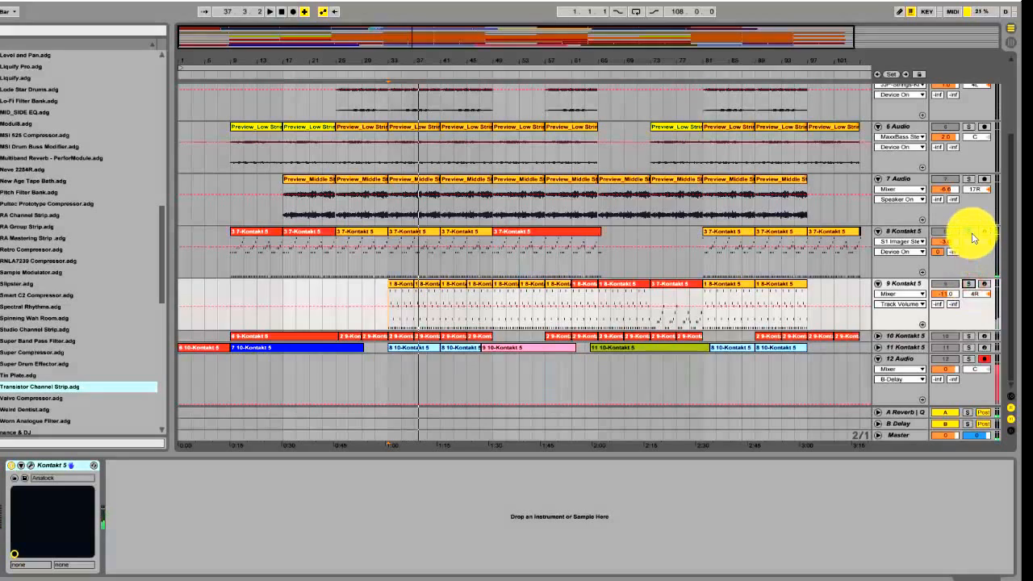
Clear the current solos, solo the 10 Kontakt 5 track and set the playback start at bar 33
{"action": "scroll", "coordinate": [975, 224], "scroll_direction": "up", "scroll_amount": 5}
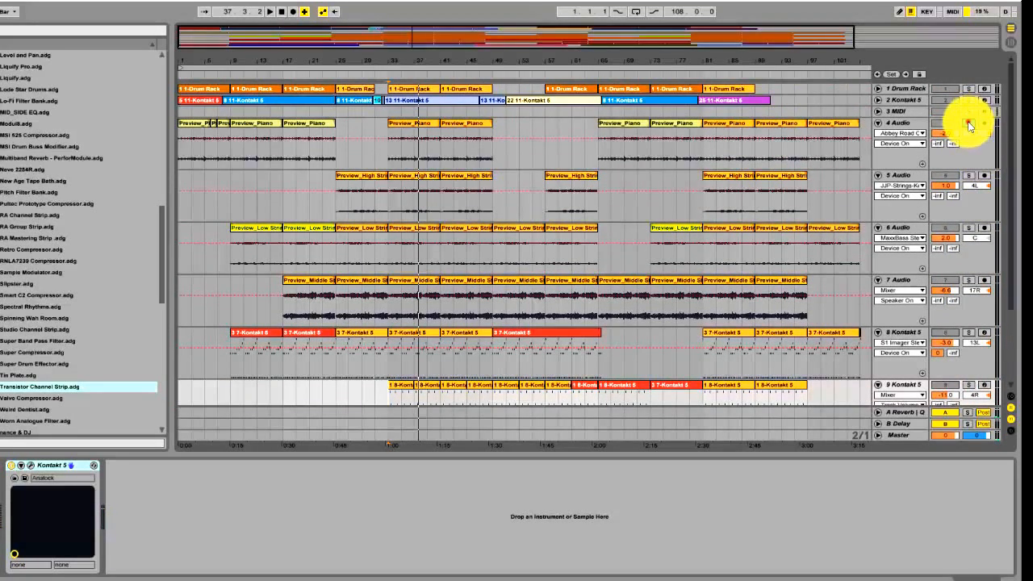
{"action": "scroll", "coordinate": [972, 193], "scroll_direction": "down", "scroll_amount": 5}
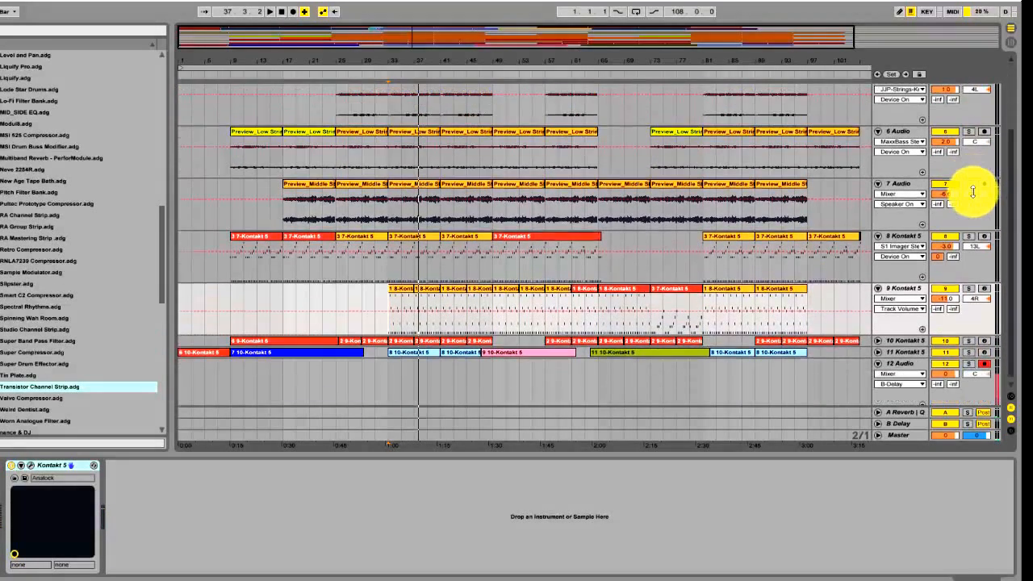
{"action": "left_click", "coordinate": [969, 341]}
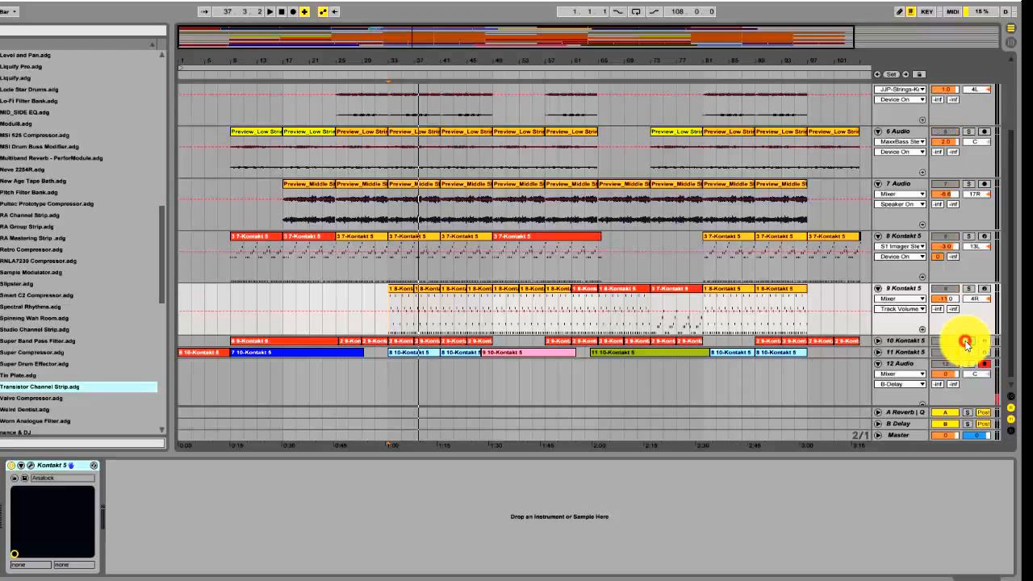
{"action": "left_click", "coordinate": [391, 372]}
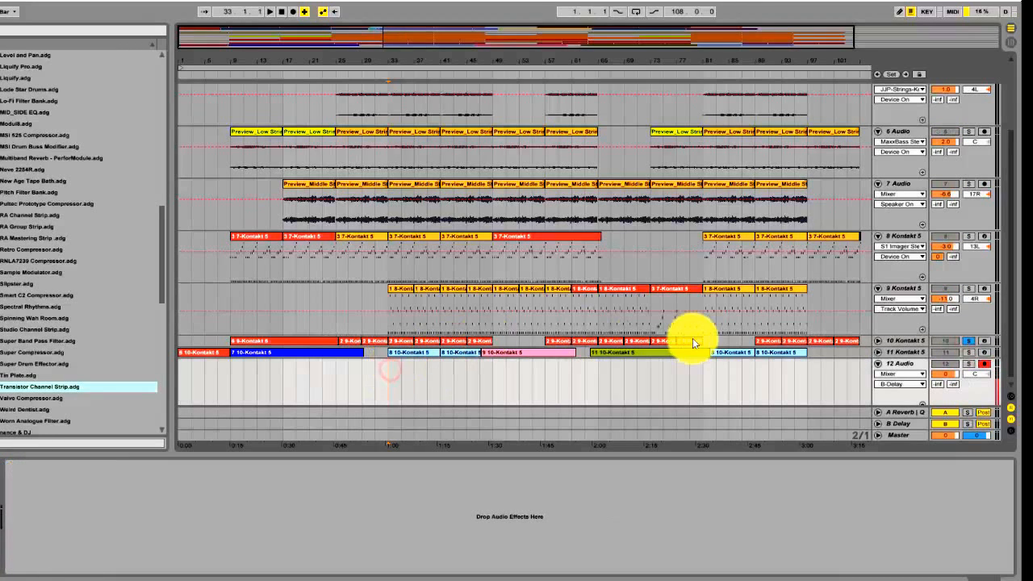
Show the 10 Kontakt 5 device chain and open its Kontakt 5 window with the Action Strings instrument
{"action": "left_click", "coordinate": [903, 340]}
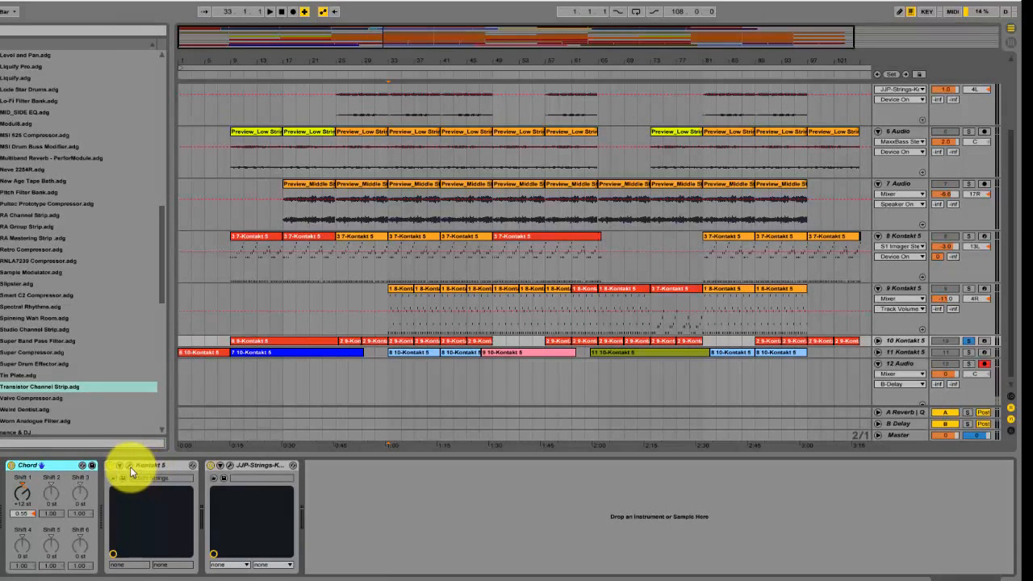
{"action": "left_click", "coordinate": [130, 467]}
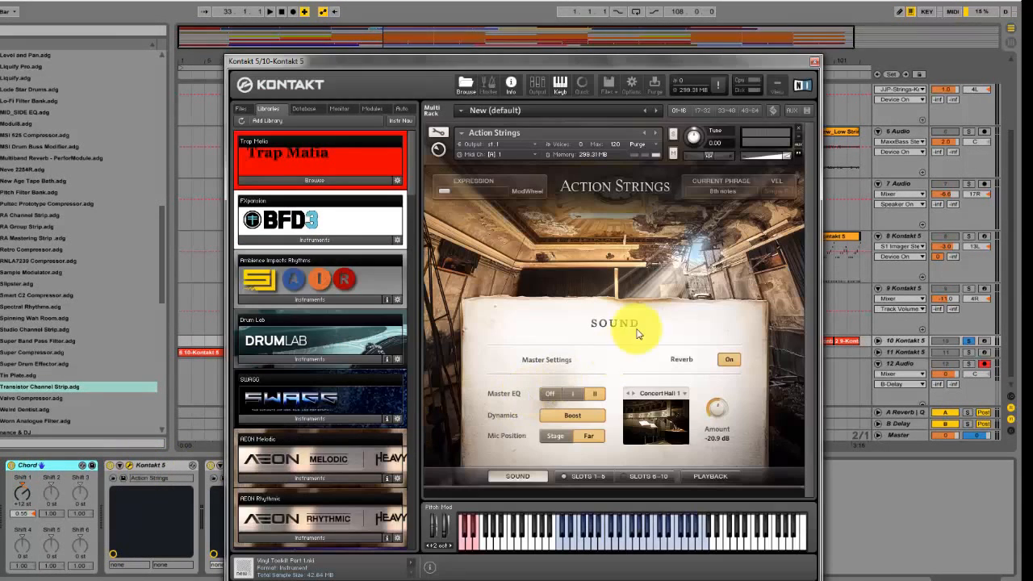
Move the Kontakt 5 window clear of the device chain and turn off the Chord device on the 10 Kontakt 5 track
{"action": "left_click_drag", "start_coordinate": [658, 65], "coordinate": [664, 18]}
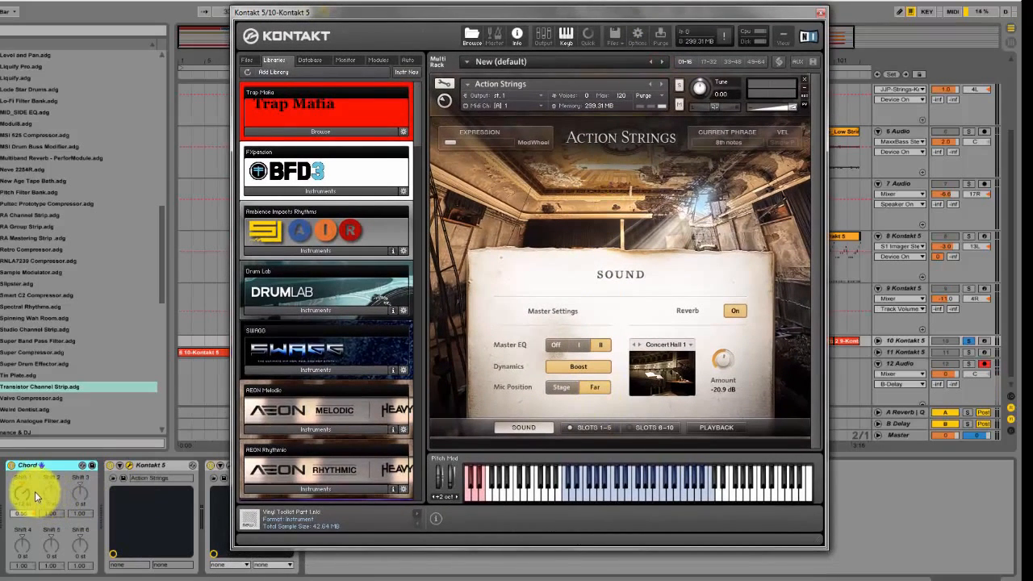
{"action": "left_click_drag", "start_coordinate": [35, 492], "coordinate": [86, 385]}
{"action": "left_click_drag", "start_coordinate": [466, 18], "coordinate": [496, 21]}
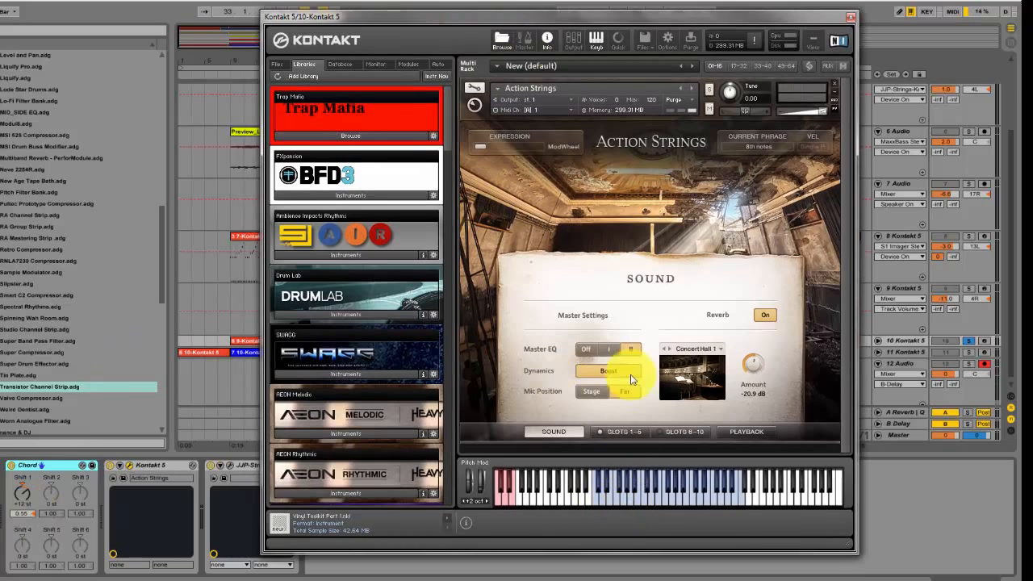
{"action": "left_click_drag", "start_coordinate": [589, 13], "coordinate": [622, 40]}
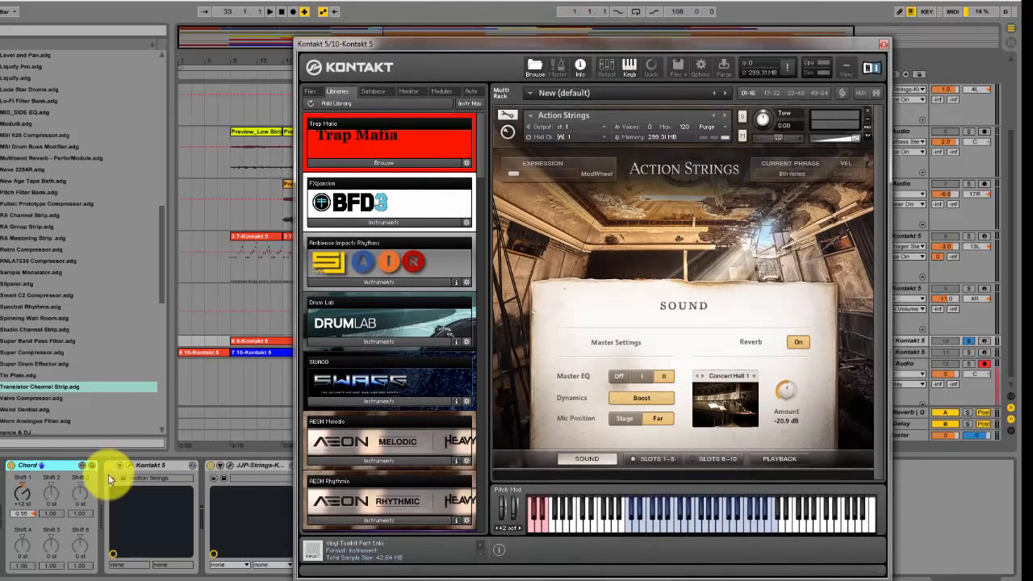
{"action": "left_click", "coordinate": [20, 470]}
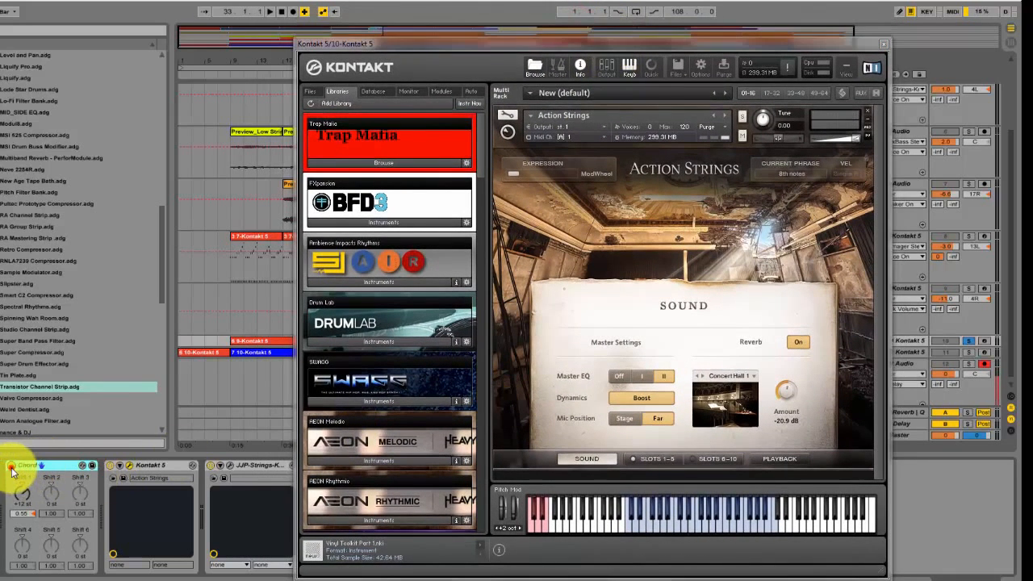
Open the JJP-Strings-Keys effect on the 10 Kontakt 5 track, examine its fader and knob settings, and close it
{"action": "left_click", "coordinate": [230, 466]}
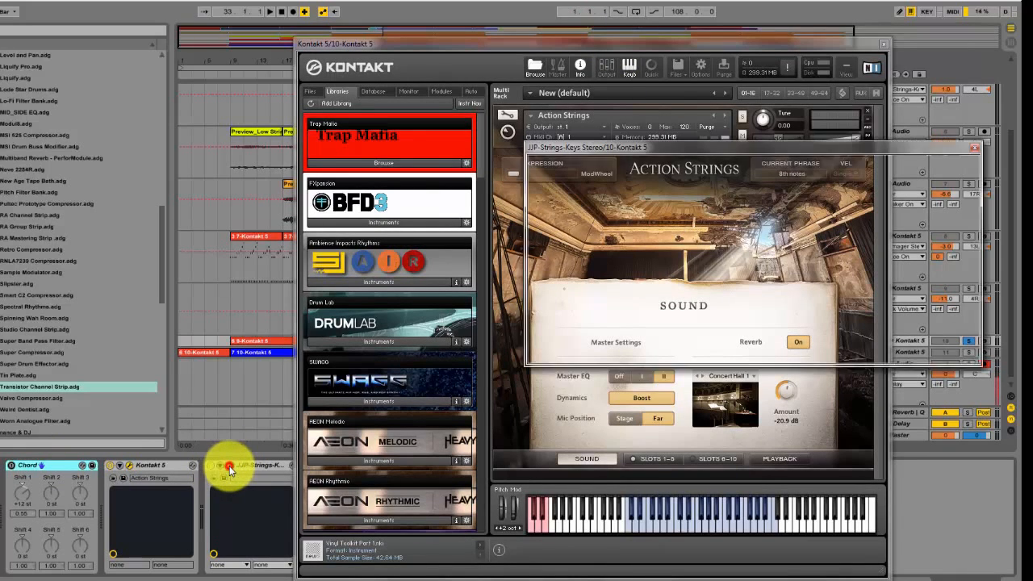
{"action": "left_click_drag", "start_coordinate": [758, 150], "coordinate": [582, 227]}
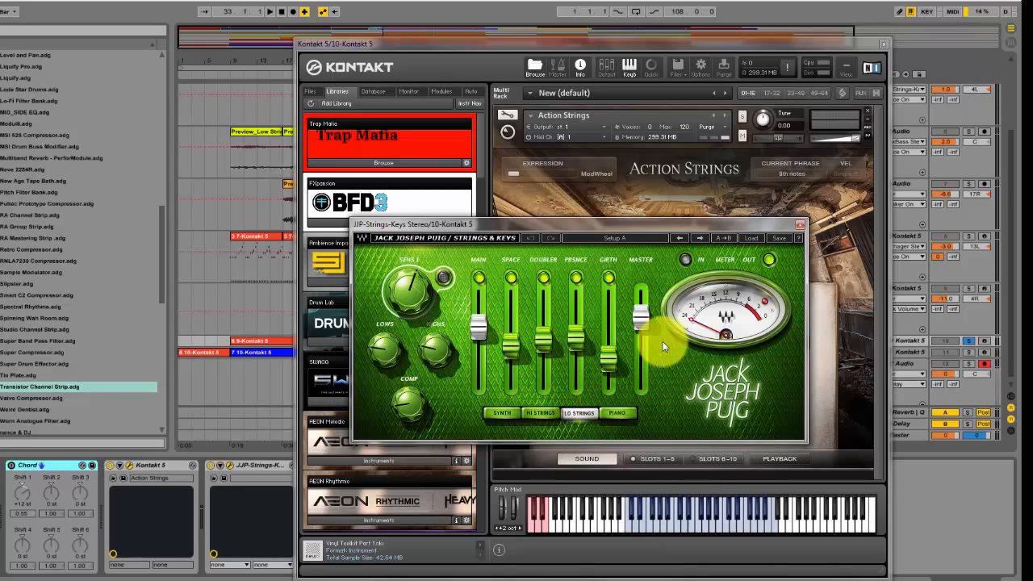
{"action": "left_click", "coordinate": [798, 224]}
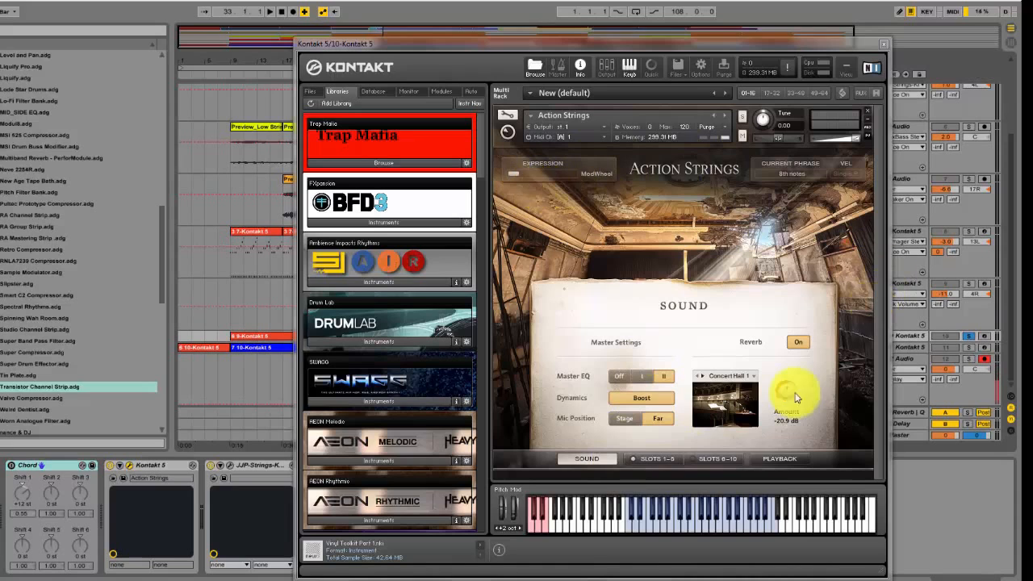
Show the Action Strings phrases in slots 1-5, audition two notes on the virtual keyboard, and close the Kontakt 5 window
{"action": "left_click", "coordinate": [645, 459]}
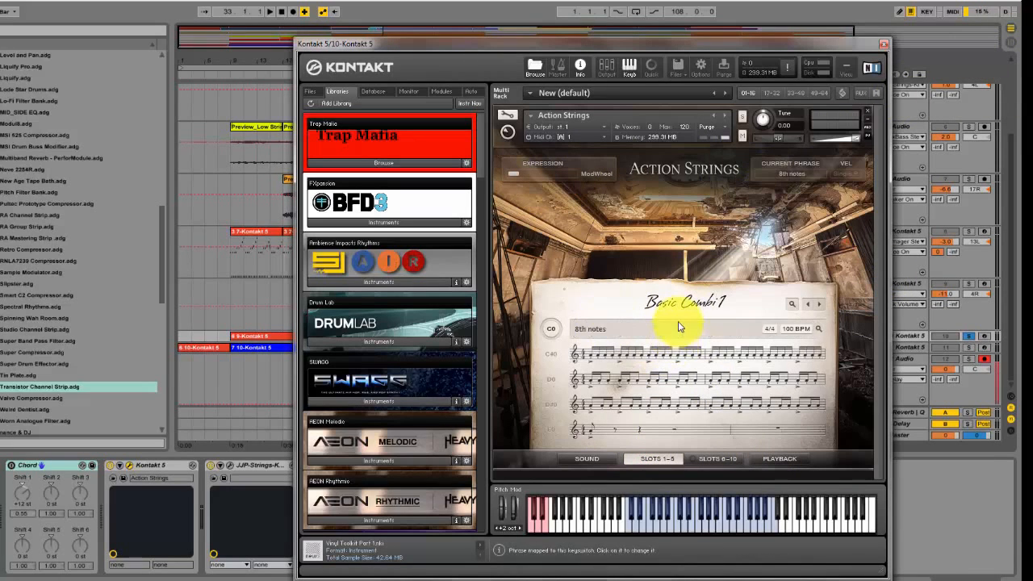
{"action": "left_click", "coordinate": [637, 529]}
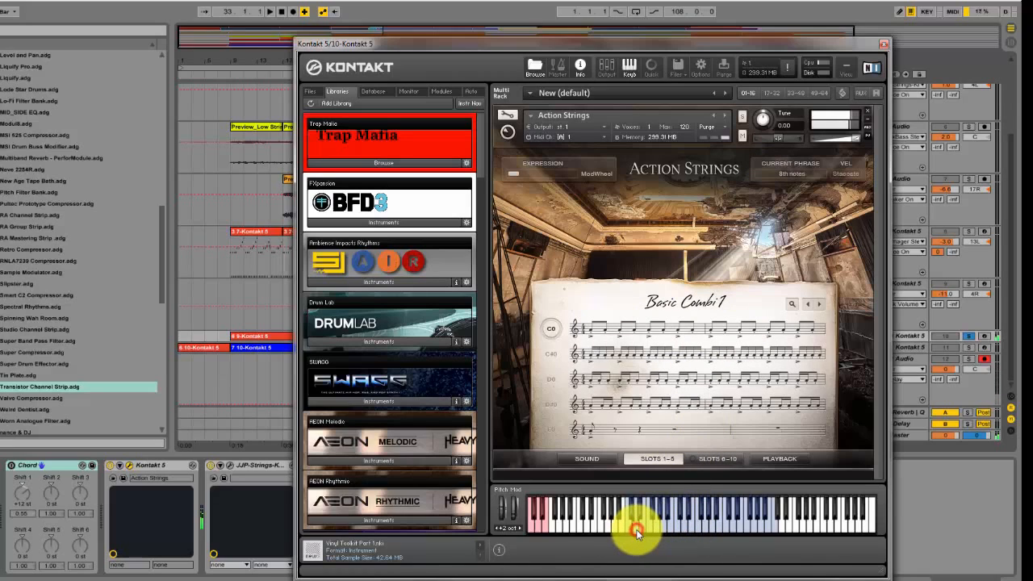
{"action": "left_click", "coordinate": [682, 529]}
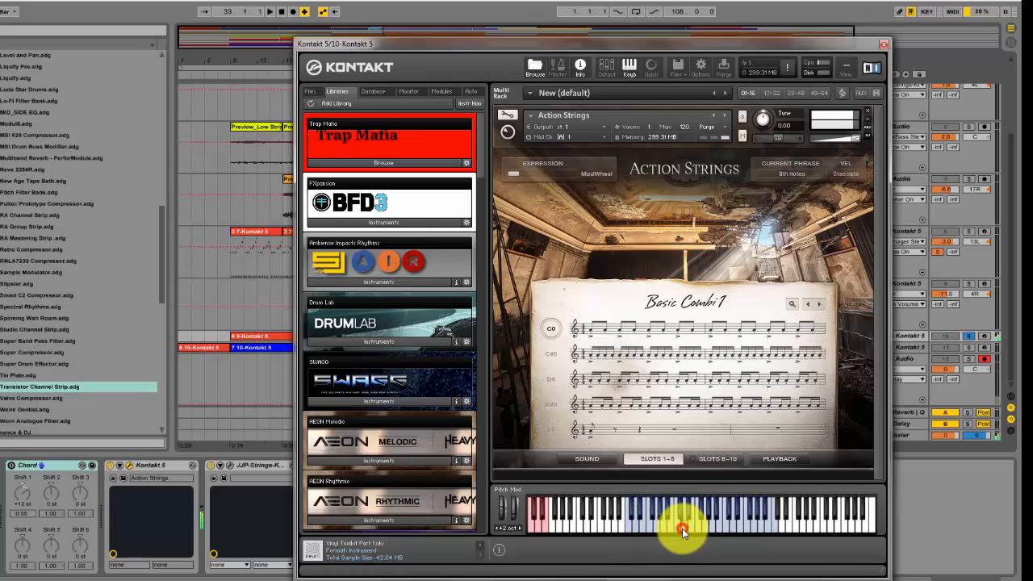
{"action": "left_click", "coordinate": [885, 44]}
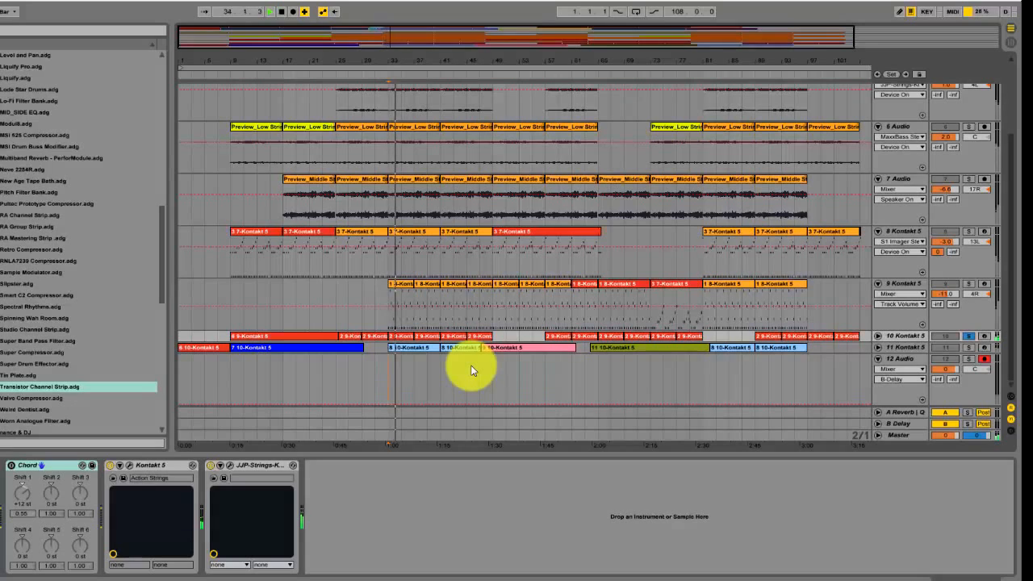
Reopen the Action Strings instrument to examine the Basic Combi 1 phrases, closing its window when done
{"action": "left_click", "coordinate": [132, 466]}
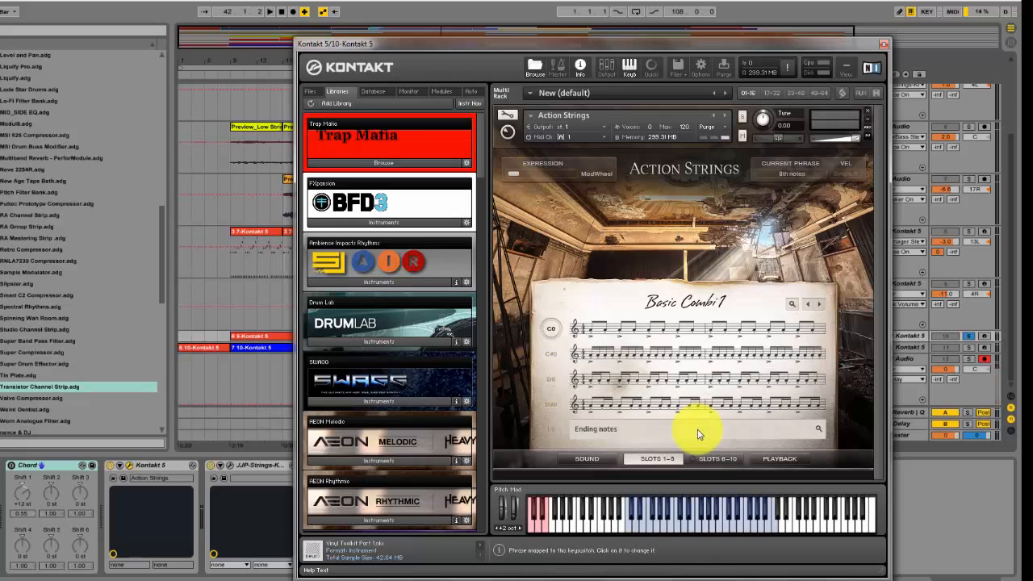
{"action": "left_click", "coordinate": [884, 44]}
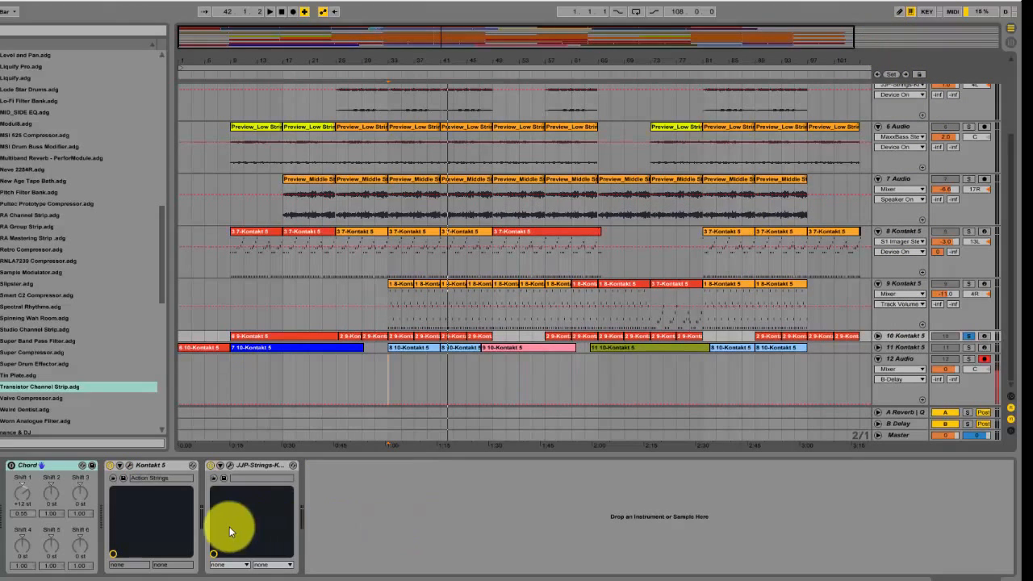
{"action": "left_click", "coordinate": [131, 467]}
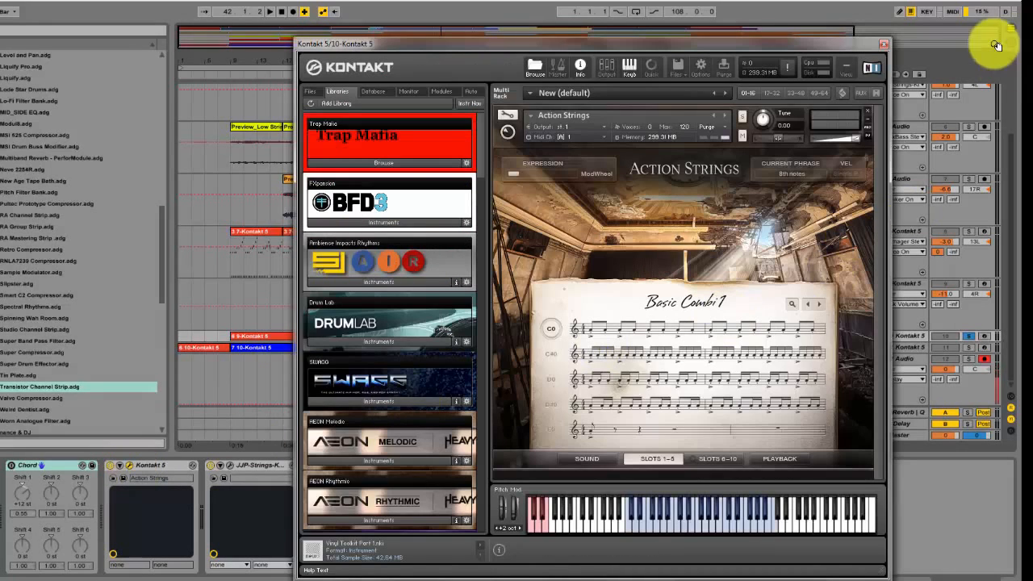
{"action": "left_click", "coordinate": [885, 43]}
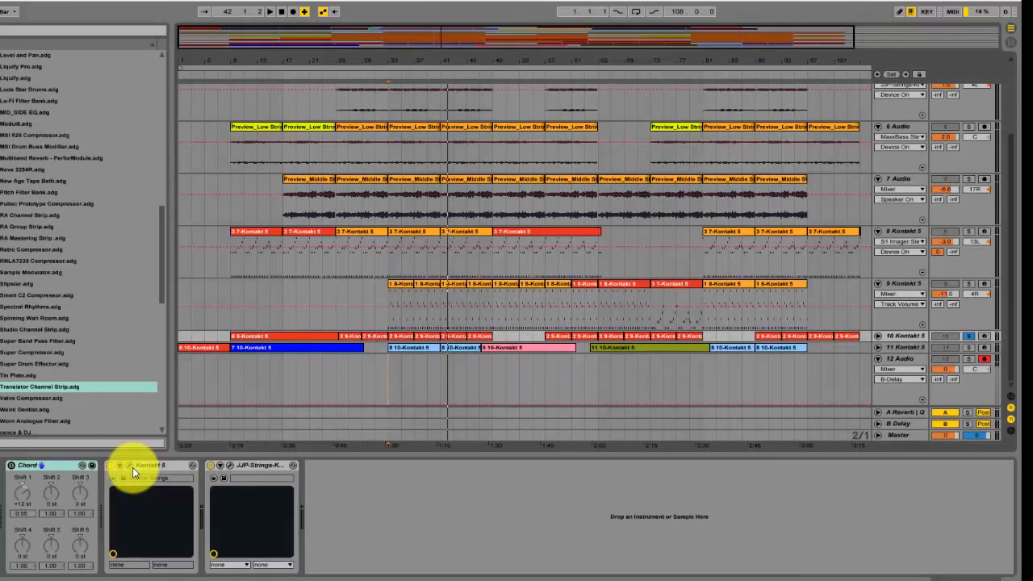
Play the 10 Kontakt 5 part briefly from bar 33 and turn the Chord device back on with Shift 1 at +12 st
{"action": "key", "text": "space"}
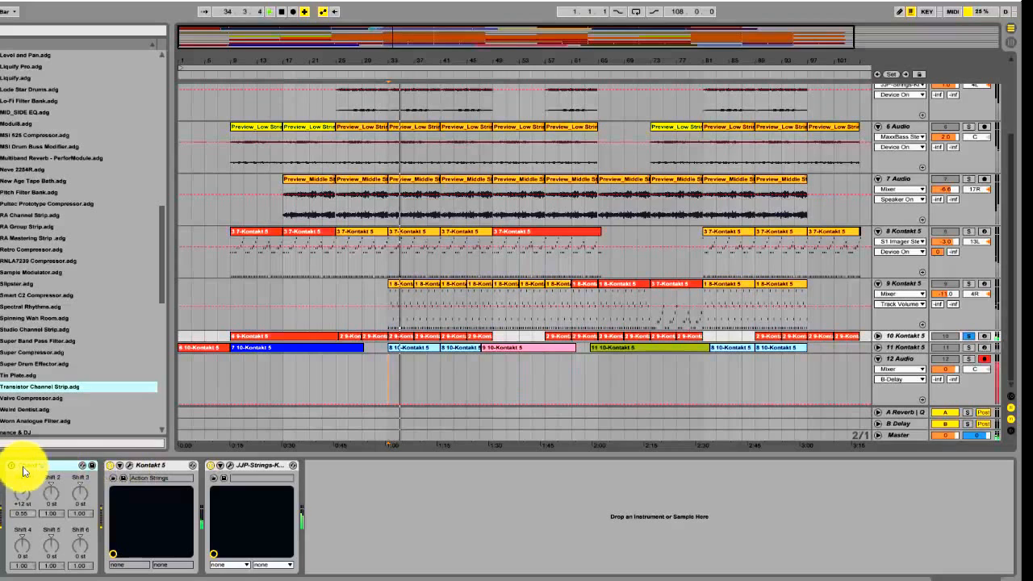
{"action": "key", "text": "space"}
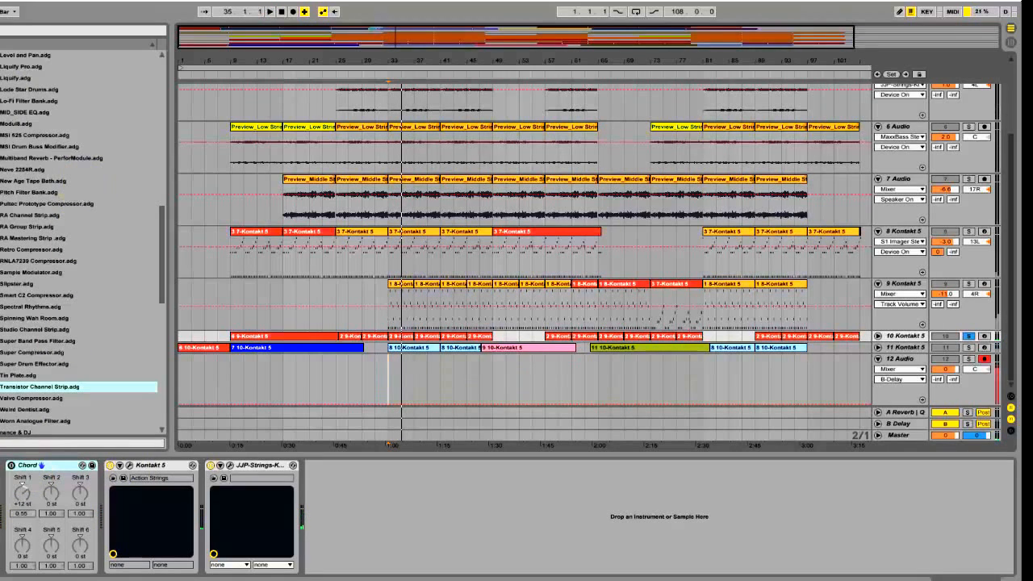
{"action": "left_click", "coordinate": [55, 468]}
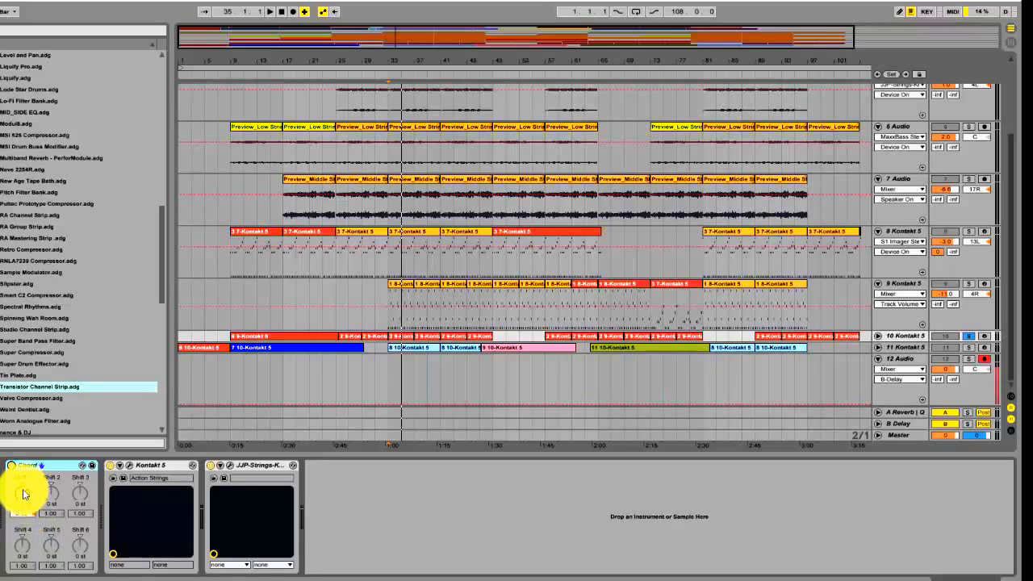
{"action": "left_click_drag", "start_coordinate": [24, 494], "coordinate": [26, 521]}
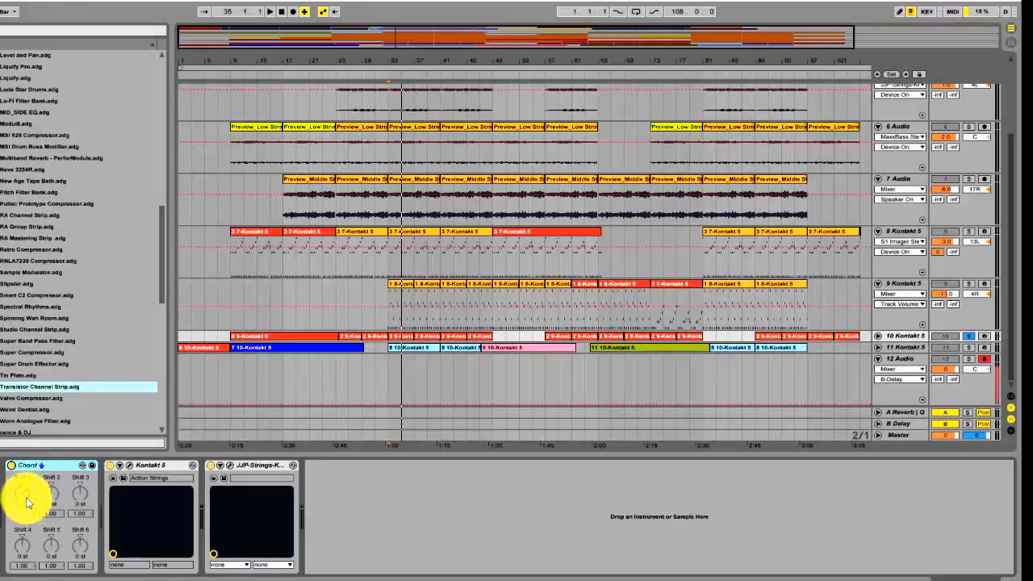
{"action": "left_click_drag", "start_coordinate": [27, 494], "coordinate": [20, 558]}
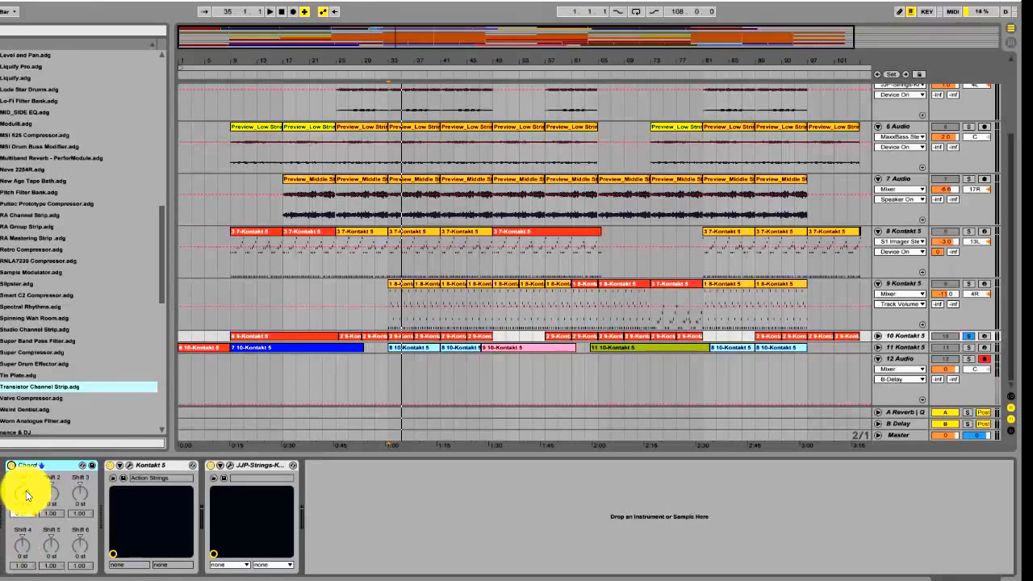
Replay the 10 Kontakt 5 part from bar 33, switching the Chord device off and back on to compare the sound
{"action": "key", "text": "space"}
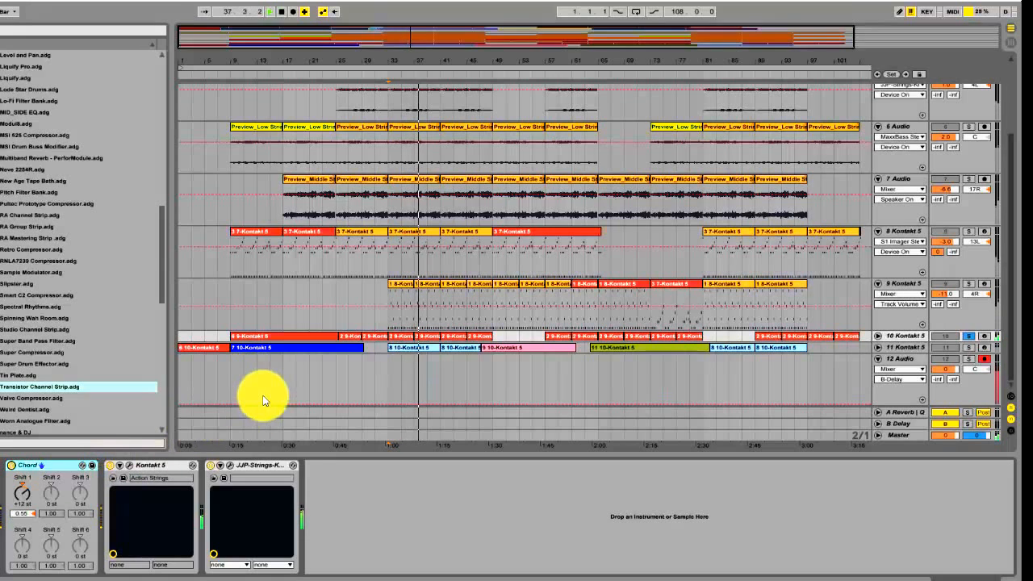
{"action": "left_click", "coordinate": [13, 466]}
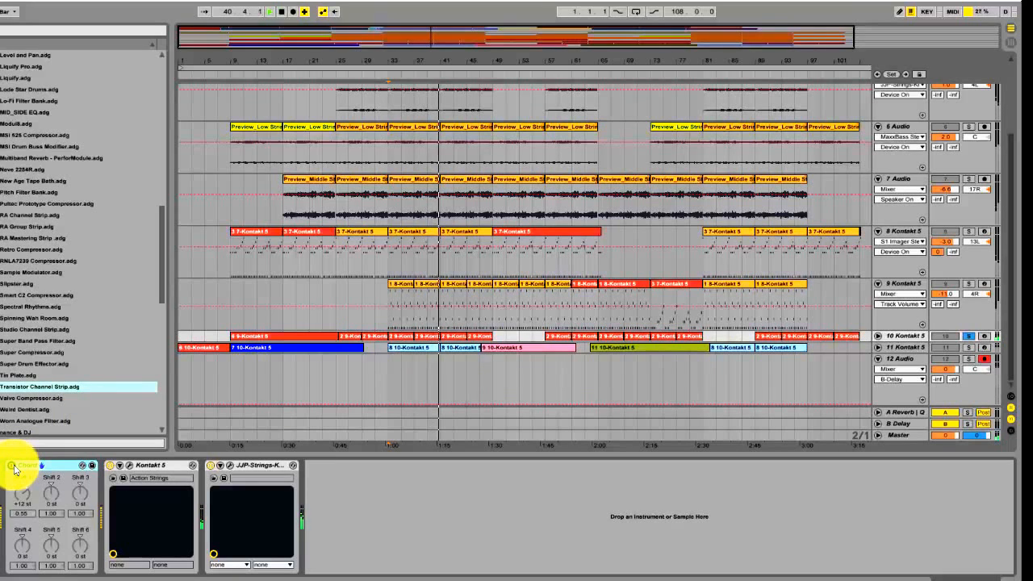
{"action": "left_click", "coordinate": [13, 467]}
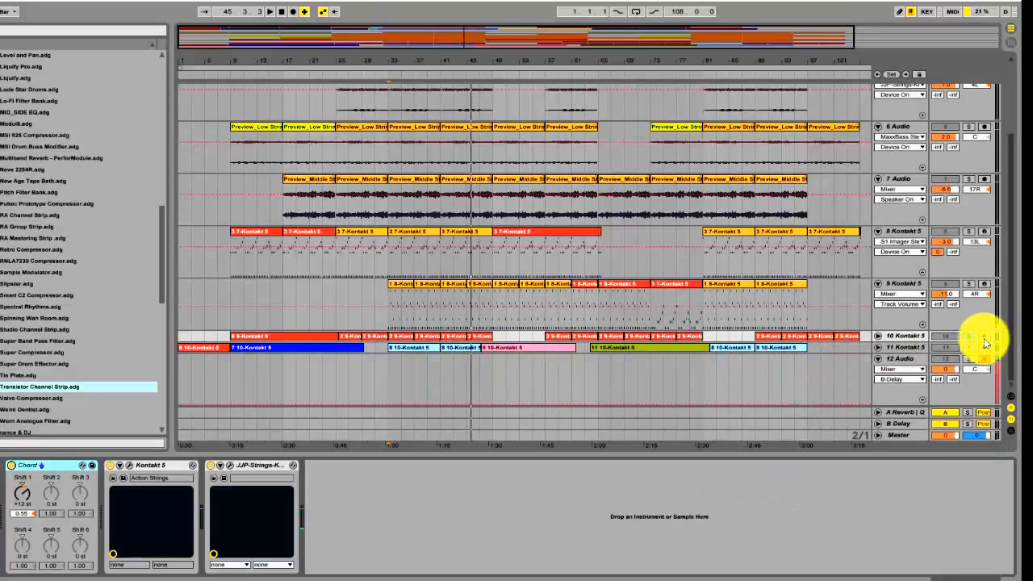
Open the Acoustic-Pluck Guitar instrument on the 11 Kontakt 5 track and examine its Modern Guitars effects pedals
{"action": "left_click", "coordinate": [913, 348]}
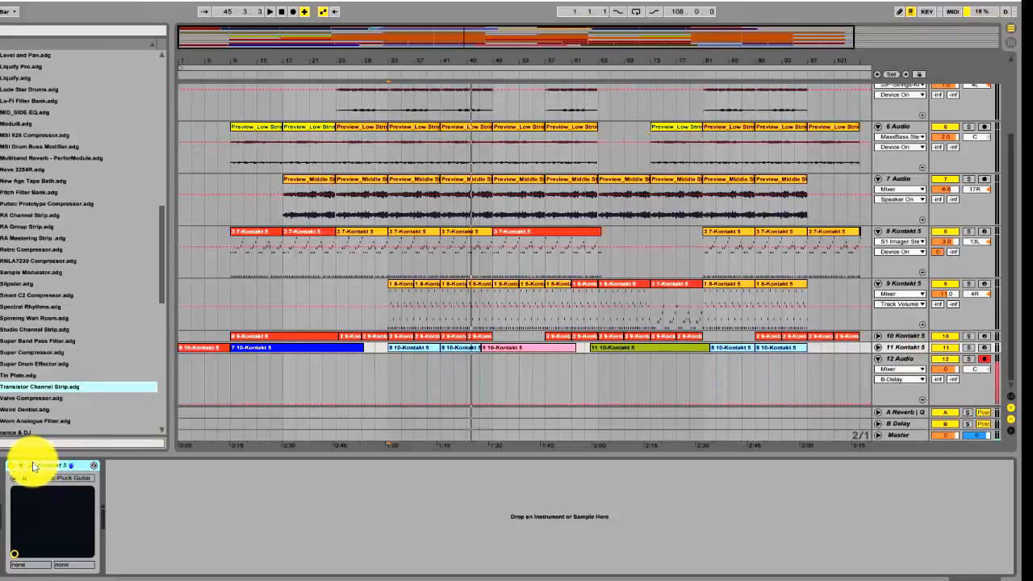
{"action": "left_click", "coordinate": [71, 466]}
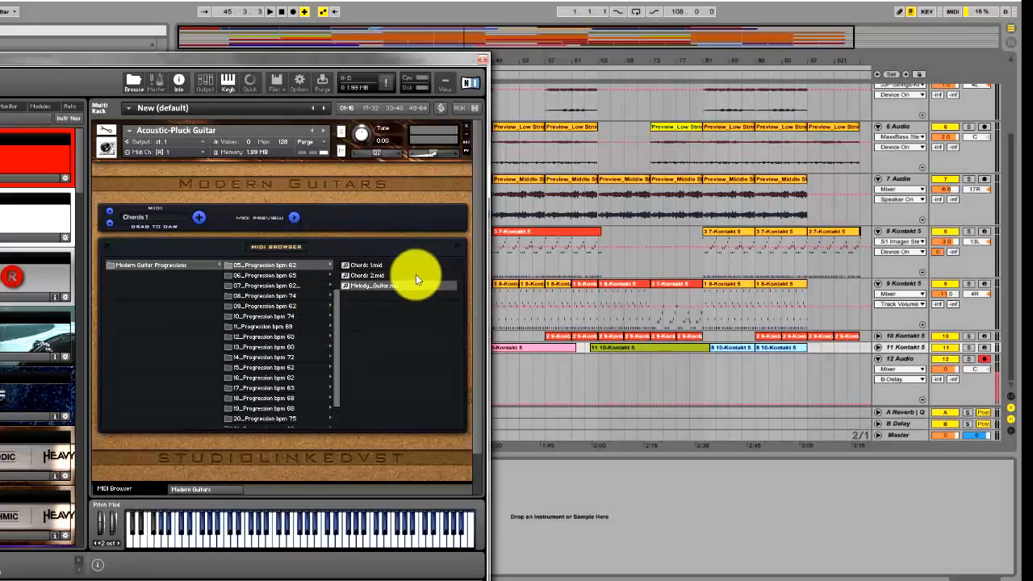
{"action": "scroll", "coordinate": [416, 275], "scroll_direction": "down", "scroll_amount": 3}
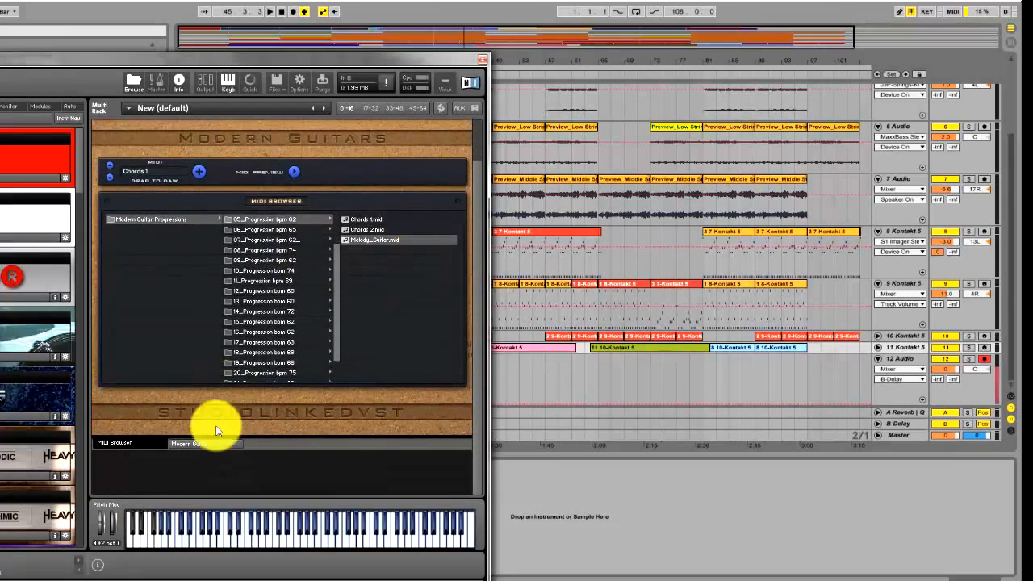
{"action": "left_click", "coordinate": [181, 446]}
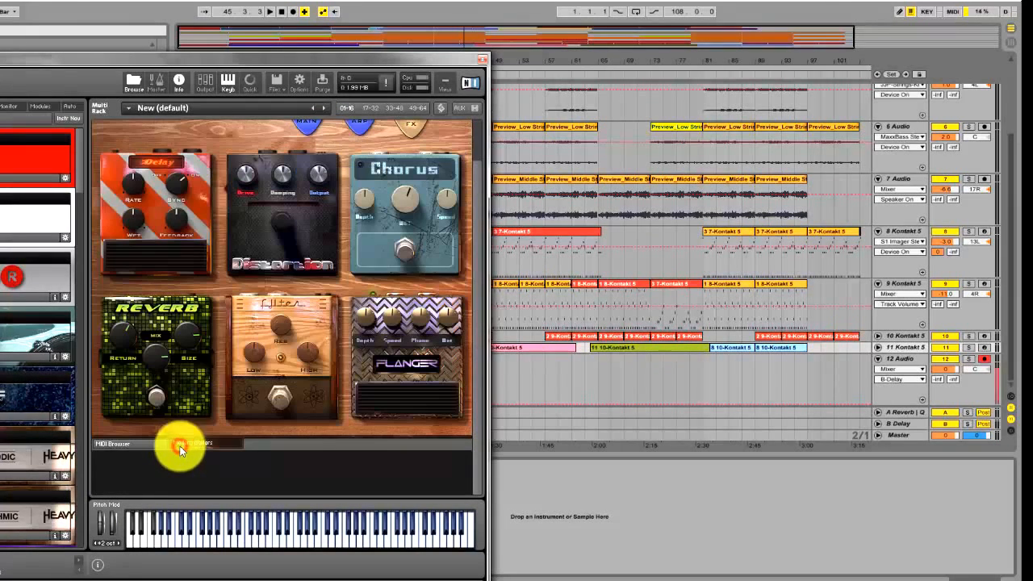
{"action": "scroll", "coordinate": [173, 423], "scroll_direction": "up", "scroll_amount": 2}
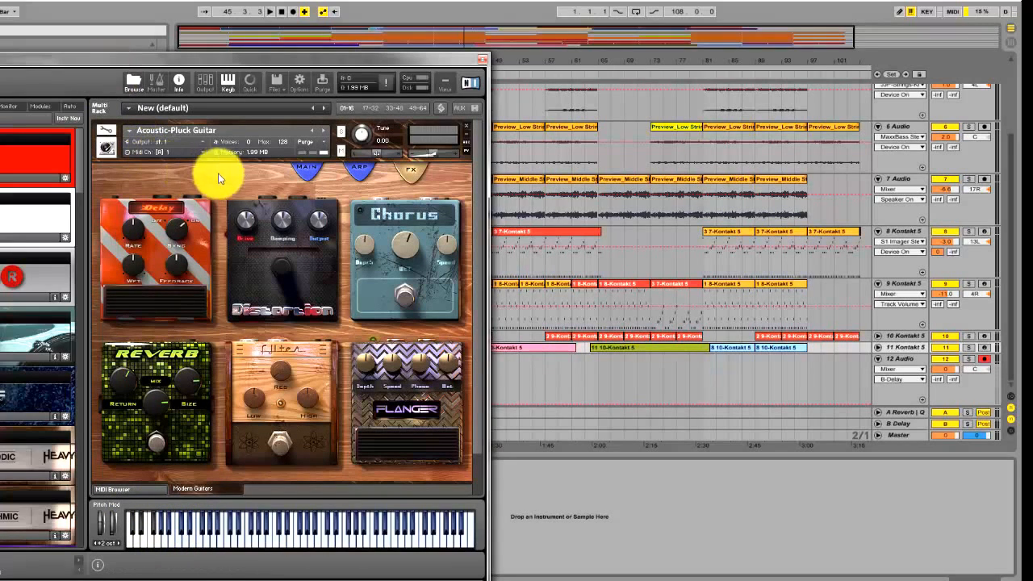
Show the guitar instrument's MIDI Browser with its progressions, bring the whole Kontakt 5 window into view, and close it
{"action": "left_click", "coordinate": [141, 490]}
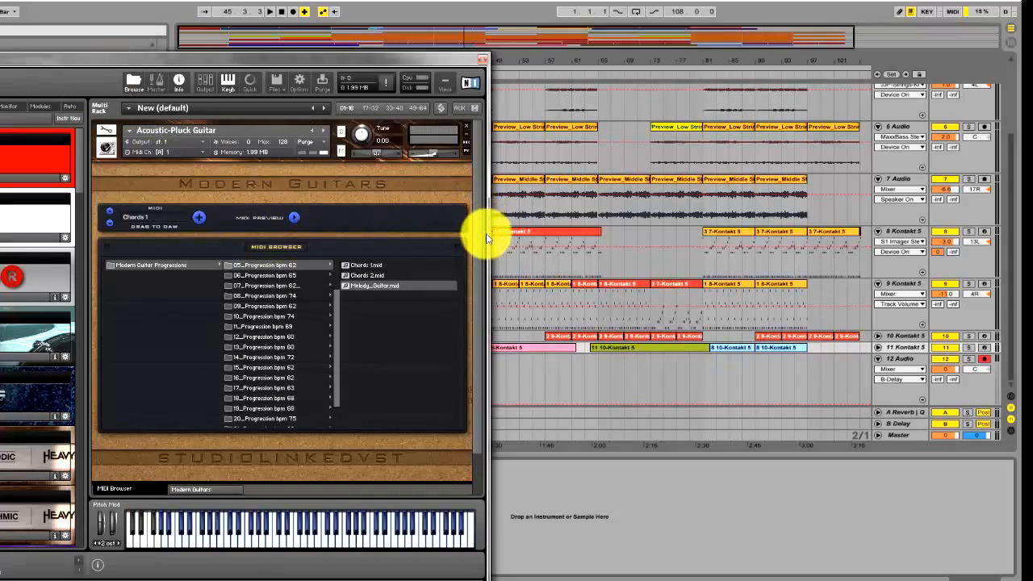
{"action": "left_click_drag", "start_coordinate": [482, 217], "coordinate": [477, 191]}
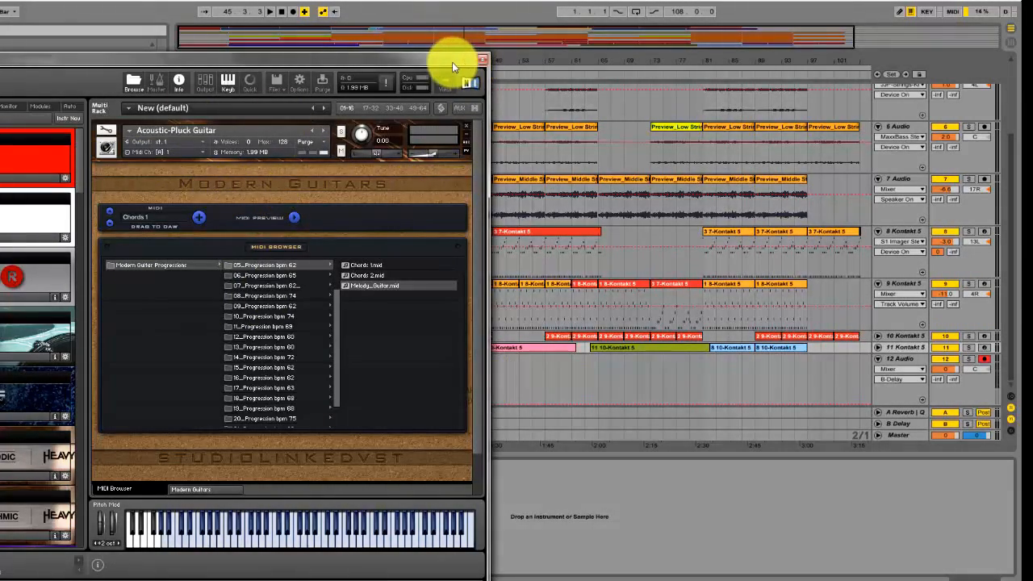
{"action": "left_click_drag", "start_coordinate": [453, 64], "coordinate": [765, 46]}
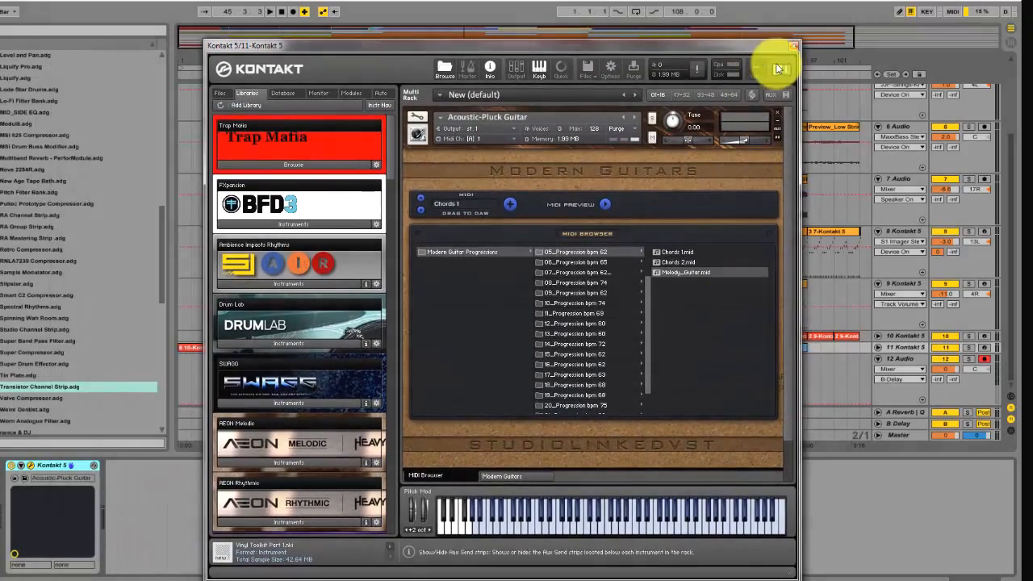
{"action": "left_click", "coordinate": [796, 48]}
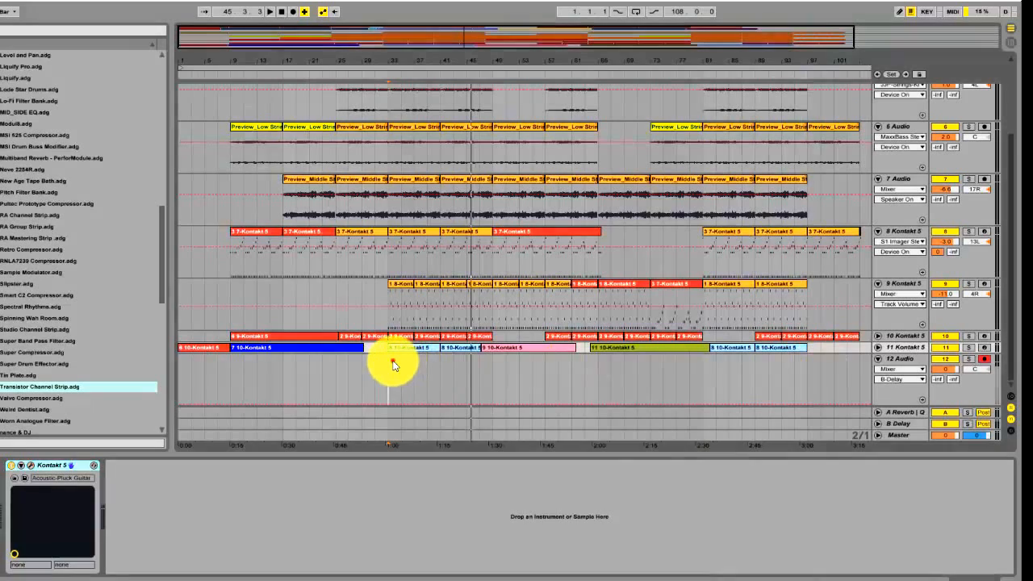
Solo the 11 Kontakt 5 track, play it from bar 33, and unfold the track to show its notes
{"action": "left_click", "coordinate": [393, 363]}
{"action": "left_click", "coordinate": [968, 348]}
{"action": "key", "text": "space"}
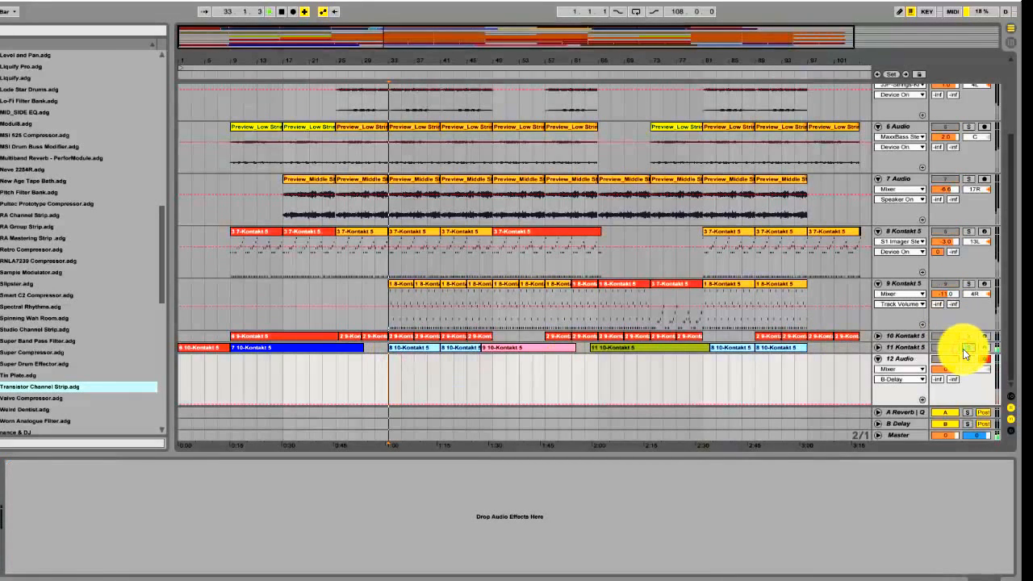
{"action": "left_click", "coordinate": [878, 347]}
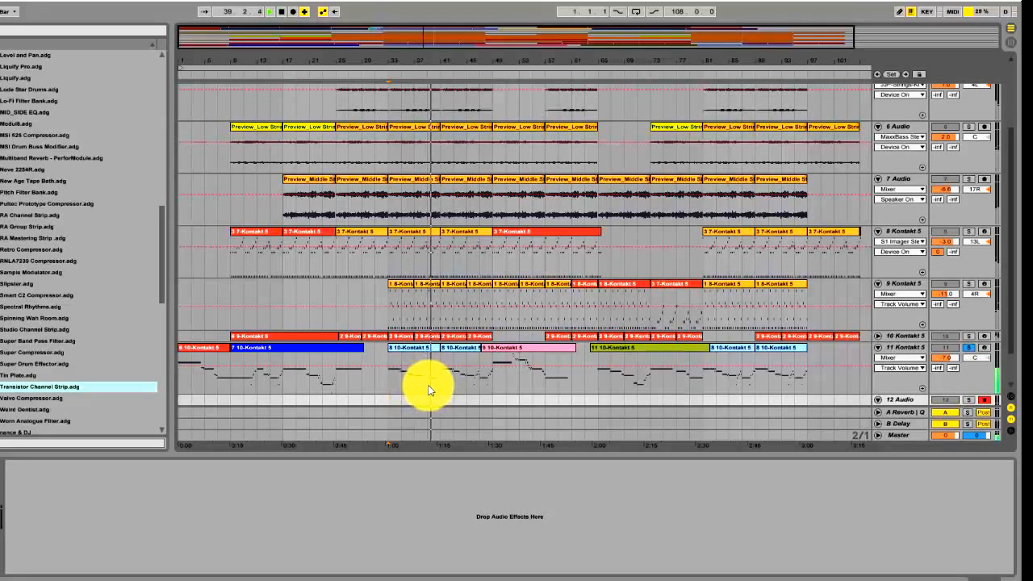
Play the soloed 11 Kontakt 5 part from bar 83 and from the song's opening bars, and clear its solo
{"action": "left_click", "coordinate": [719, 384]}
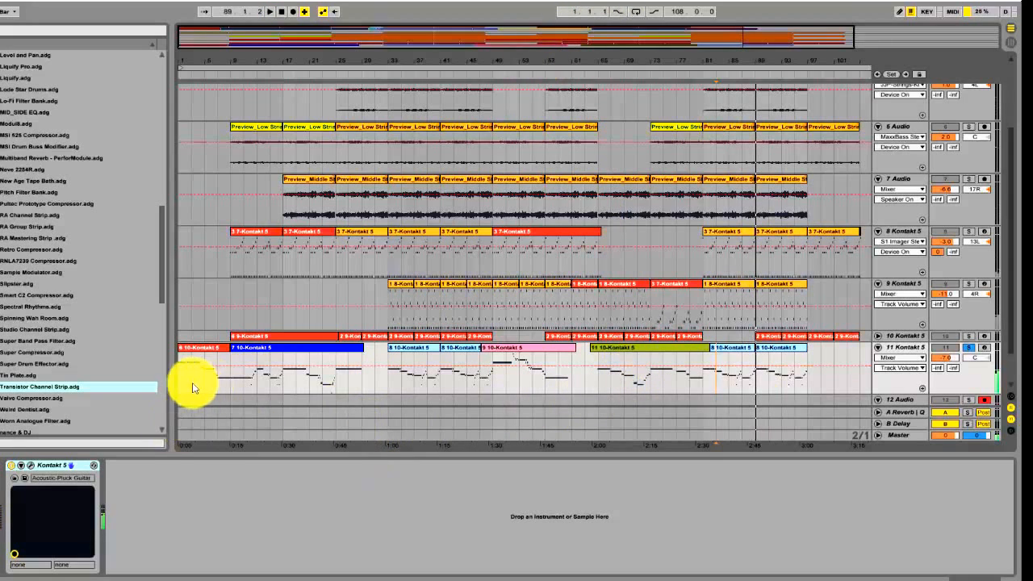
{"action": "left_click", "coordinate": [217, 104]}
{"action": "left_click", "coordinate": [282, 12]}
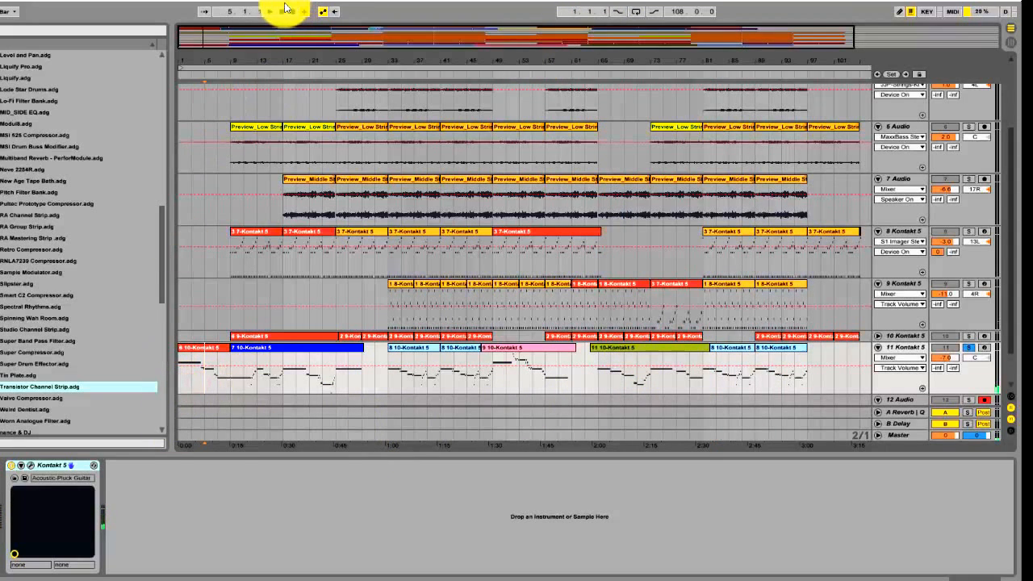
{"action": "key", "text": "space"}
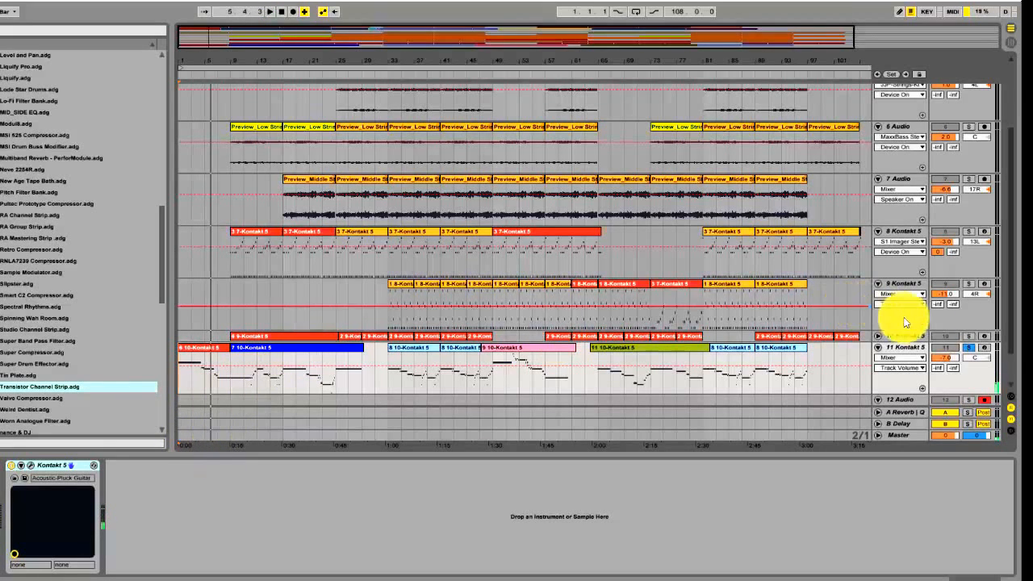
{"action": "left_click", "coordinate": [968, 349]}
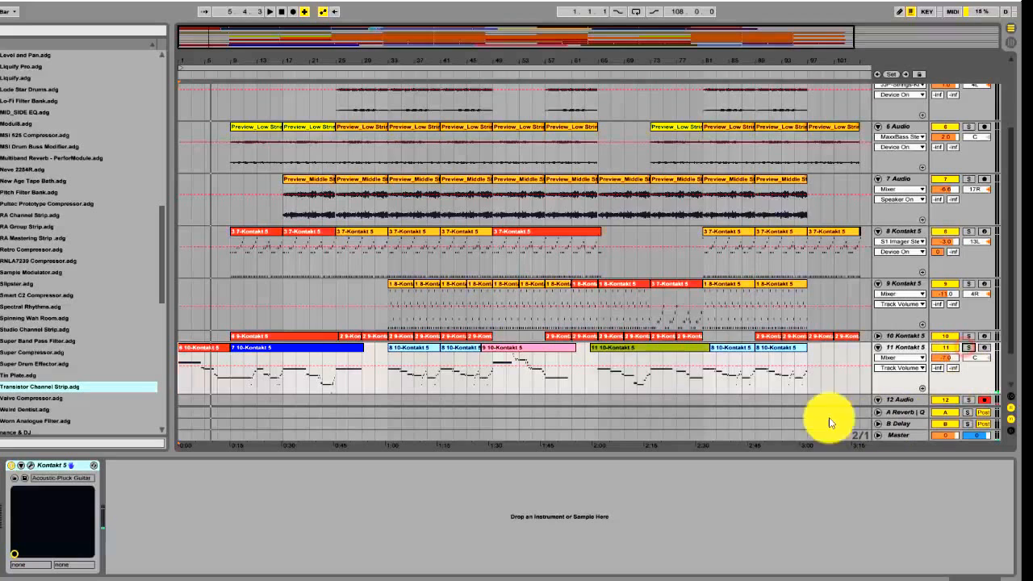